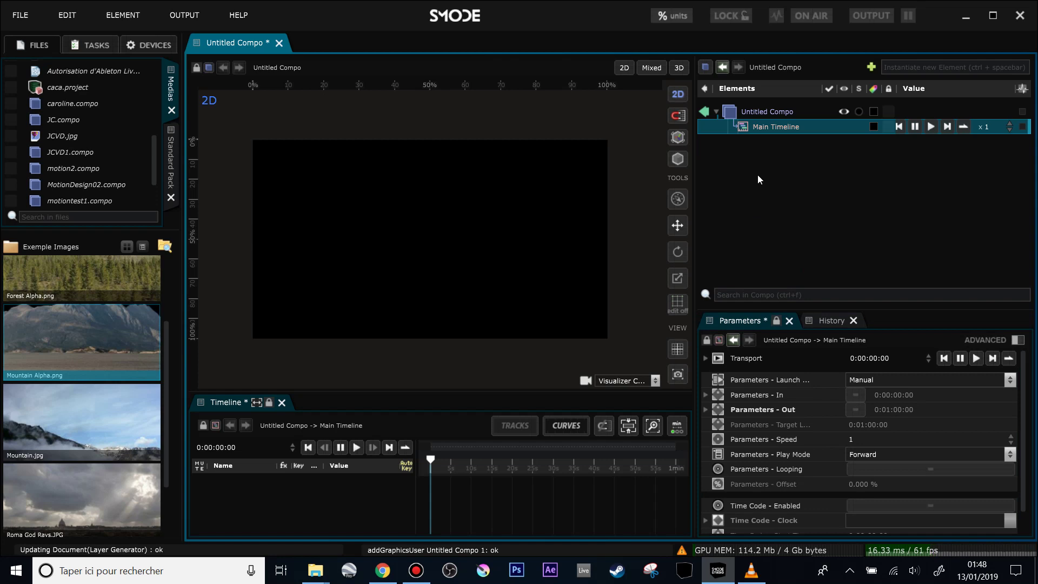
# Add a Plane 3D layer and a Top Perspective Camera to the compo.
pyautogui.rightClick(731, 163)
pyautogui.moveTo(704, 210)
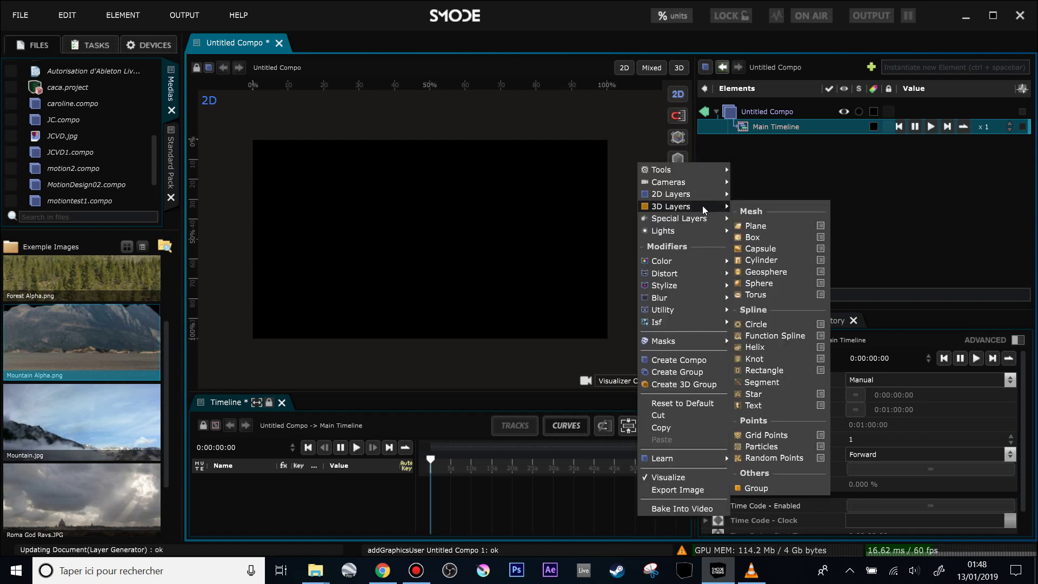
pyautogui.click(778, 226)
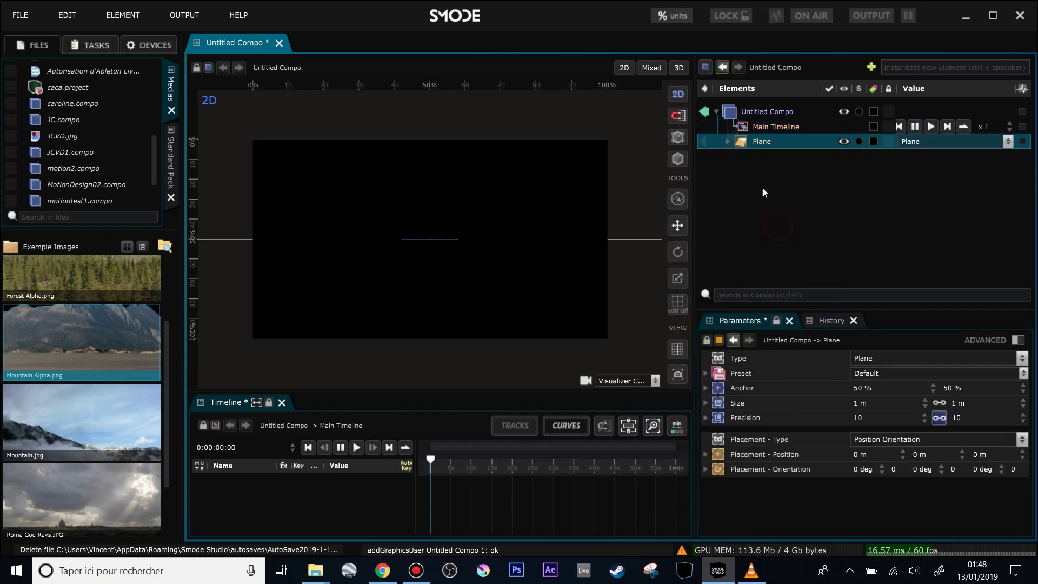
pyautogui.rightClick(756, 179)
pyautogui.moveTo(716, 196)
pyautogui.moveTo(867, 198)
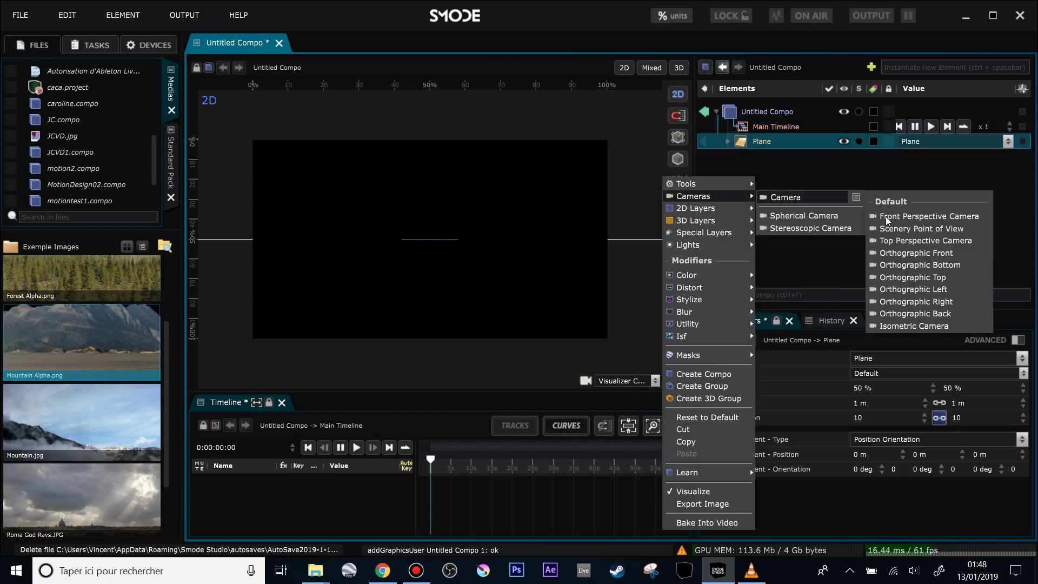
pyautogui.click(913, 244)
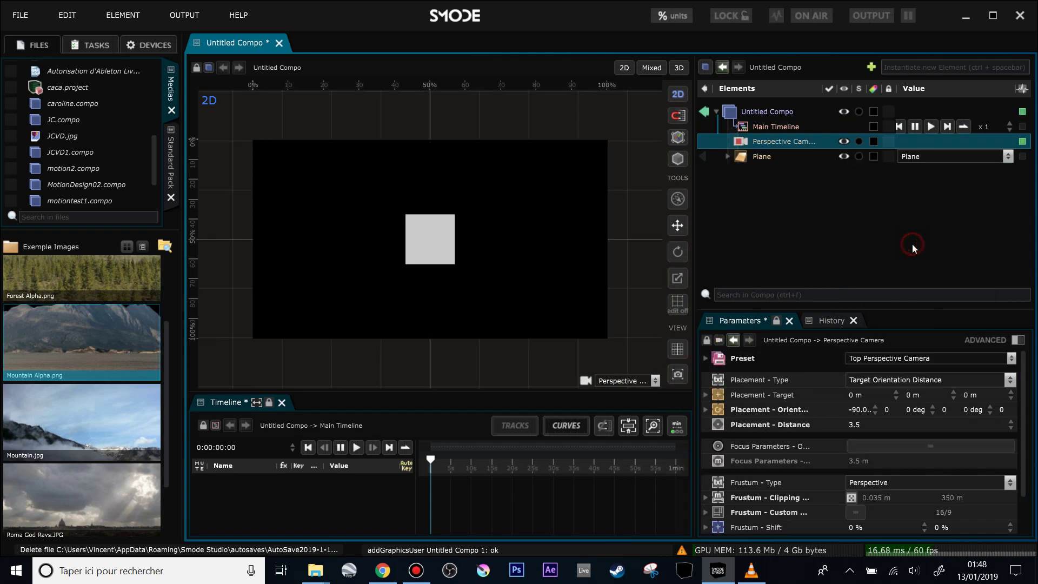
# Resize the plane to 7.4285 × 4.15 m with width and height unlinked.
pyautogui.click(761, 156)
pyautogui.moveTo(958, 406); pyautogui.dragTo(958, 321)
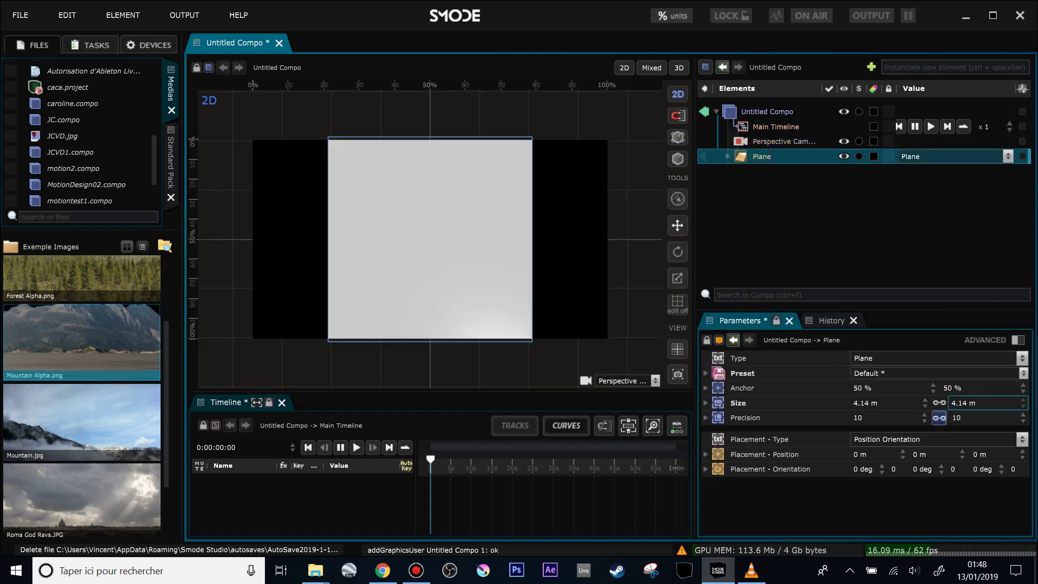
pyautogui.click(940, 404)
pyautogui.moveTo(869, 403); pyautogui.dragTo(914, 403)
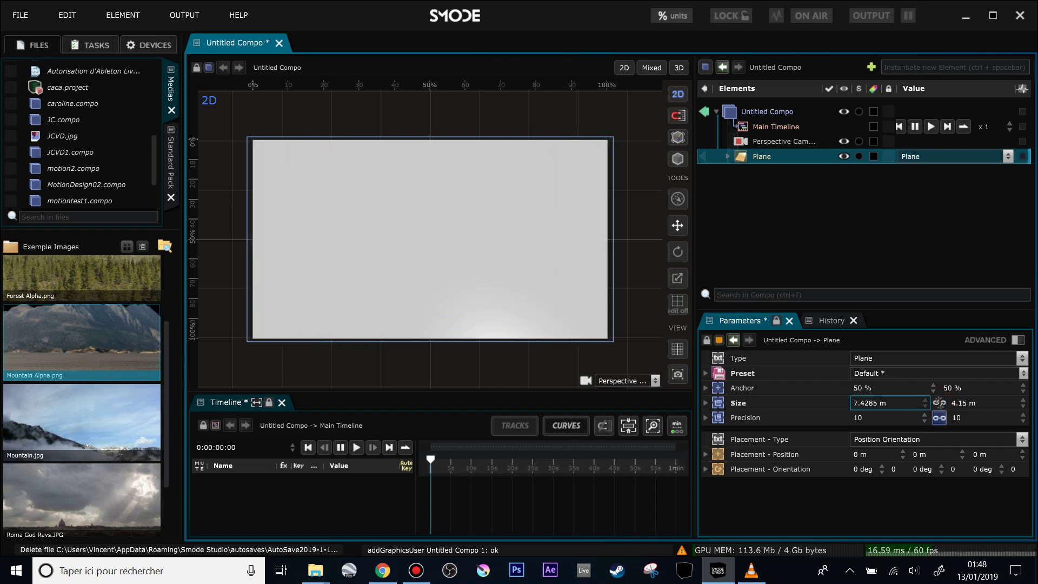
pyautogui.click(727, 156)
pyautogui.click(758, 170)
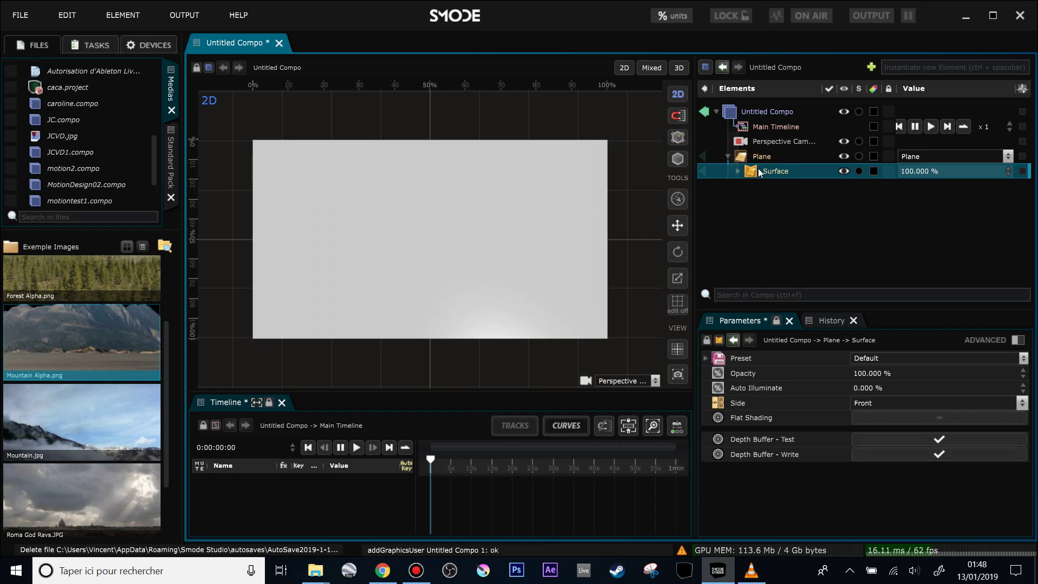
# Replace the plane's Surface renderer with a Sprite Points renderer.
pyautogui.press('Delete')
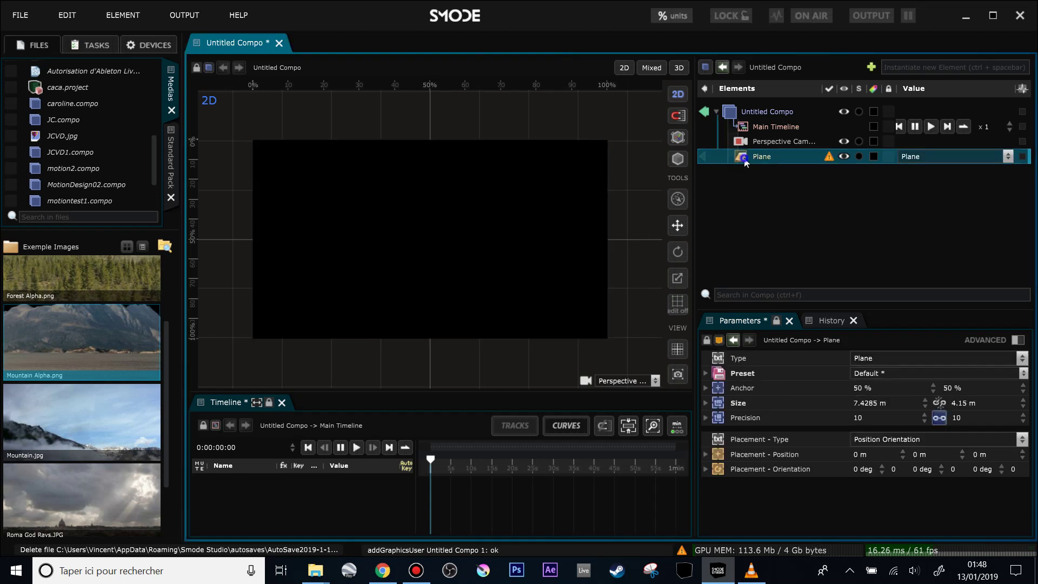
pyautogui.rightClick(744, 158)
pyautogui.moveTo(696, 283)
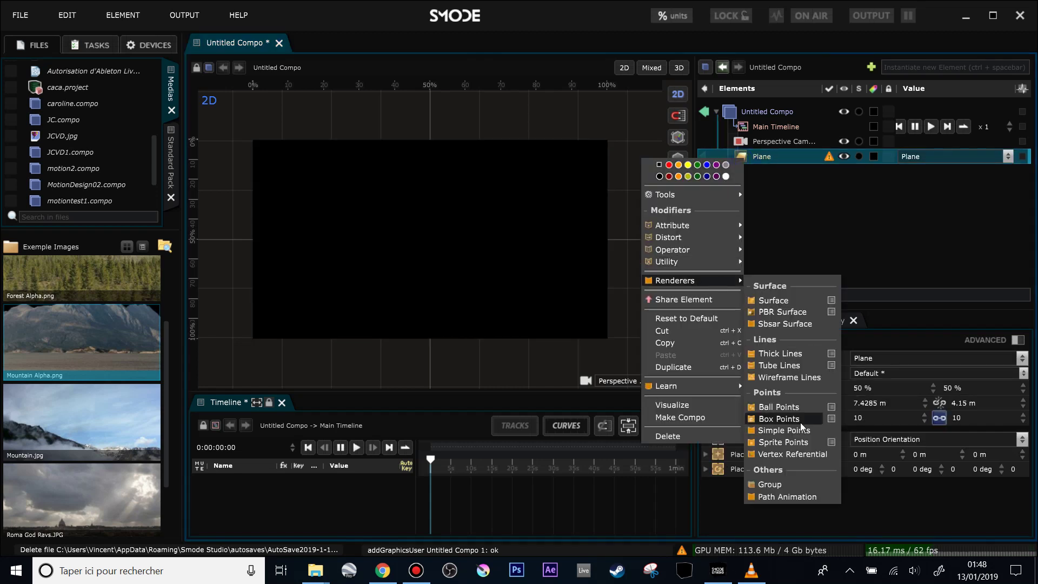
pyautogui.click(786, 443)
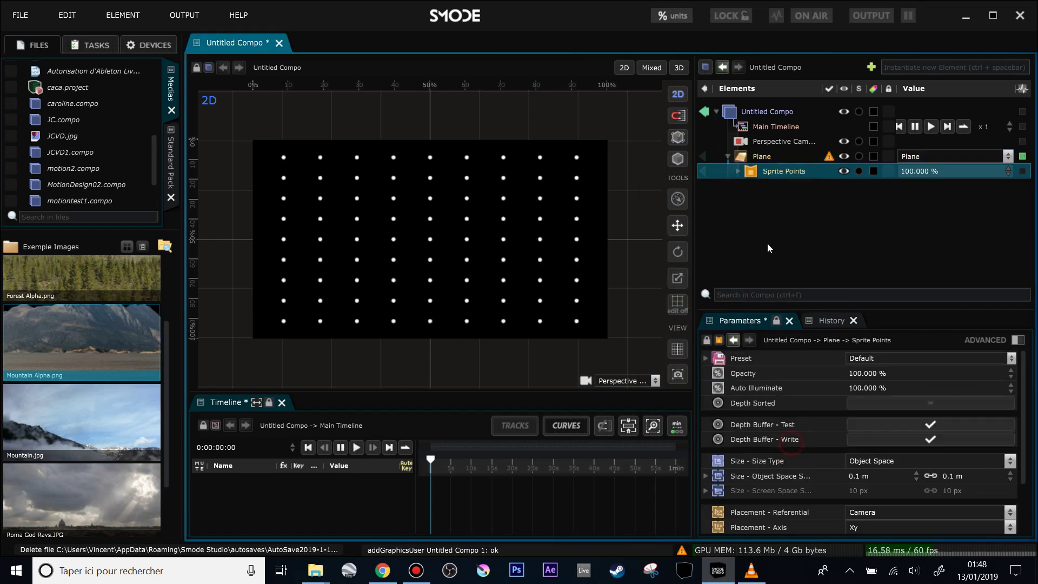
# Add tolmin.jpg from Exemple Images as a sprite texture.
pyautogui.click(740, 171)
pyautogui.scroll(-3, 63, 423)
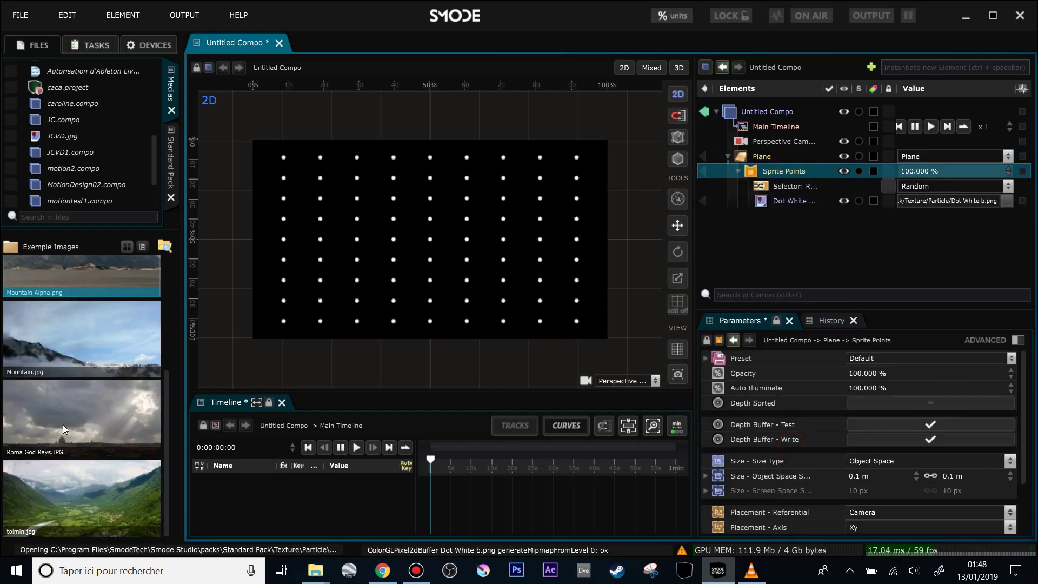
pyautogui.scroll(3, 64, 421)
pyautogui.scroll(2, 89, 130)
pyautogui.scroll(-4, 87, 124)
pyautogui.scroll(-3, 80, 430)
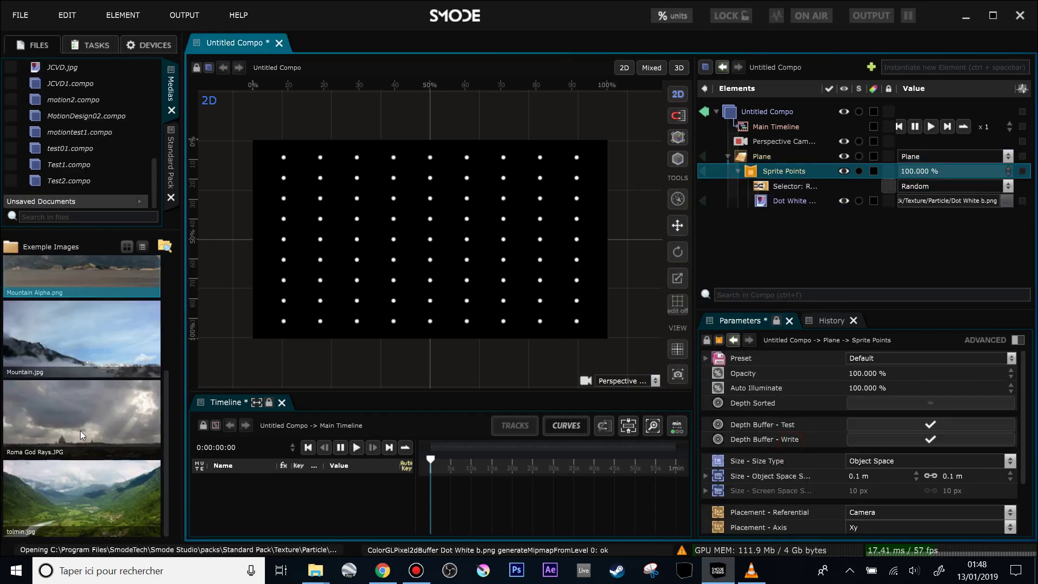
pyautogui.moveTo(80, 498); pyautogui.dragTo(757, 169)
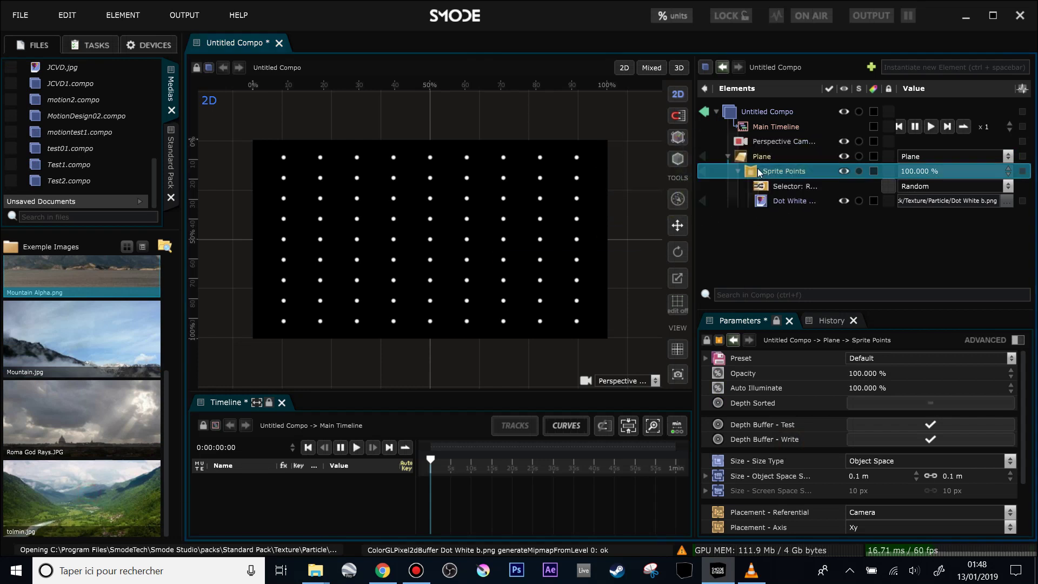
# Delete the Dot White b.png sprite texture and confirm the removal.
pyautogui.click(779, 204)
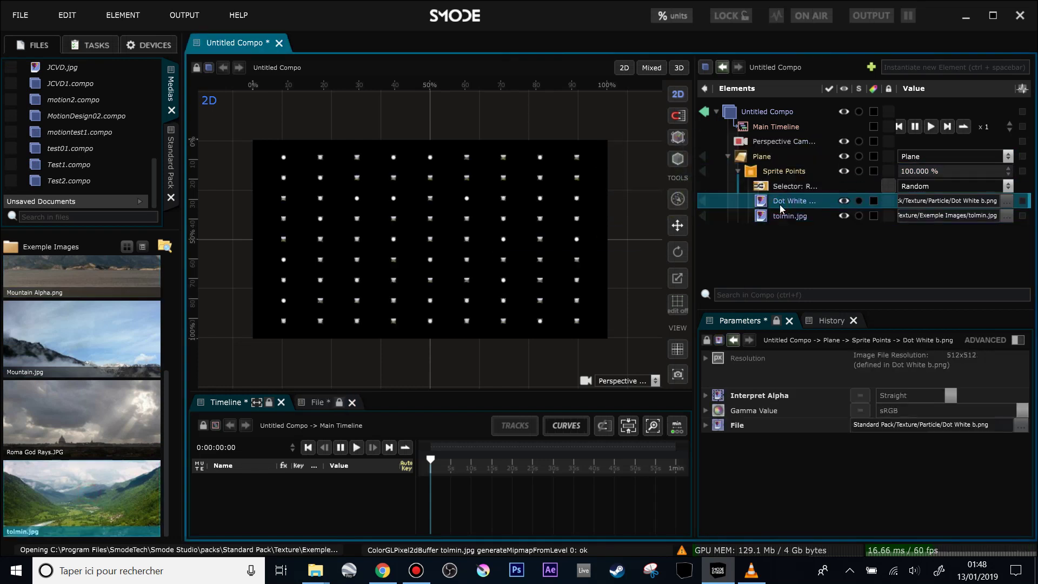
pyautogui.press('Delete')
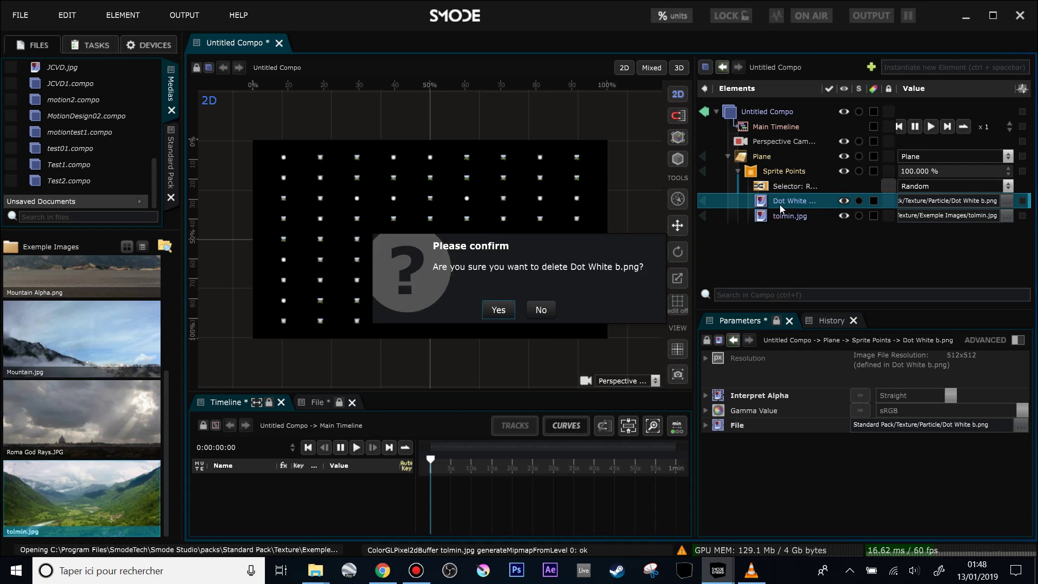
pyautogui.press('Return')
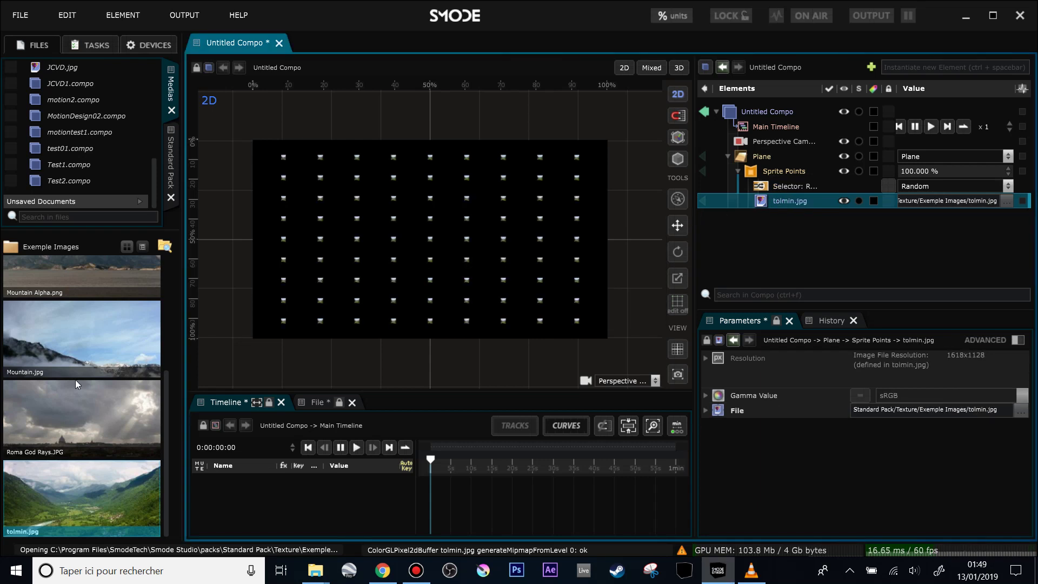
# Add Roma God Rays.JPG, Mountain.jpg and Mountain Alpha.png as sprite textures.
pyautogui.moveTo(73, 421); pyautogui.dragTo(775, 174)
pyautogui.moveTo(85, 332); pyautogui.dragTo(786, 167)
pyautogui.scroll(1, 52, 304)
pyautogui.moveTo(54, 304); pyautogui.dragTo(760, 176)
pyautogui.click(761, 176)
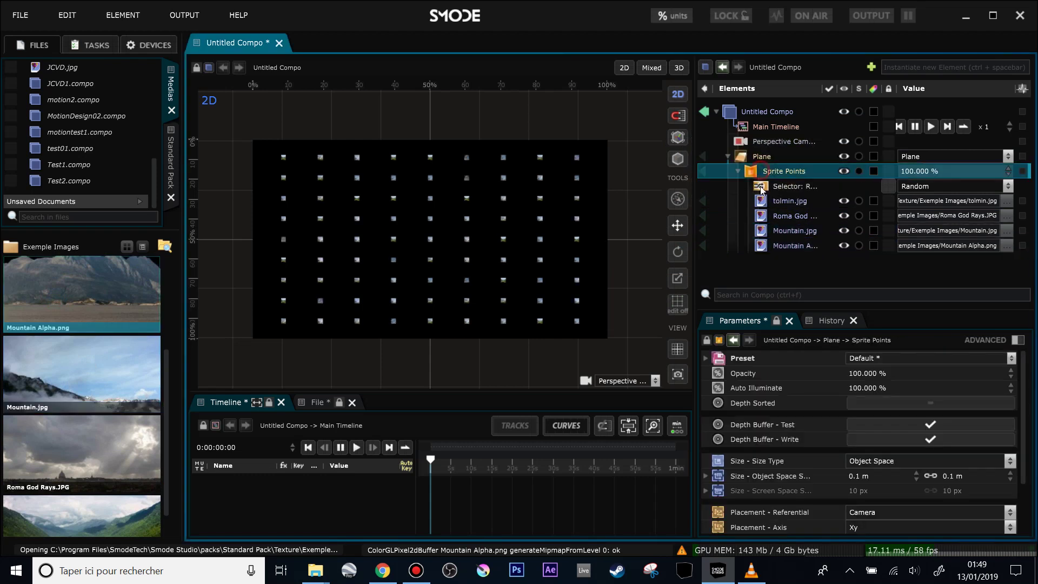
# Grow the sprites to 0.43 m and move the camera closer to distance 2.24.
pyautogui.moveTo(862, 303); pyautogui.dragTo(862, 273)
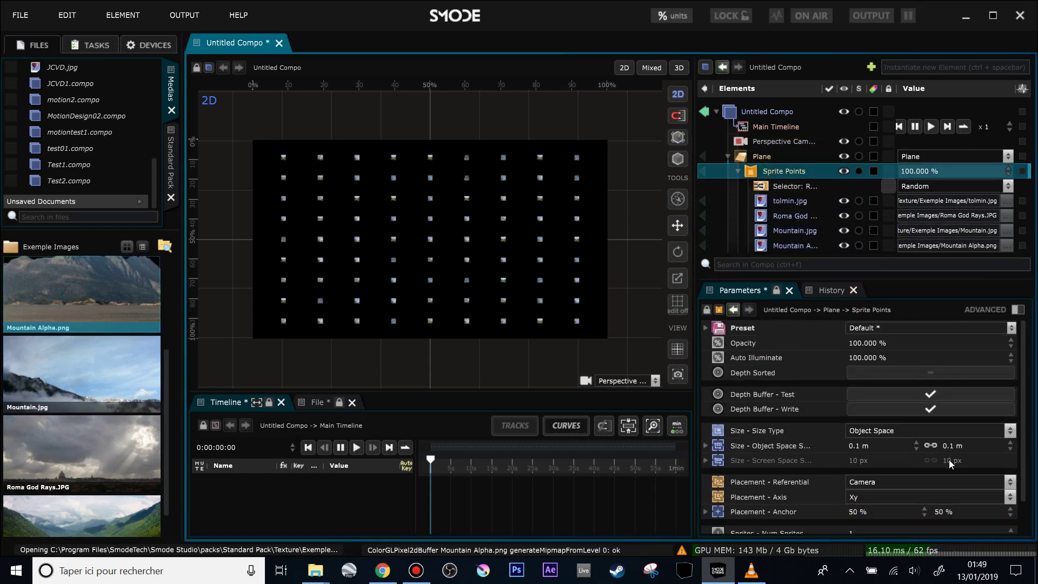
pyautogui.moveTo(1010, 446); pyautogui.dragTo(1010, 427)
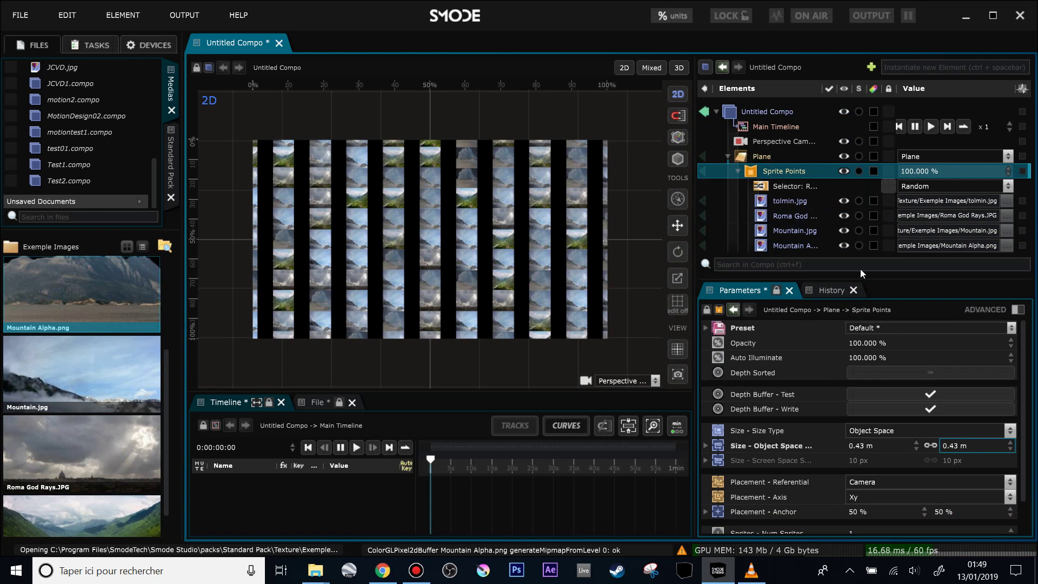
pyautogui.click(759, 142)
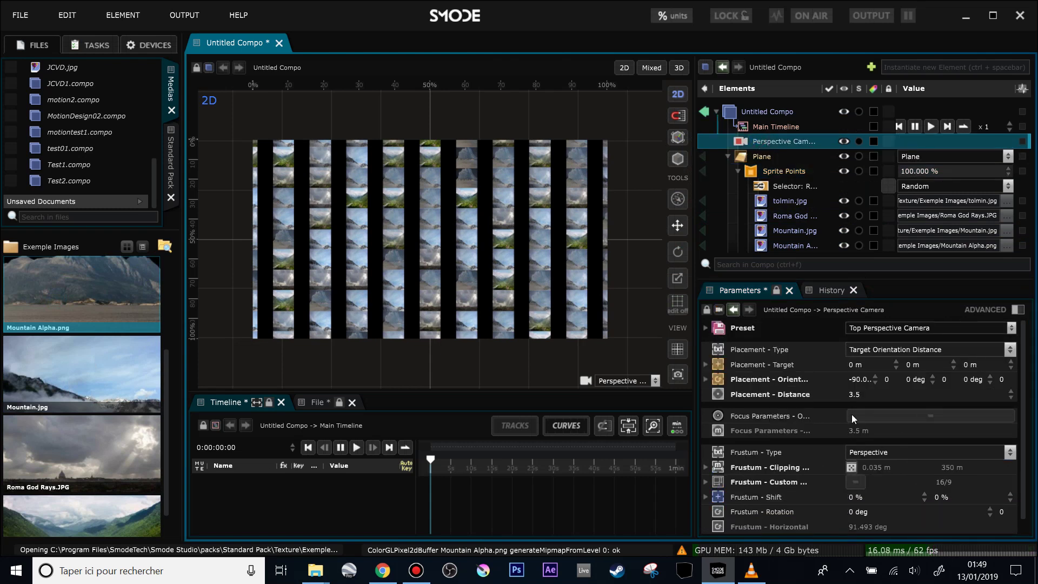
pyautogui.moveTo(1010, 395); pyautogui.dragTo(1010, 411)
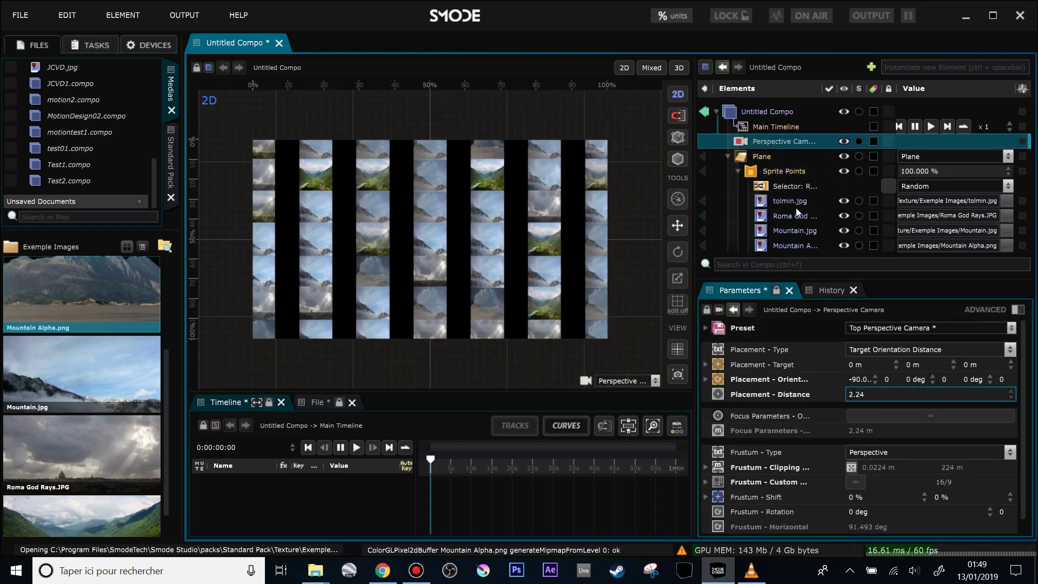
# Unlink the sprite size and set it to about 0.83 × 0.45 m.
pyautogui.click(784, 172)
pyautogui.click(930, 446)
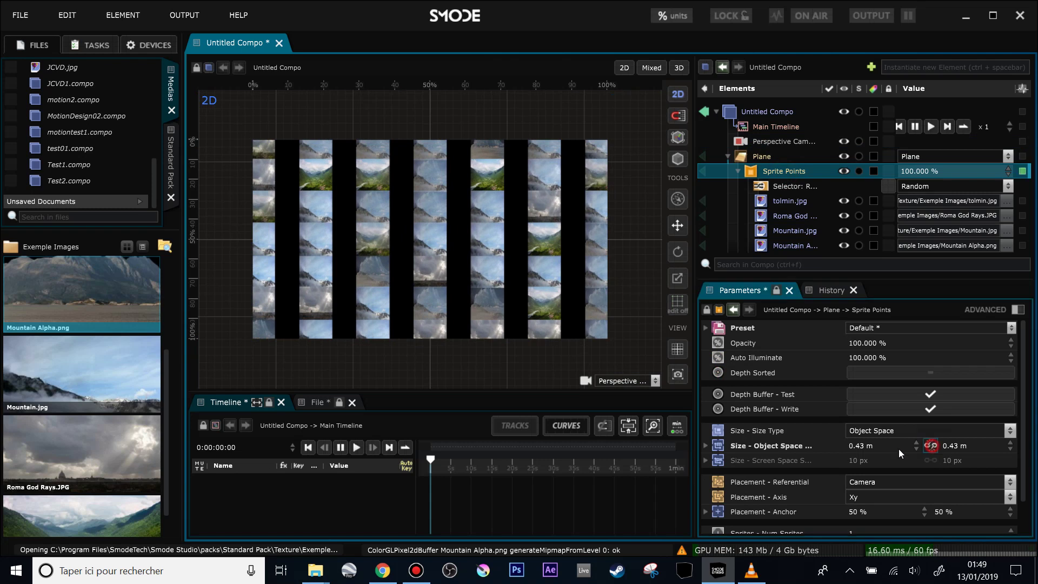
pyautogui.moveTo(863, 447); pyautogui.dragTo(863, 425)
pyautogui.moveTo(947, 449); pyautogui.dragTo(942, 449)
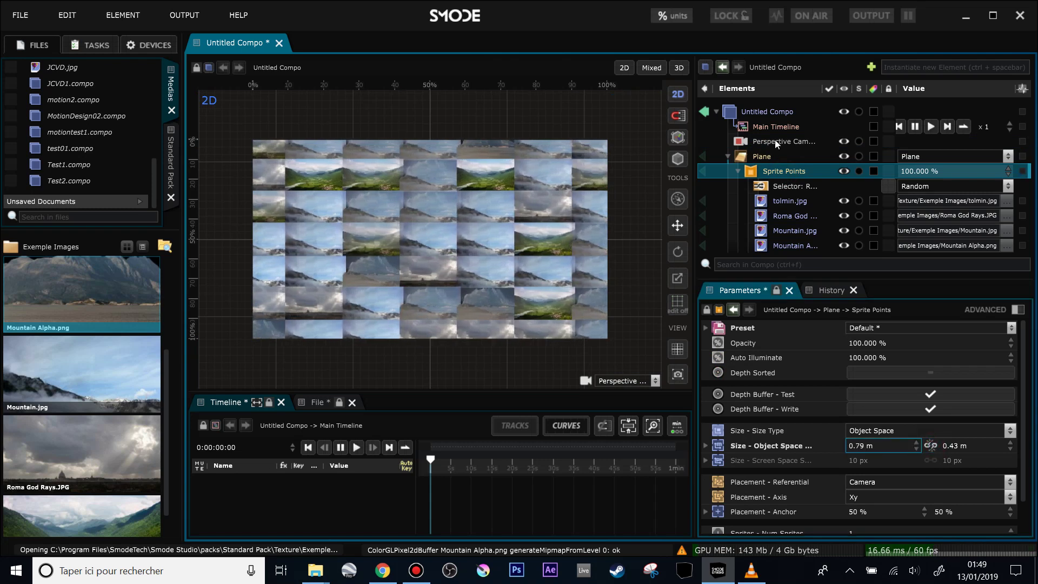
pyautogui.click(930, 446)
pyautogui.moveTo(955, 446); pyautogui.dragTo(956, 435)
# Lower the camera's placement distance to 1.9264 so tiles fill the frame.
pyautogui.click(784, 141)
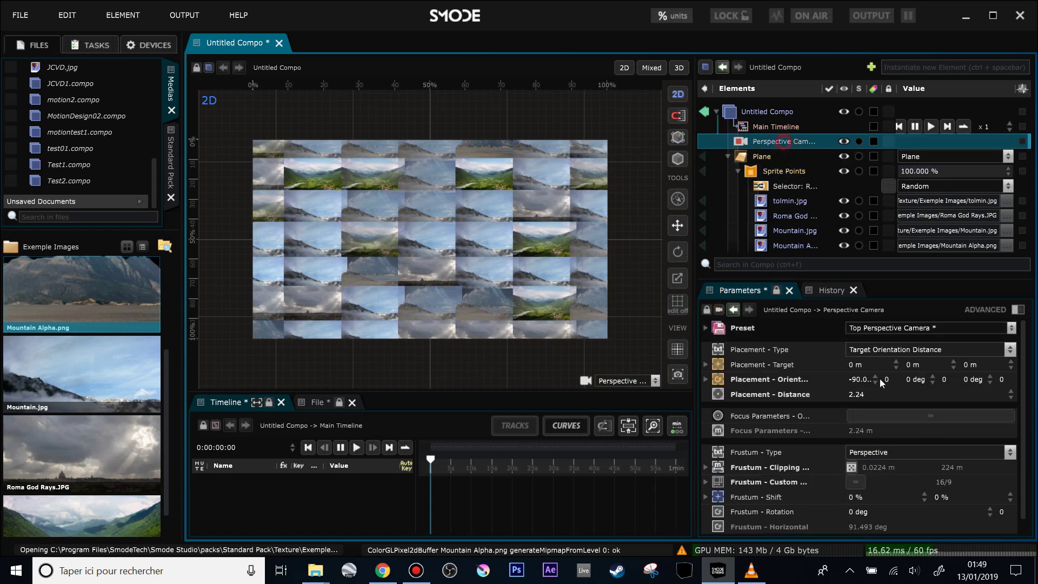
pyautogui.moveTo(856, 394)
pyautogui.mouseDown()
pyautogui.moveTo(832, 408)
pyautogui.moveTo(843, 401)
pyautogui.mouseUp()
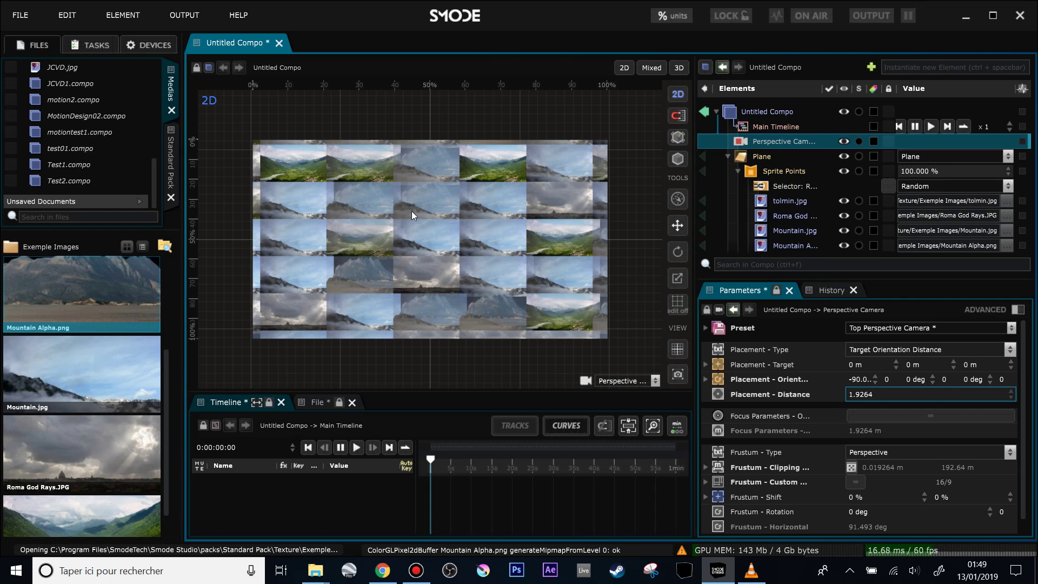
pyautogui.click(779, 173)
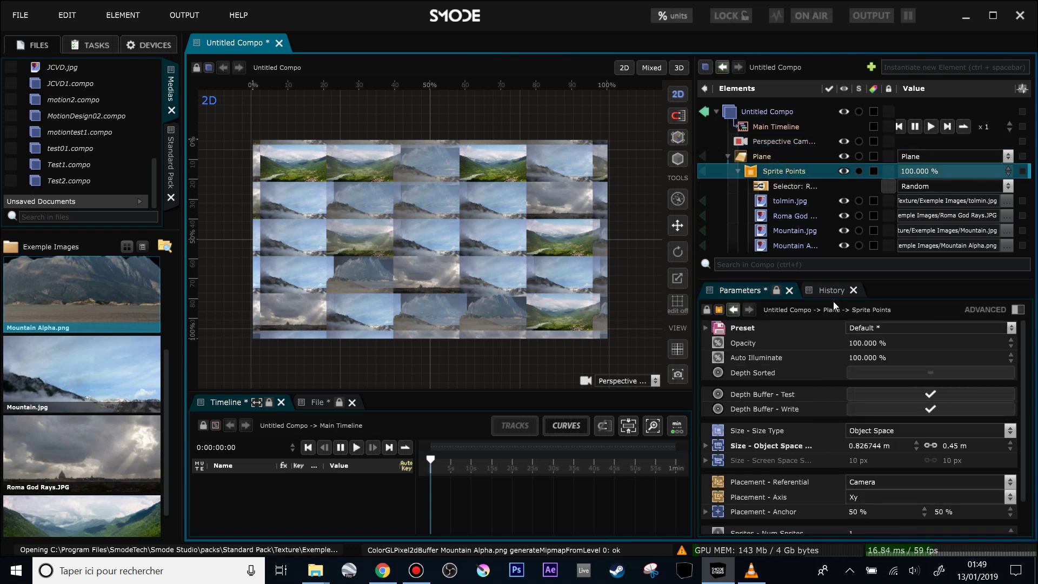
# Disable sprite depth testing and writing, and bring the camera closer to 1.42554.
pyautogui.click(937, 394)
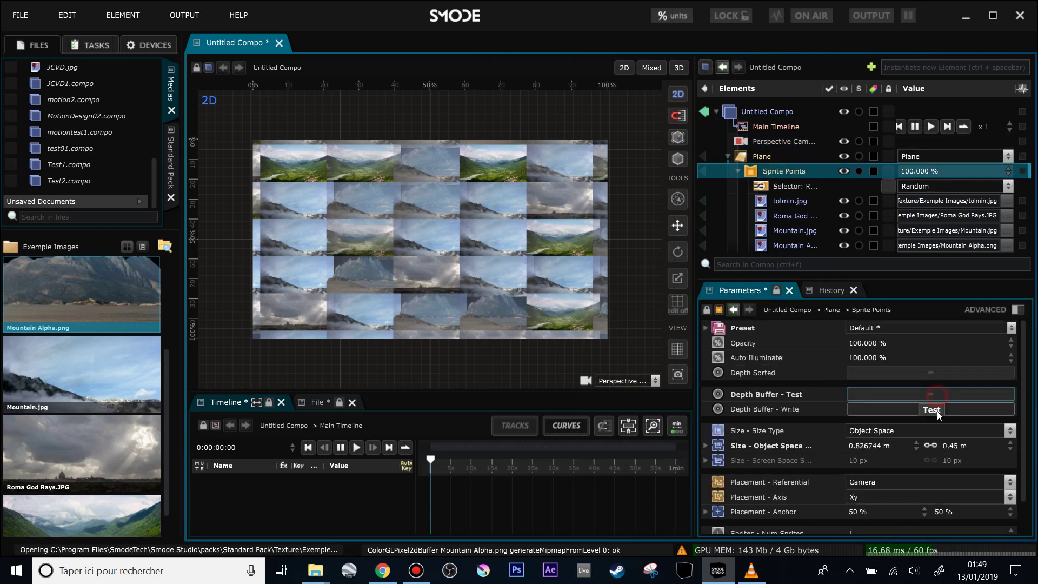
pyautogui.click(937, 413)
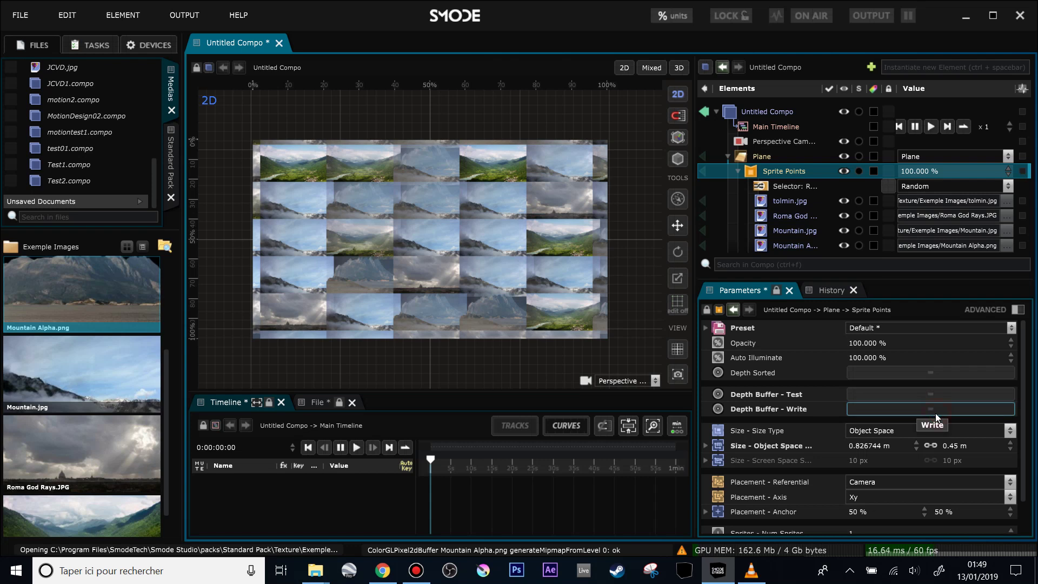
pyautogui.click(772, 143)
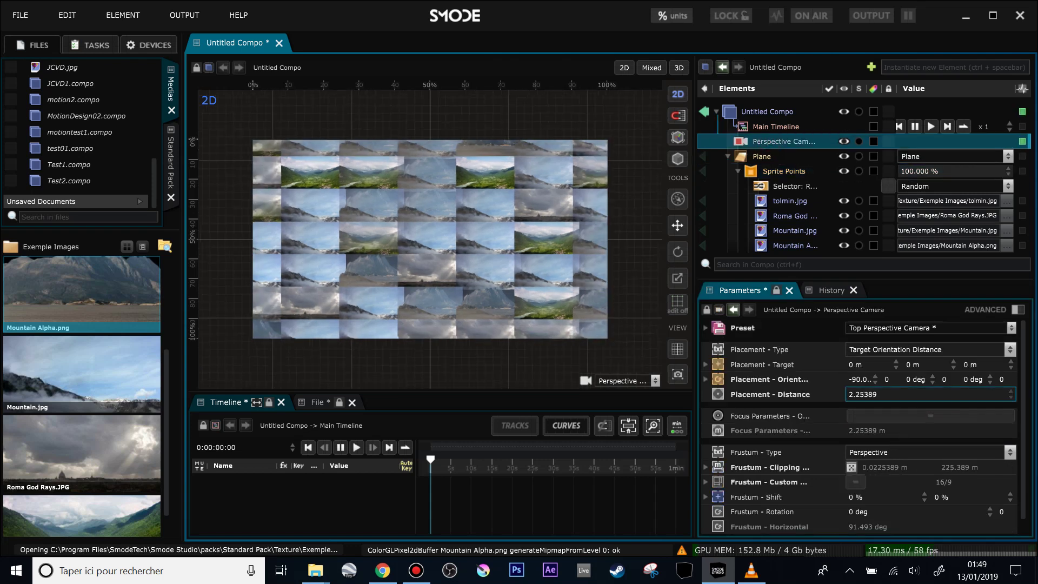
pyautogui.moveTo(928, 394); pyautogui.dragTo(809, 228)
# Shrink the sprites to 0.727719 × 0.3961 m so gaps separate the tiles.
pyautogui.click(777, 172)
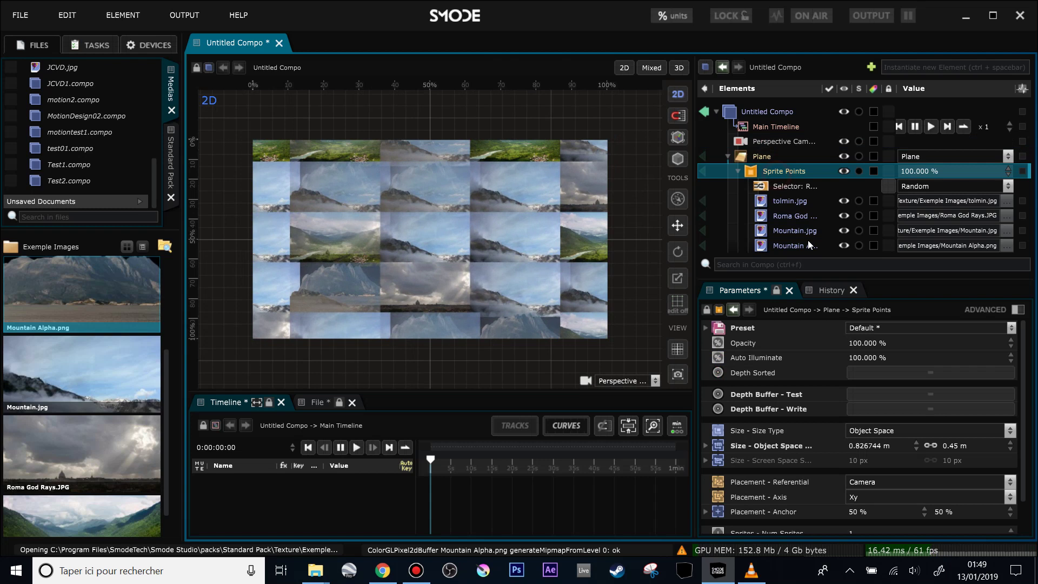
pyautogui.click(951, 446)
pyautogui.moveTo(952, 446)
pyautogui.mouseDown()
pyautogui.moveTo(954, 454)
pyautogui.moveTo(945, 439)
pyautogui.mouseUp()
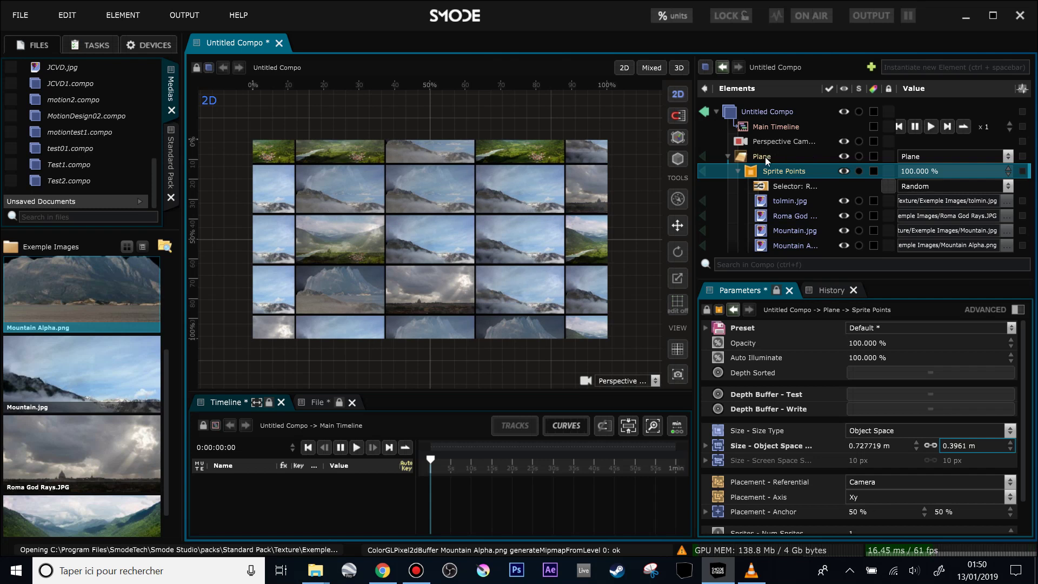
# Set the Sprite Points interpolation to Nearest.
pyautogui.scroll(-1, 784, 459)
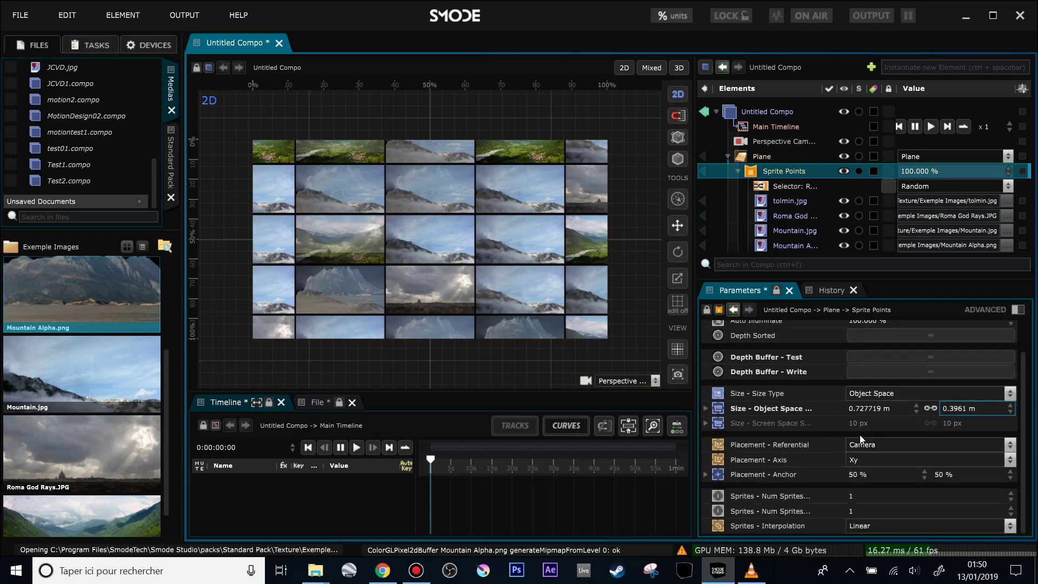
pyautogui.click(776, 526)
pyautogui.click(895, 527)
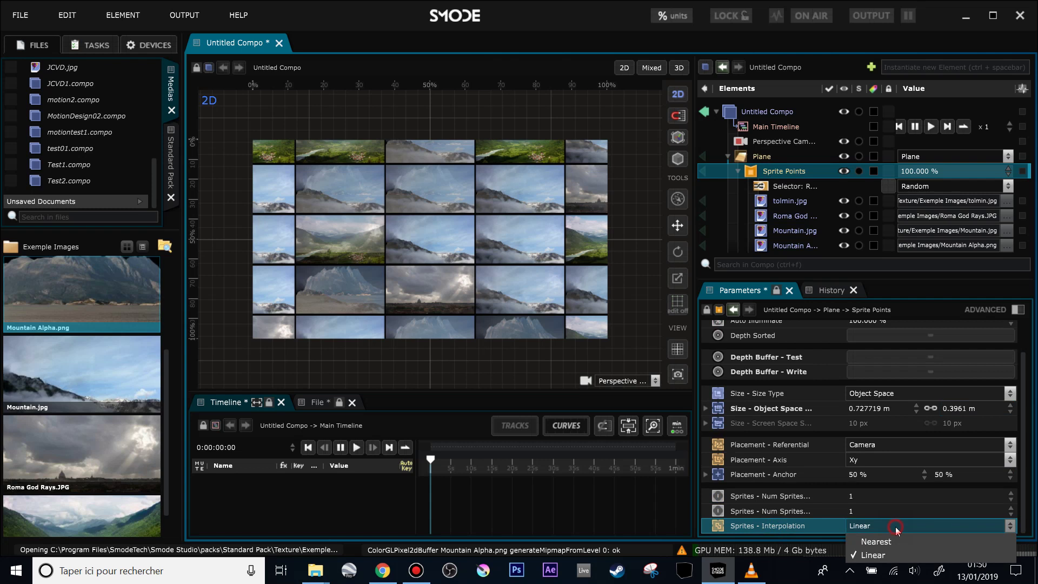
pyautogui.click(894, 534)
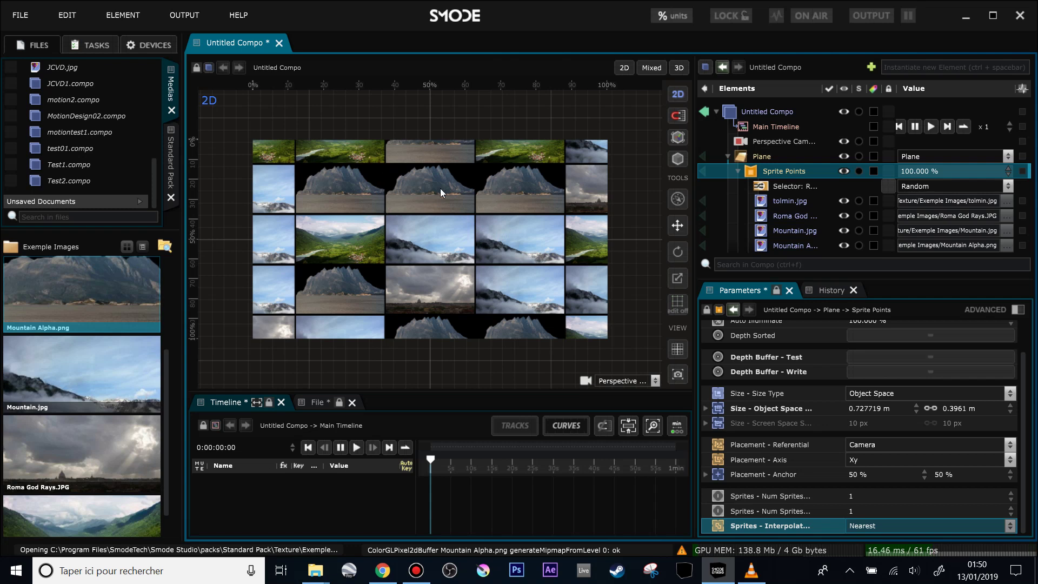
# Change the Random selector's seed to 3 to reshuffle the tile images.
pyautogui.click(779, 188)
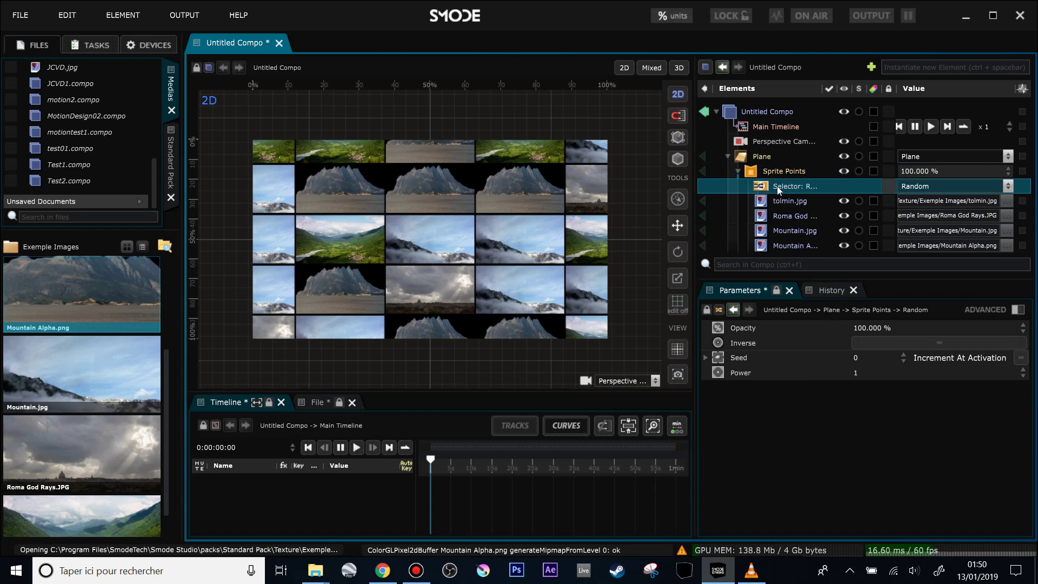
pyautogui.moveTo(859, 359)
pyautogui.mouseDown()
pyautogui.moveTo(858, 338)
pyautogui.moveTo(858, 350)
pyautogui.mouseUp()
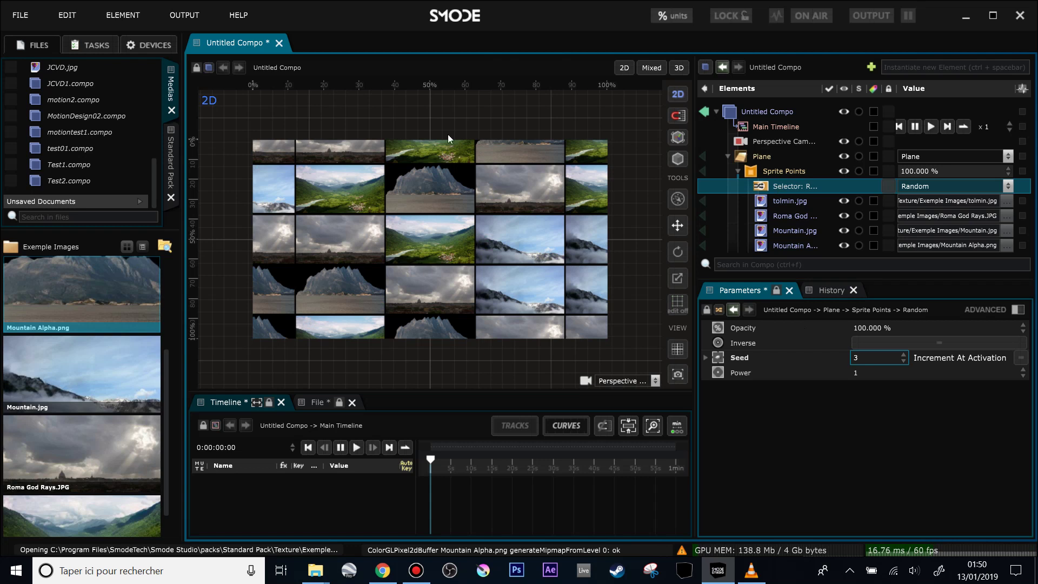
pyautogui.click(766, 141)
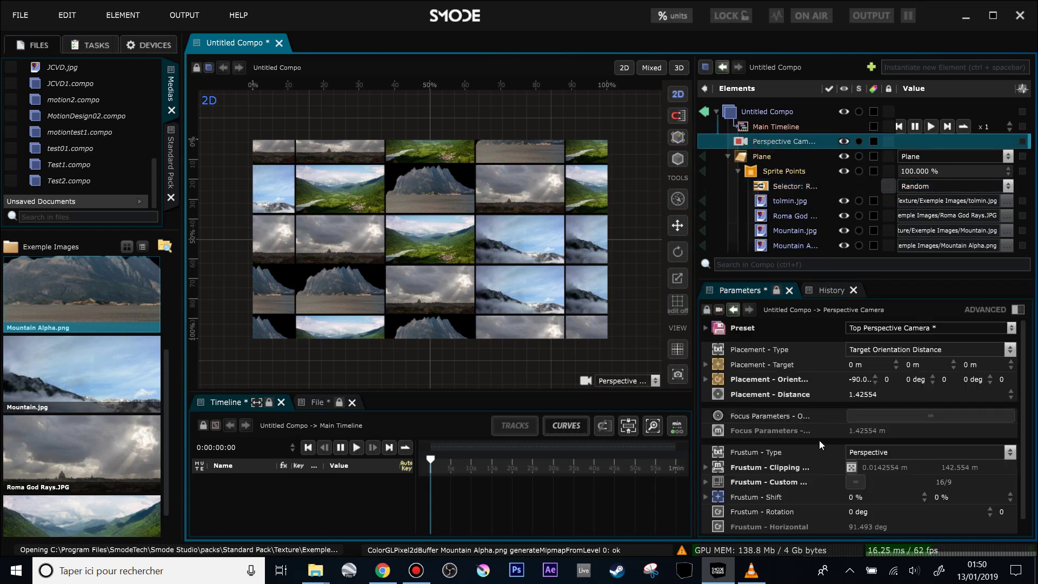
# Pull the camera back, then set the plane precision to 200 × 180, unlinked.
pyautogui.moveTo(855, 393); pyautogui.dragTo(855, 361)
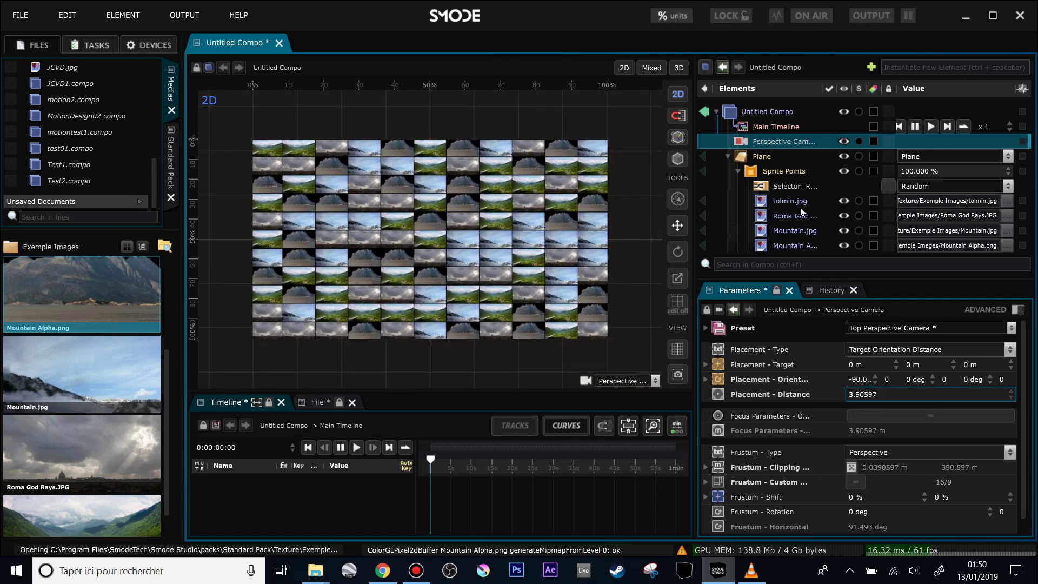
pyautogui.click(749, 158)
pyautogui.click(939, 388)
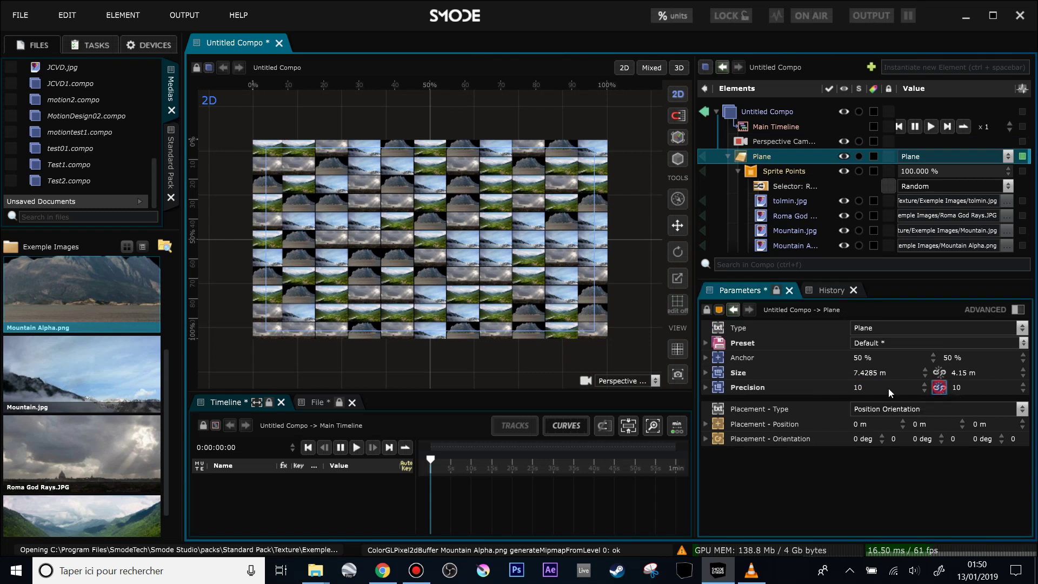
pyautogui.click(881, 387)
pyautogui.click(960, 387)
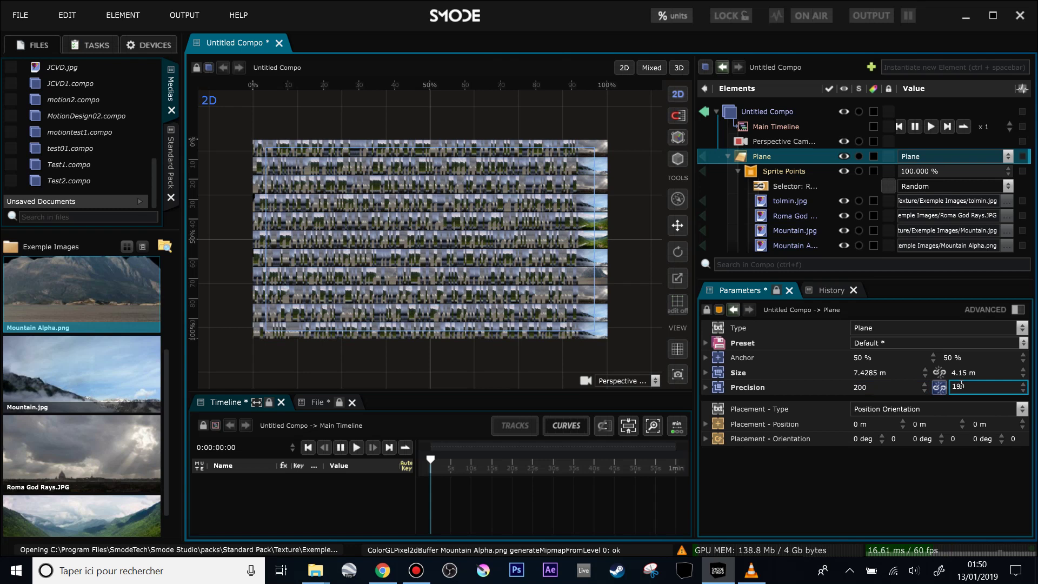
pyautogui.write('180')
# Move the camera much closer and shrink the sprites into many tiny tiles.
pyautogui.click(759, 144)
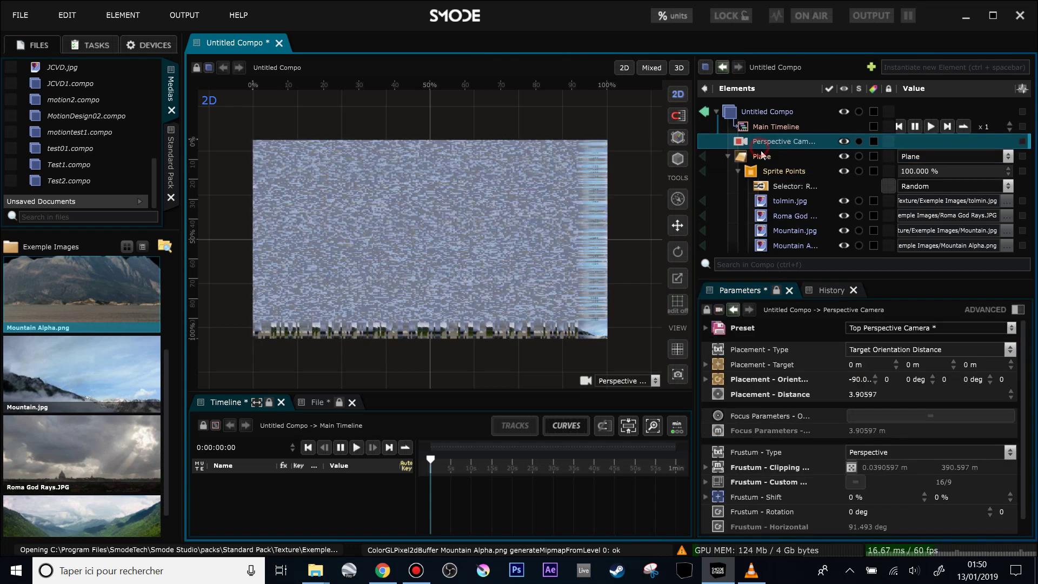
pyautogui.moveTo(869, 395); pyautogui.dragTo(868, 414)
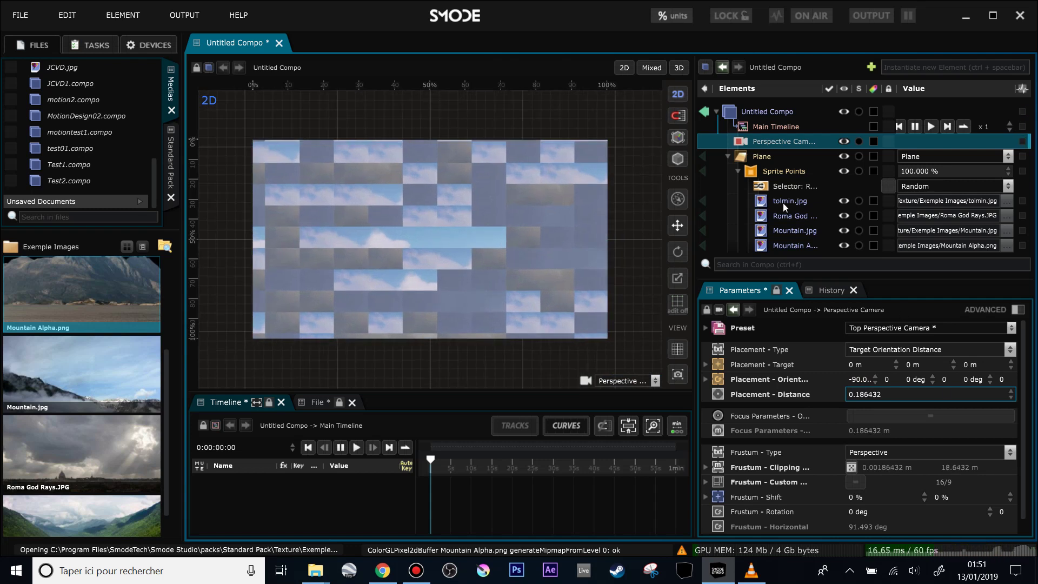
pyautogui.click(784, 172)
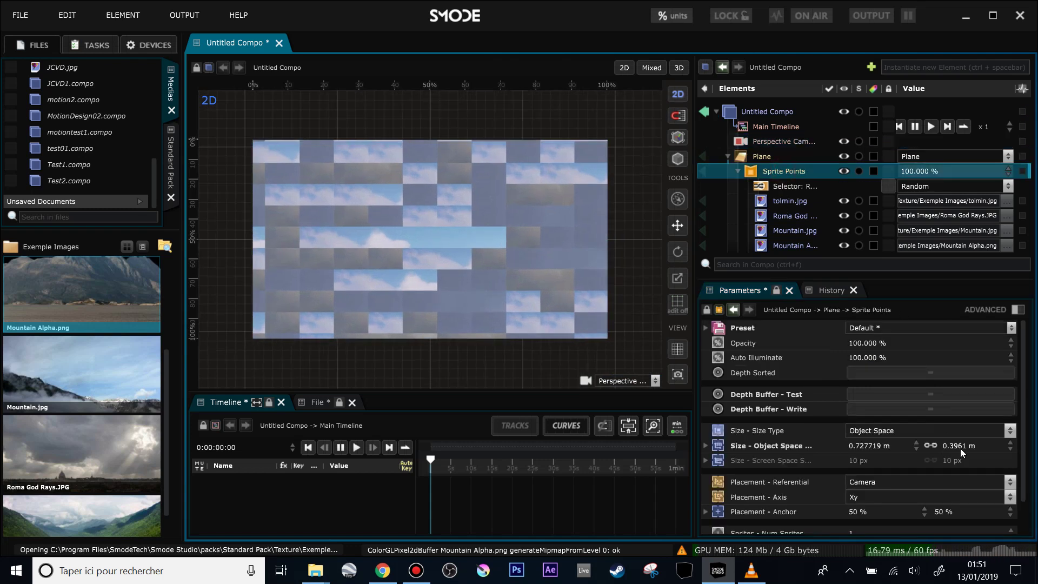
pyautogui.moveTo(962, 452)
pyautogui.mouseDown()
pyautogui.moveTo(961, 461)
pyautogui.moveTo(953, 435)
pyautogui.mouseUp()
pyautogui.click(934, 445)
pyautogui.click(931, 446)
# Bring the camera to distance 0.0619325 and fine-tune sprites to about 0.0374 × 0.0231 m.
pyautogui.click(779, 144)
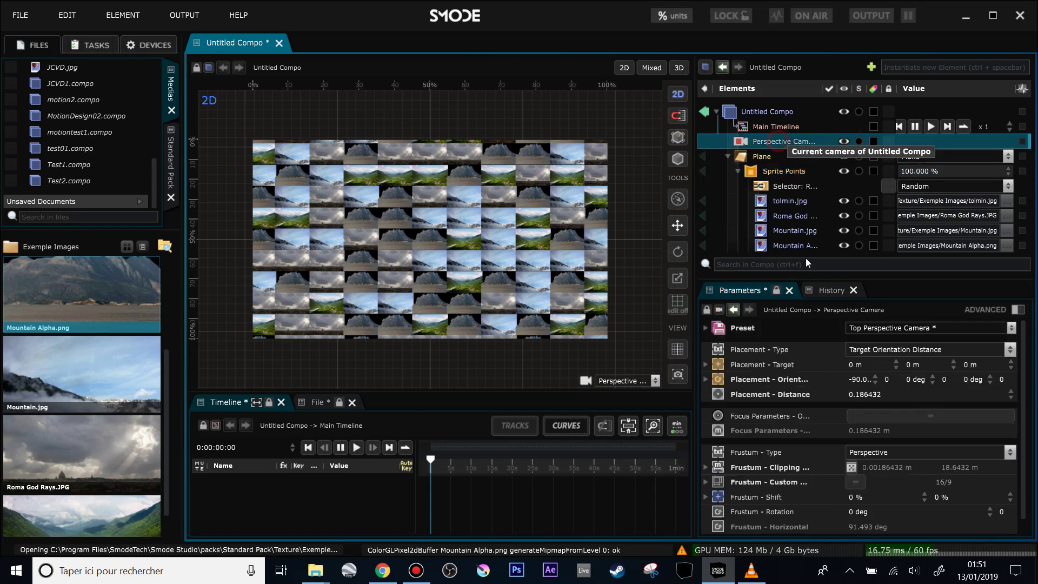
pyautogui.moveTo(865, 394); pyautogui.dragTo(869, 395)
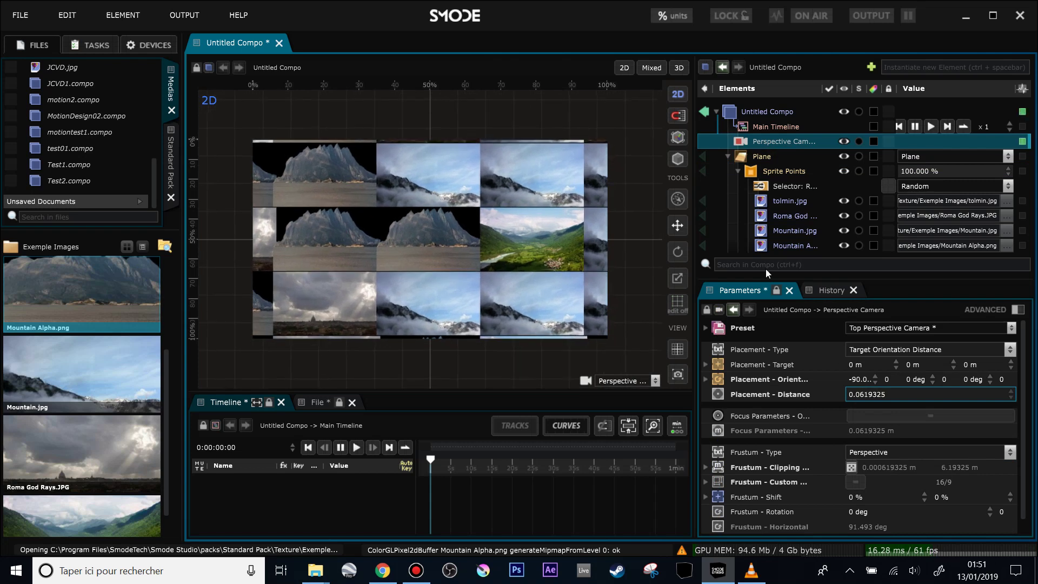
pyautogui.click(784, 171)
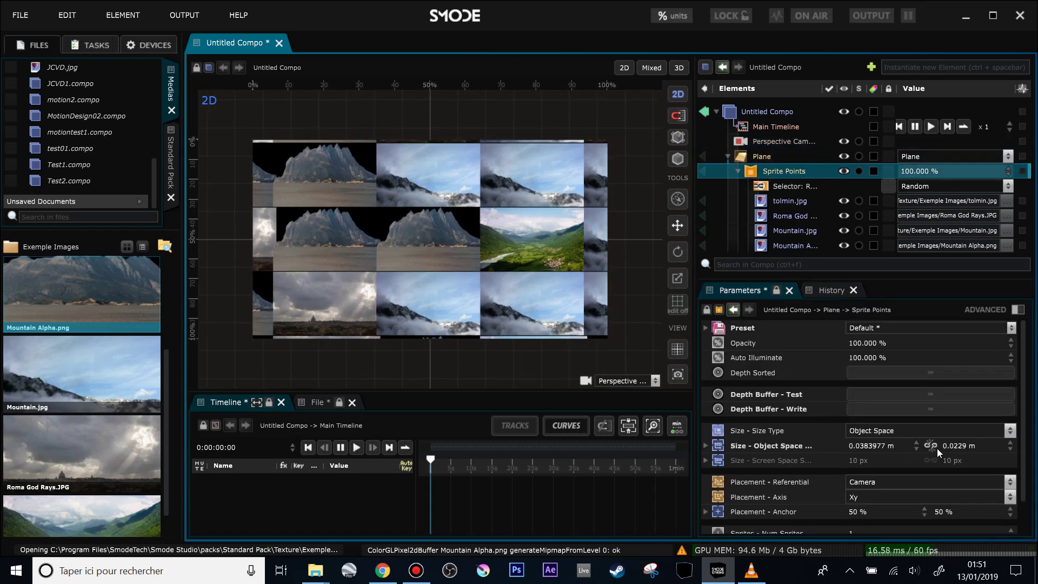
pyautogui.click(934, 448)
pyautogui.moveTo(958, 446); pyautogui.dragTo(958, 450)
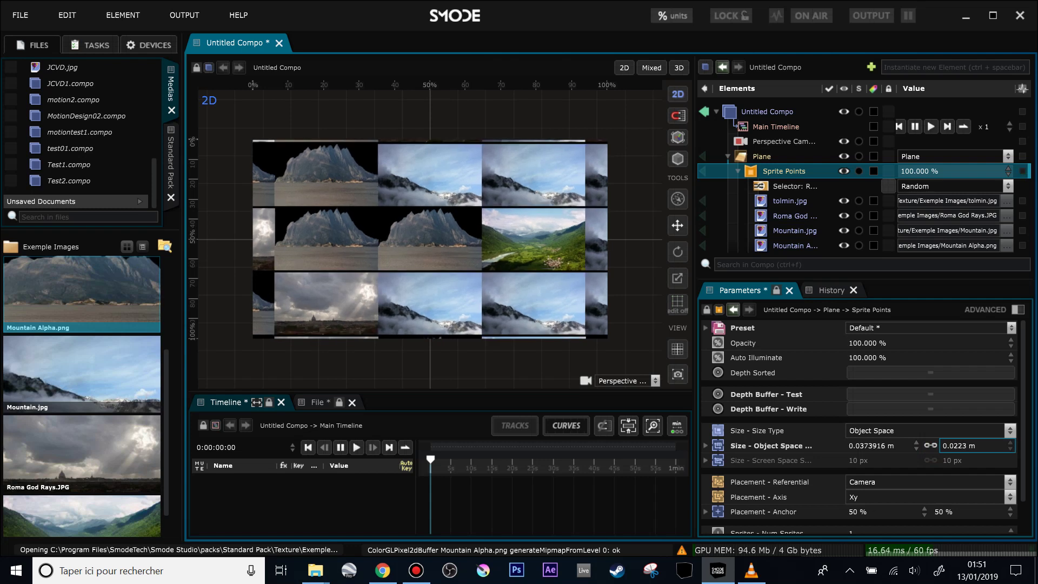
pyautogui.click(931, 445)
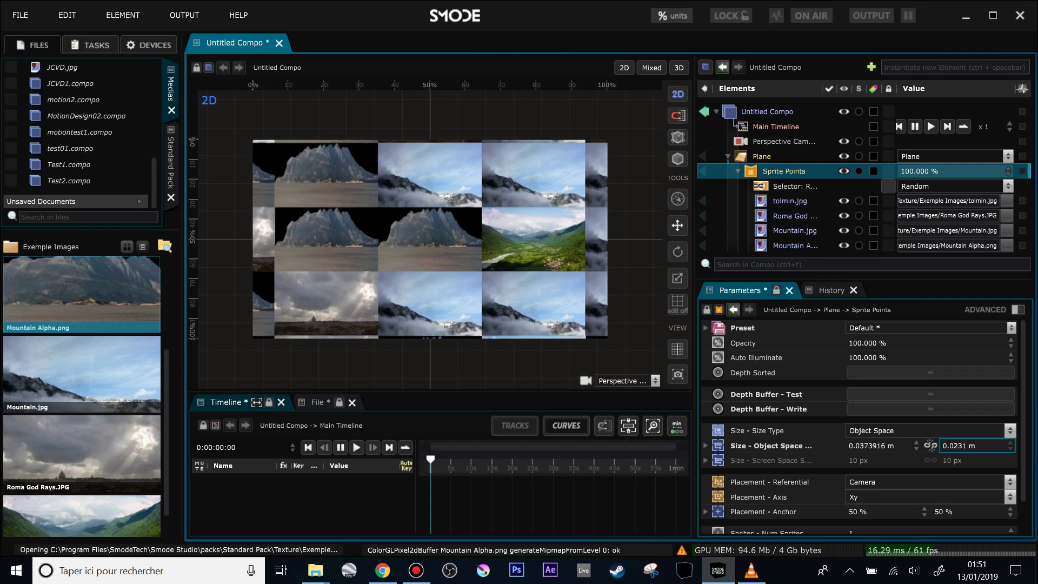
pyautogui.click(763, 142)
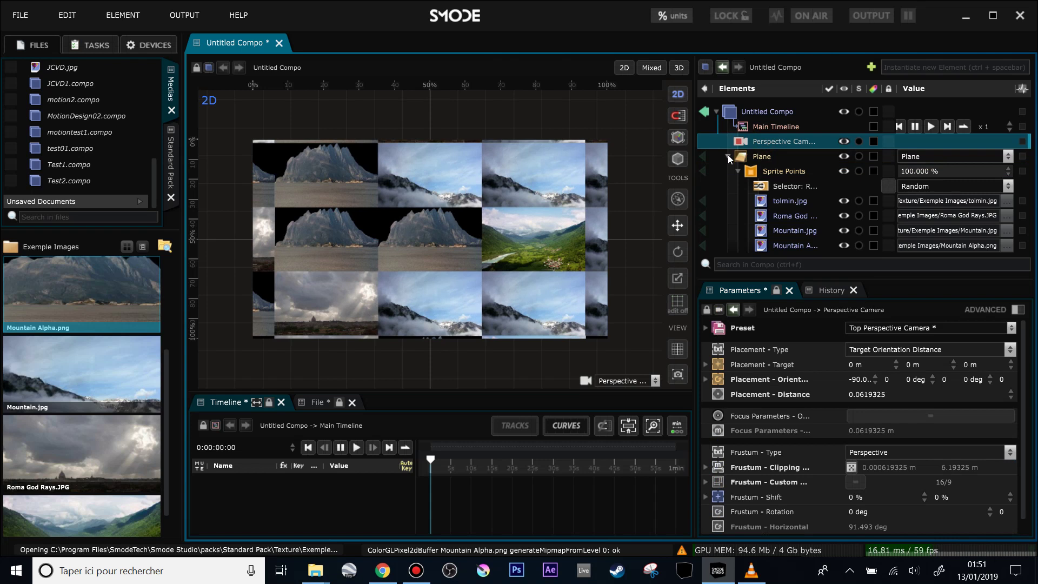
pyautogui.click(728, 155)
pyautogui.click(751, 157)
# Expose the camera's Placement - Distance as a percentage parameter.
pyautogui.click(752, 142)
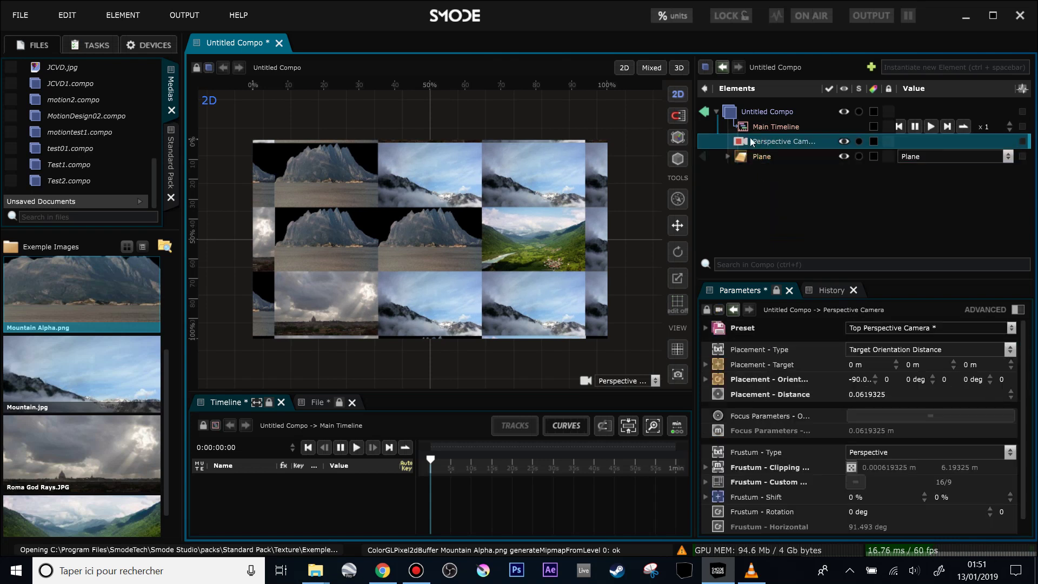
pyautogui.rightClick(862, 394)
pyautogui.click(827, 349)
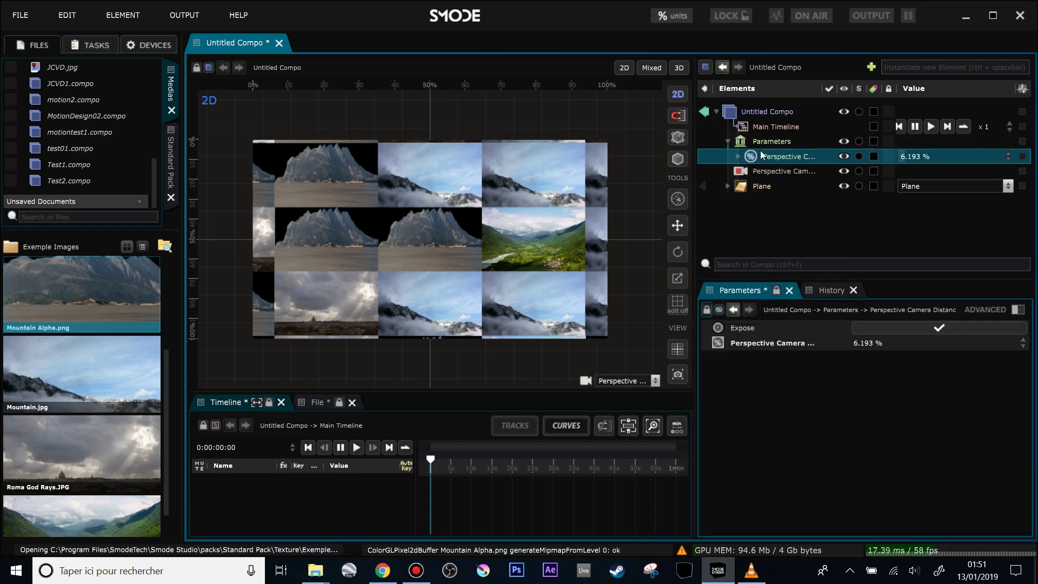
# Rename the exposed distance parameter to 'Animation'.
pyautogui.moveTo(696, 156); pyautogui.dragTo(652, 157)
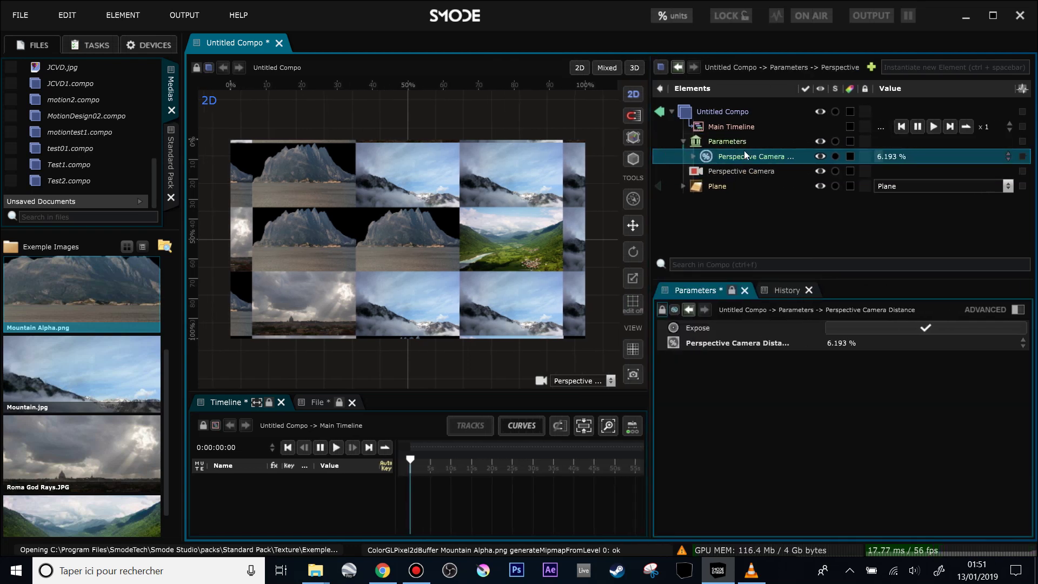
pyautogui.doubleClick(755, 158)
pyautogui.write('A')
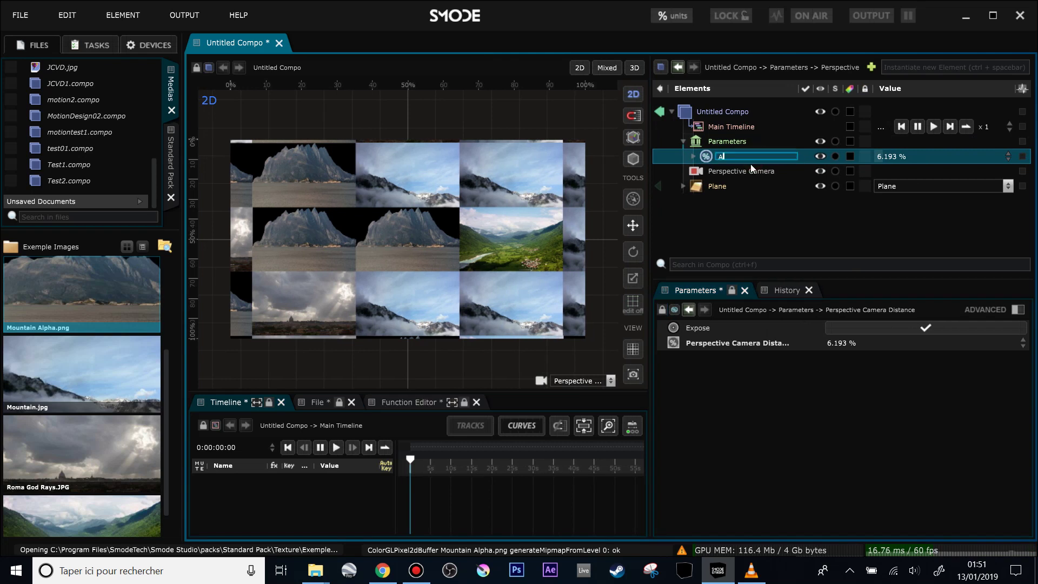
pyautogui.write('nimation')
pyautogui.press('Return')
pyautogui.click(736, 143)
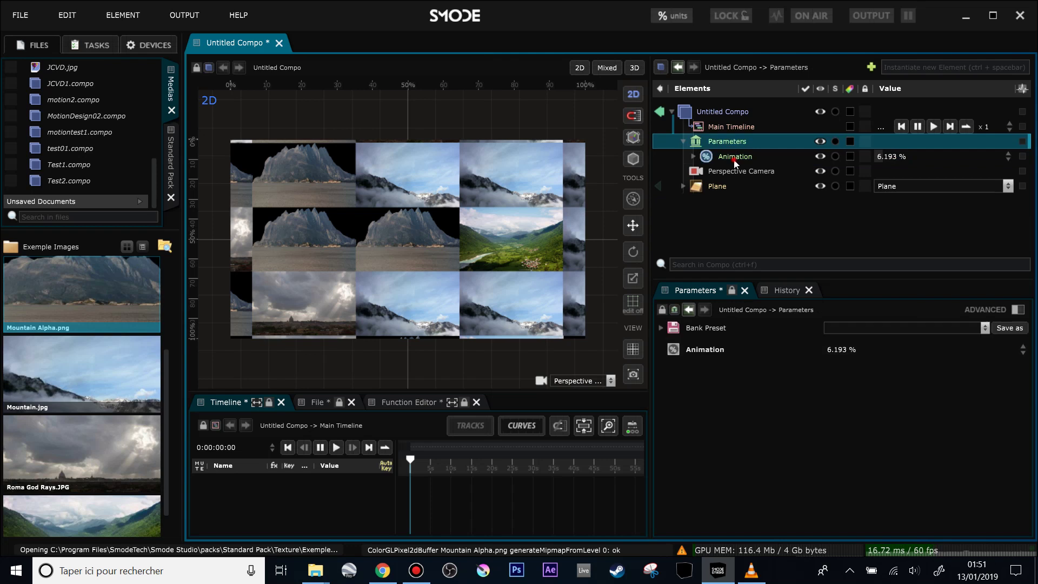
pyautogui.click(732, 160)
# Set the Animation's end-key camera distance to 3.53193 and preview the scrubbed zoom.
pyautogui.click(430, 405)
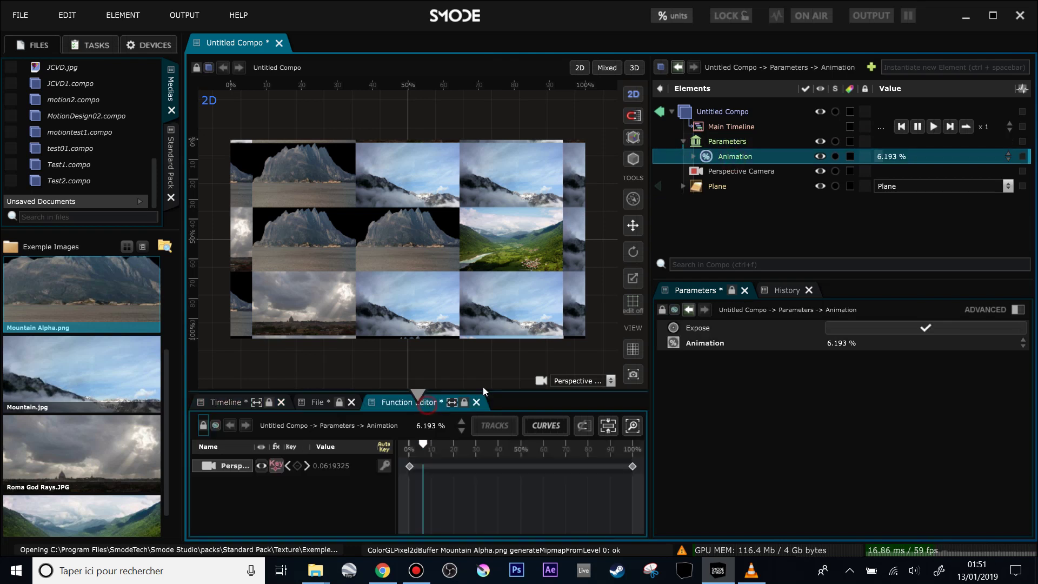
pyautogui.moveTo(492, 395); pyautogui.dragTo(493, 355)
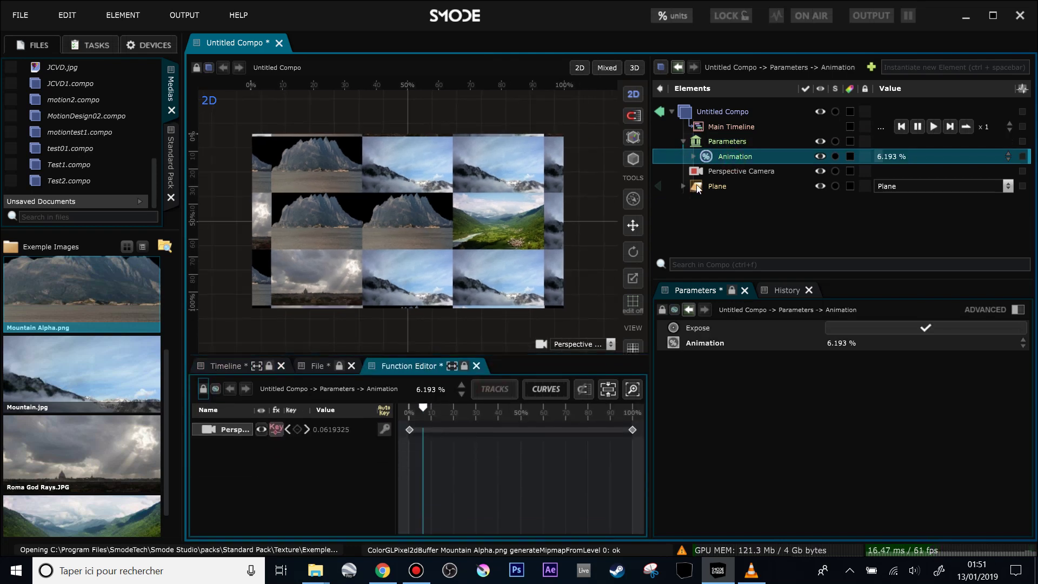
pyautogui.moveTo(423, 409); pyautogui.dragTo(681, 418)
pyautogui.moveTo(346, 432); pyautogui.dragTo(346, 279)
pyautogui.moveTo(465, 431); pyautogui.dragTo(371, 428)
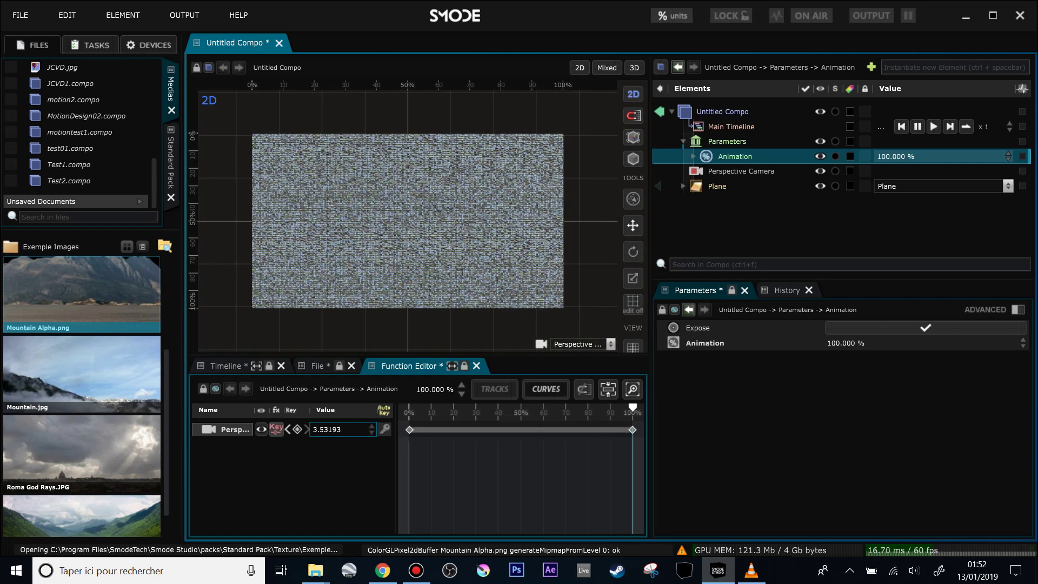
pyautogui.moveTo(632, 408); pyautogui.dragTo(409, 408)
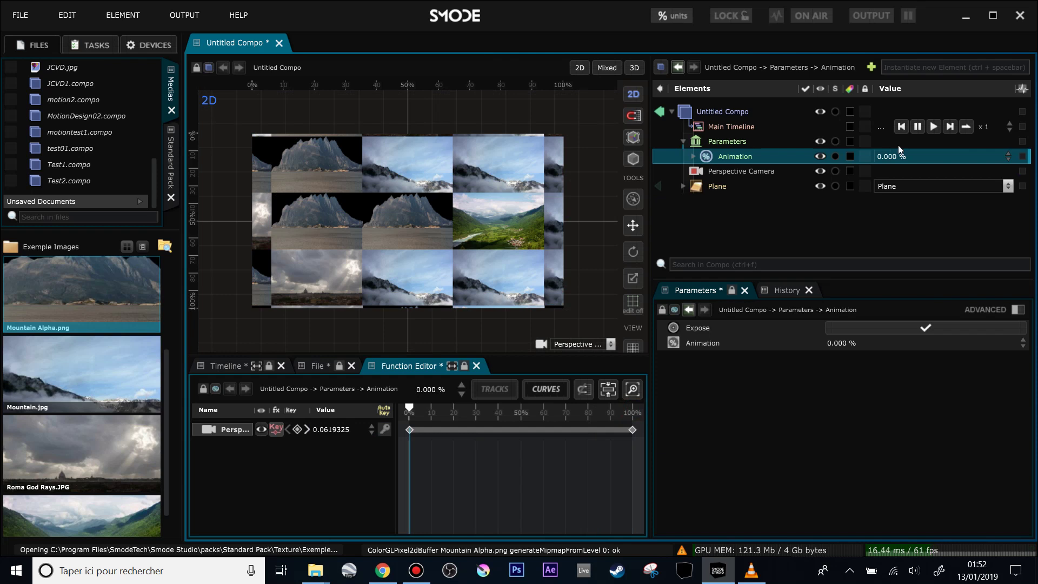
pyautogui.moveTo(902, 156); pyautogui.dragTo(971, 164)
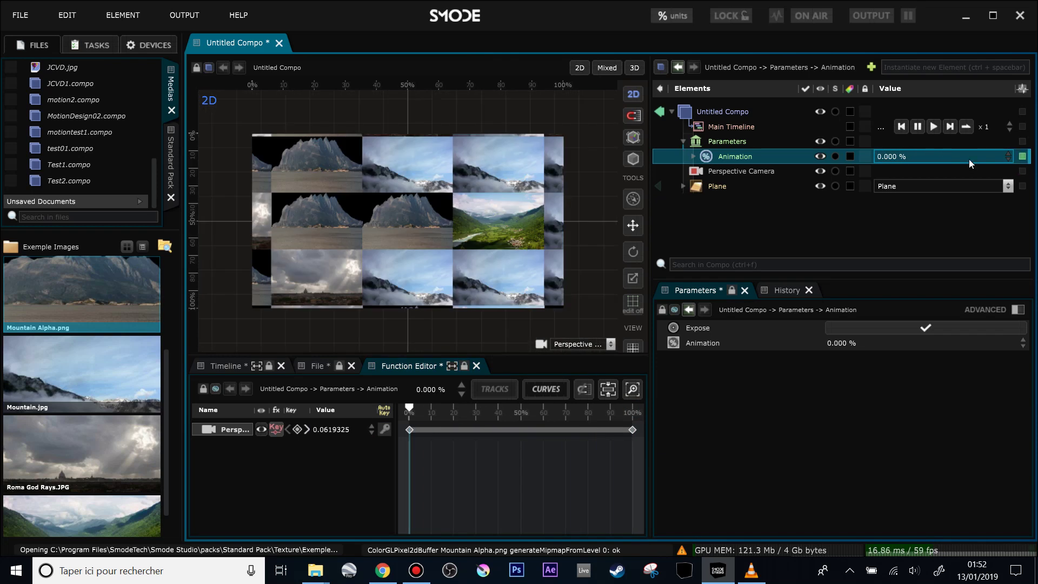
# Switch the Function Editor to its enlarged curve graph view.
pyautogui.moveTo(550, 358); pyautogui.dragTo(552, 315)
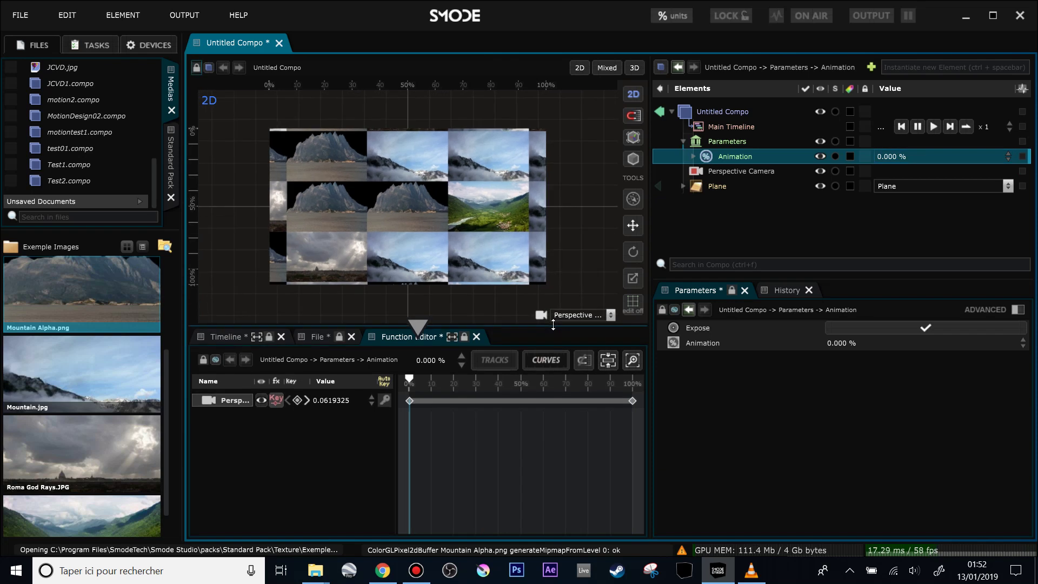
pyautogui.click(552, 362)
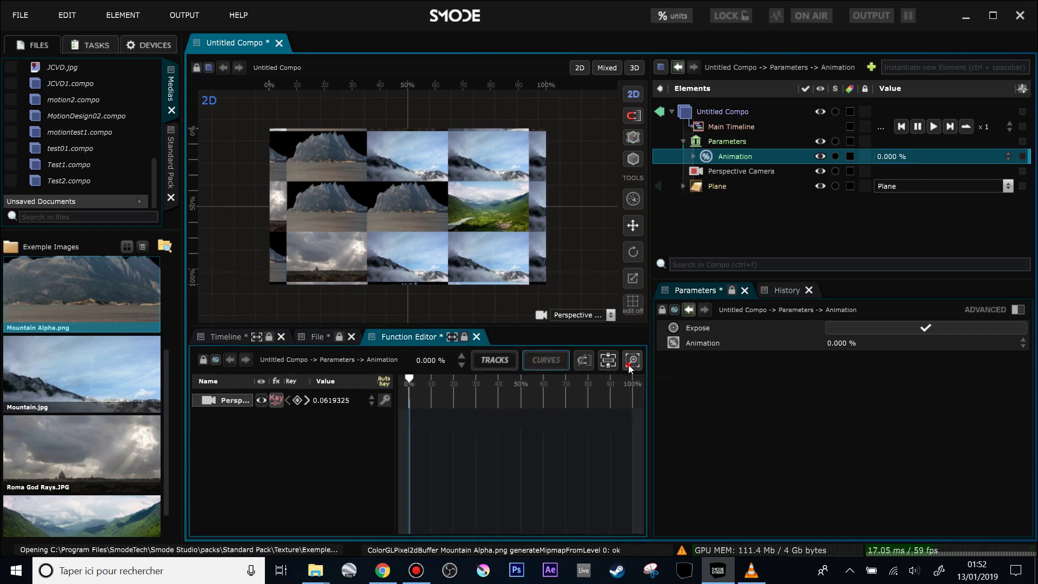
pyautogui.moveTo(592, 330); pyautogui.dragTo(592, 308)
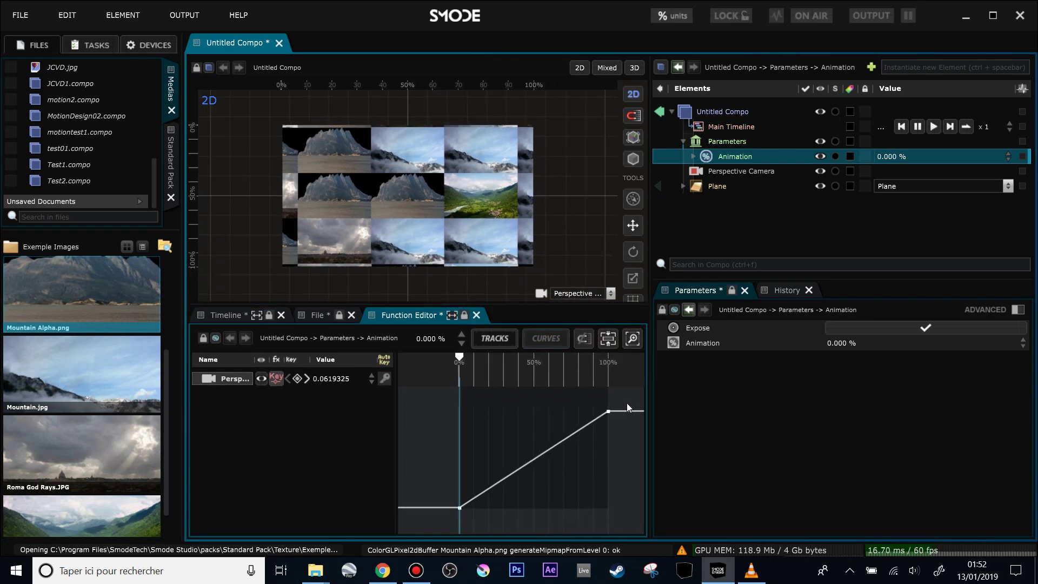
# Make both distance keyframes Bezier and shape the curve into an ease-in.
pyautogui.moveTo(627, 407); pyautogui.dragTo(436, 535)
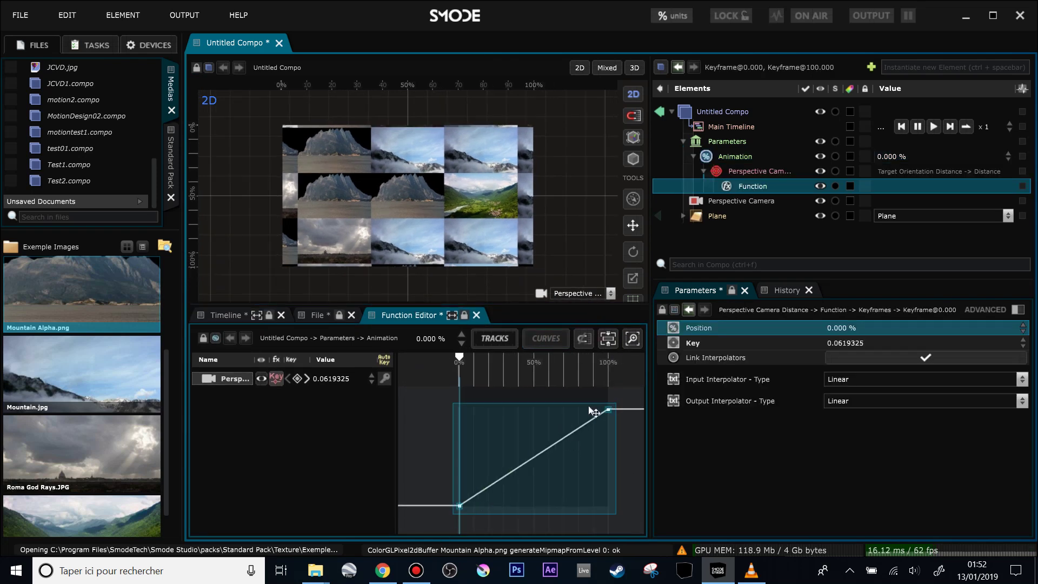
pyautogui.click(495, 338)
pyautogui.click(545, 338)
pyautogui.rightClick(460, 510)
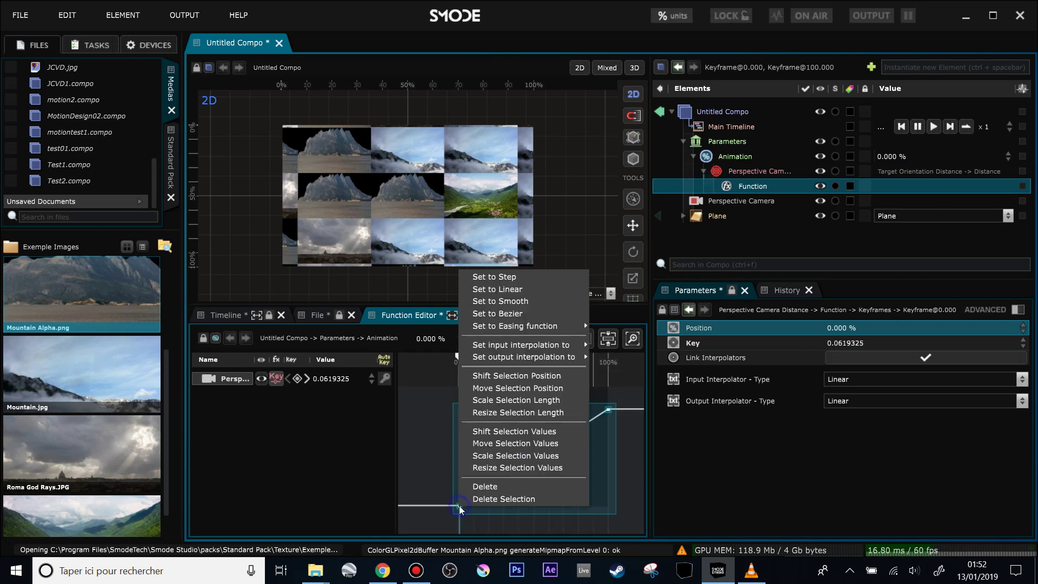
pyautogui.click(517, 316)
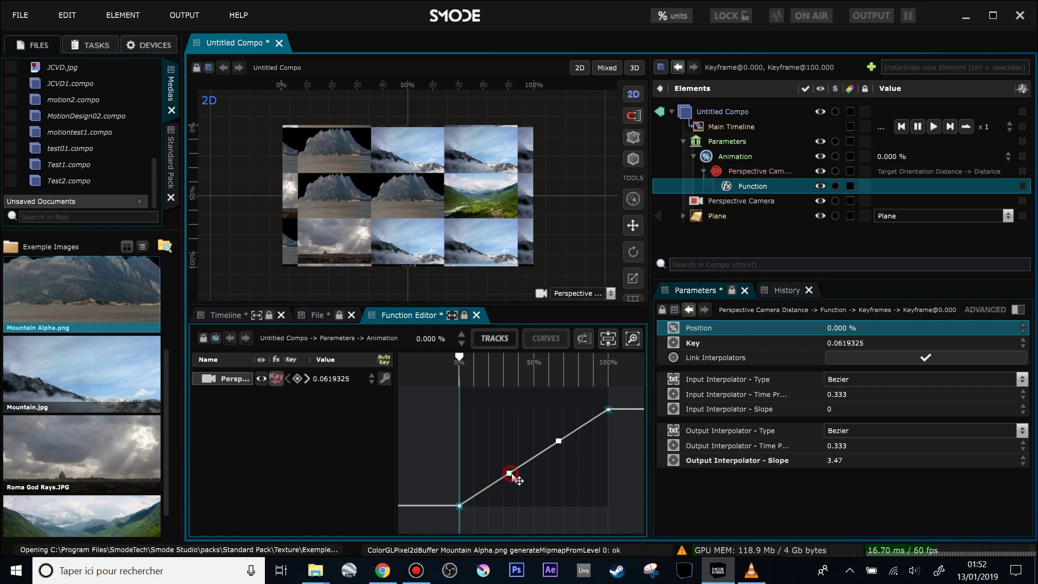
pyautogui.moveTo(511, 476); pyautogui.dragTo(520, 507)
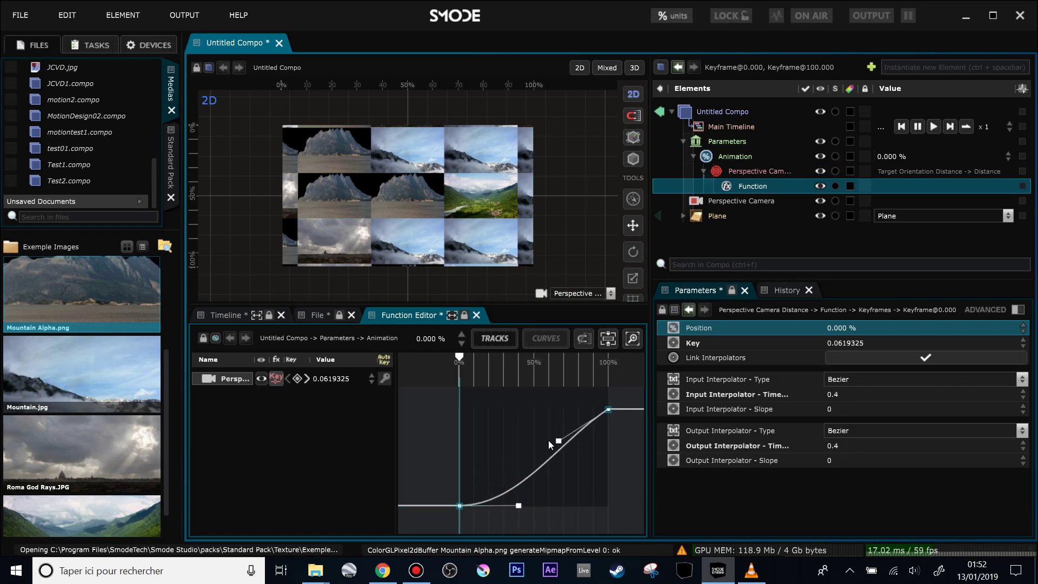
pyautogui.moveTo(560, 443); pyautogui.dragTo(593, 465)
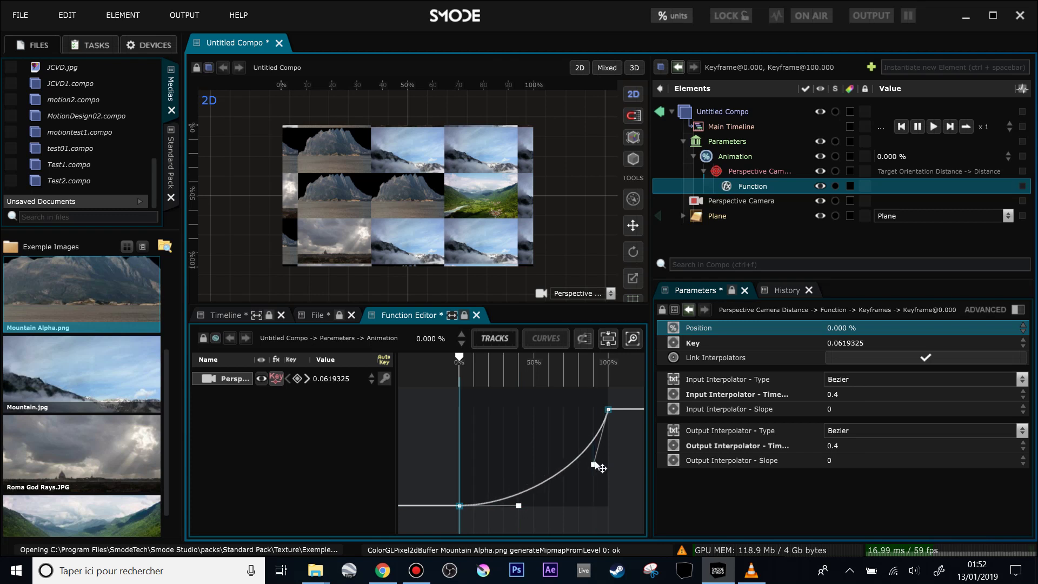
# Preview the animation at 80.4 % with a larger viewport showing the mosaic.
pyautogui.moveTo(900, 161); pyautogui.dragTo(942, 161)
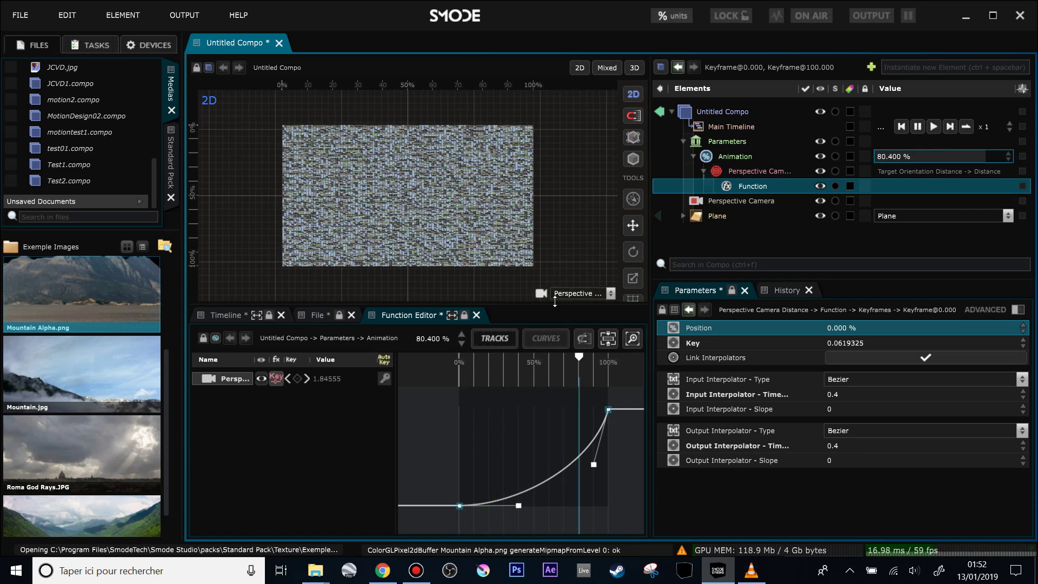
pyautogui.moveTo(555, 301); pyautogui.dragTo(555, 377)
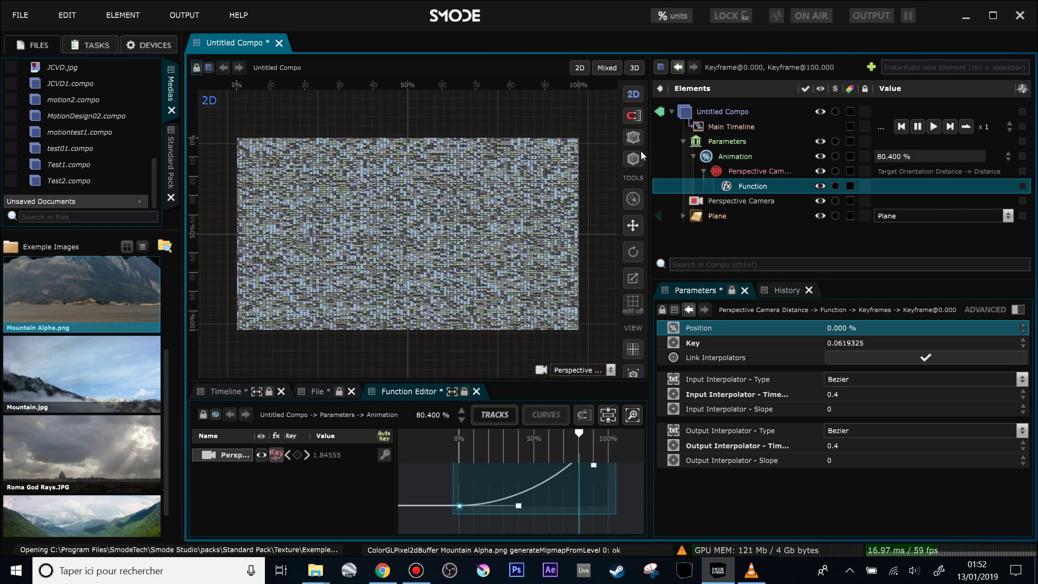
pyautogui.click(683, 142)
# Add a Colorize Layer modifier to the Plane.
pyautogui.click(687, 171)
pyautogui.click(682, 172)
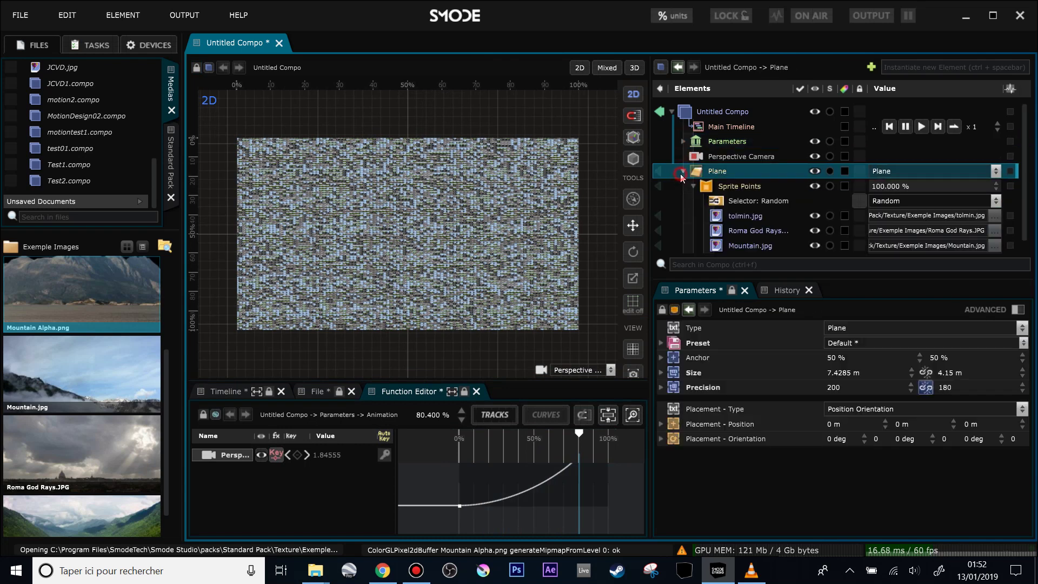
pyautogui.click(695, 186)
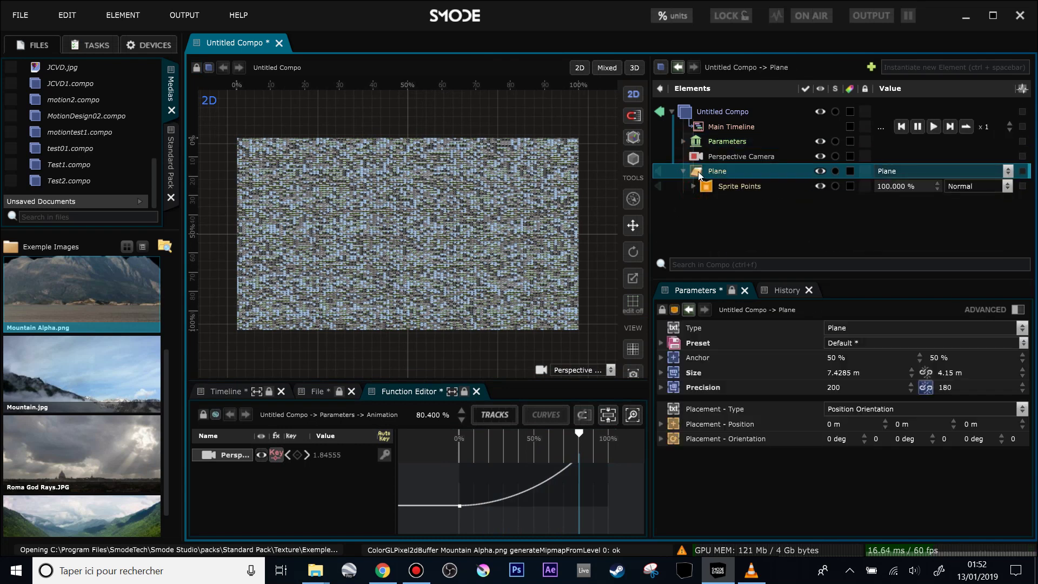
pyautogui.rightClick(699, 174)
pyautogui.moveTo(659, 239)
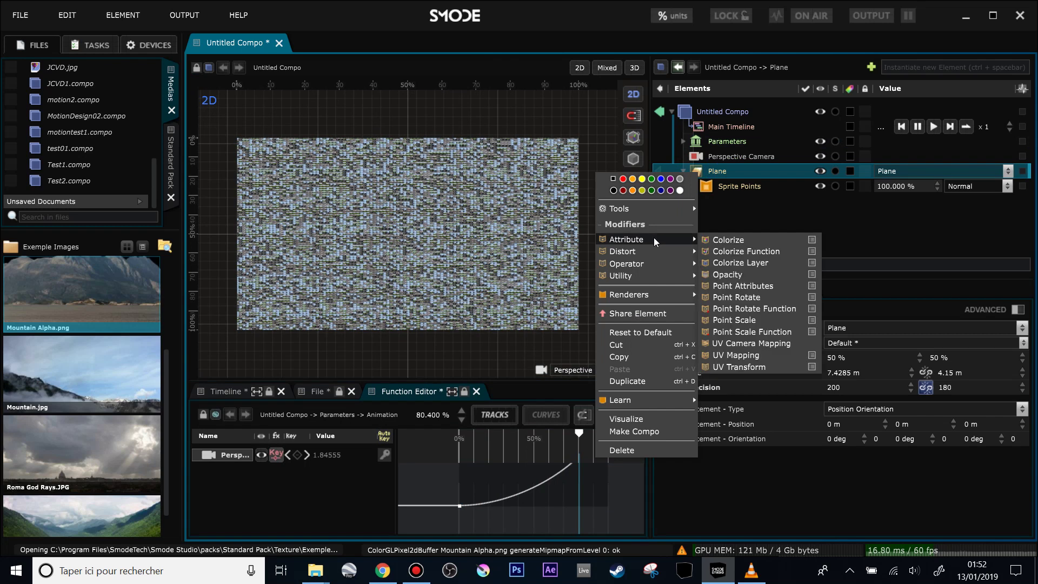
pyautogui.click(750, 263)
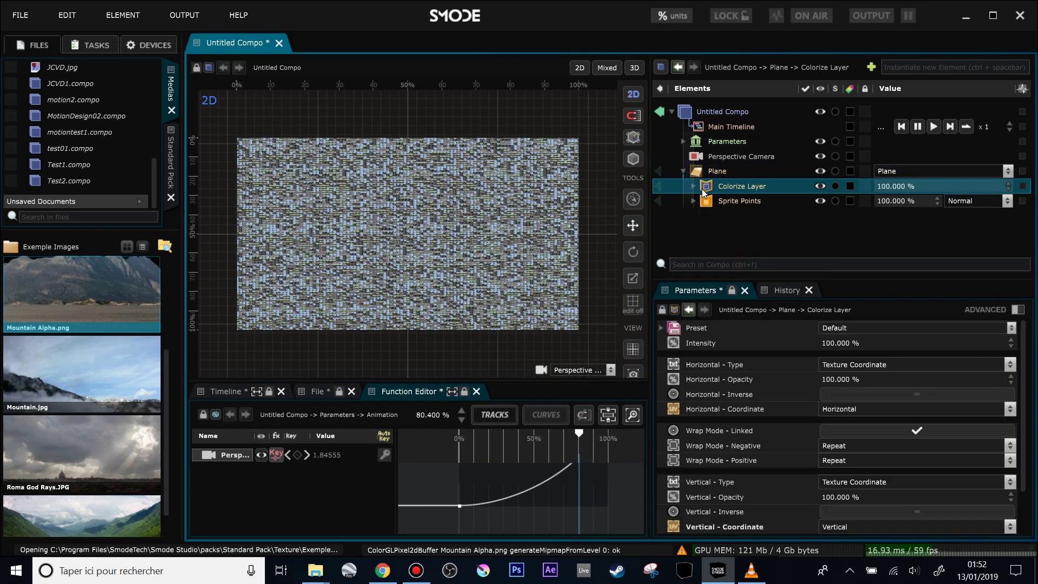
# Check the white Uniform colour map, then wrap the Uniform into a Compo.
pyautogui.click(739, 201)
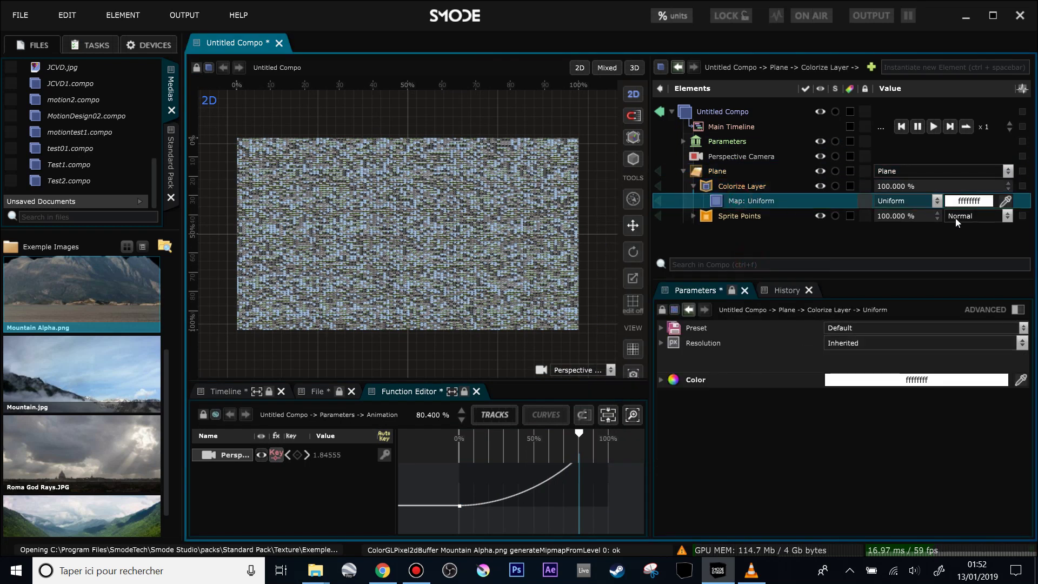
pyautogui.click(891, 380)
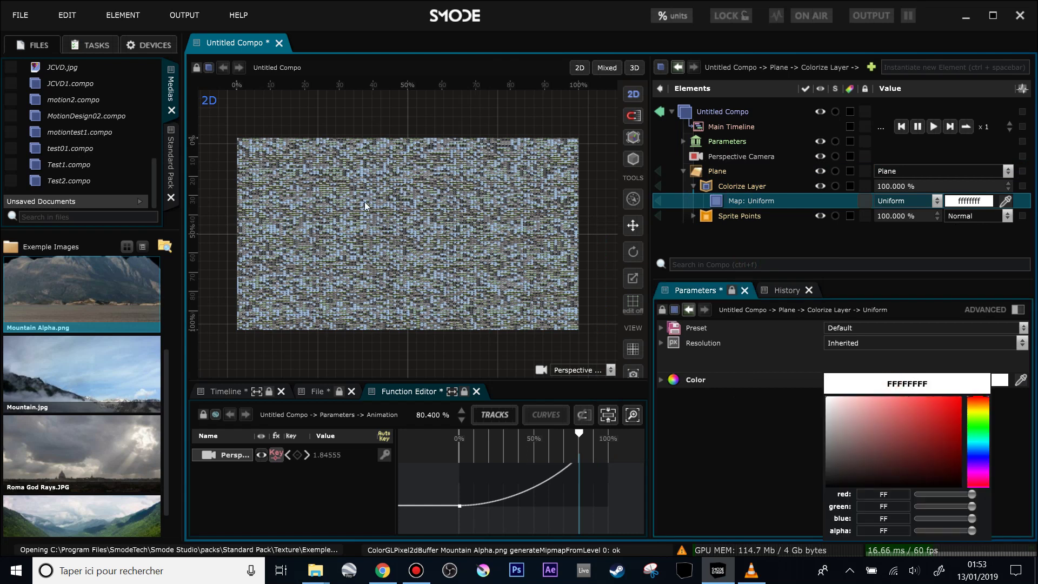
pyautogui.moveTo(949, 427); pyautogui.dragTo(694, 379)
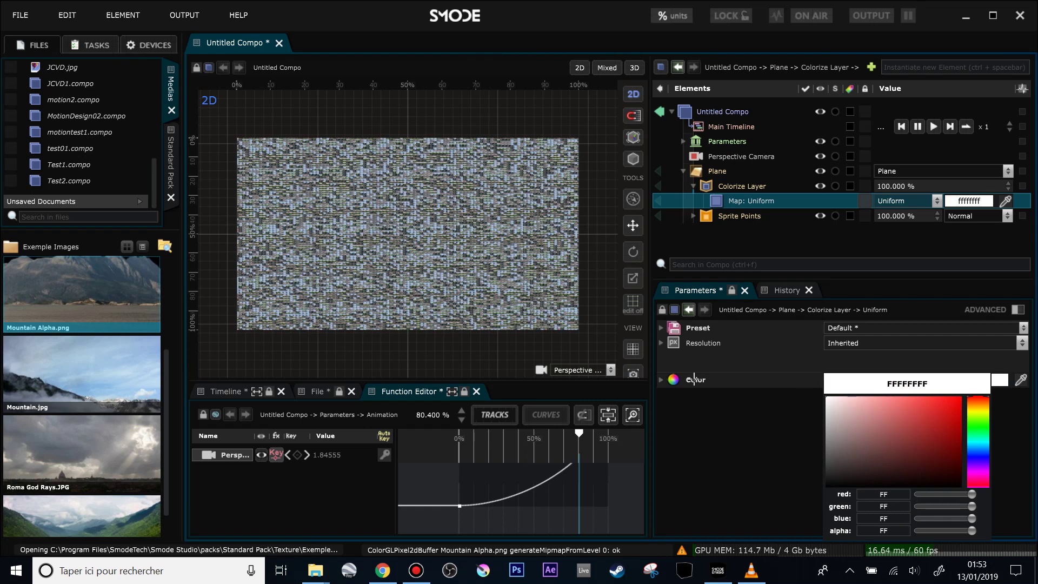
pyautogui.click(726, 201)
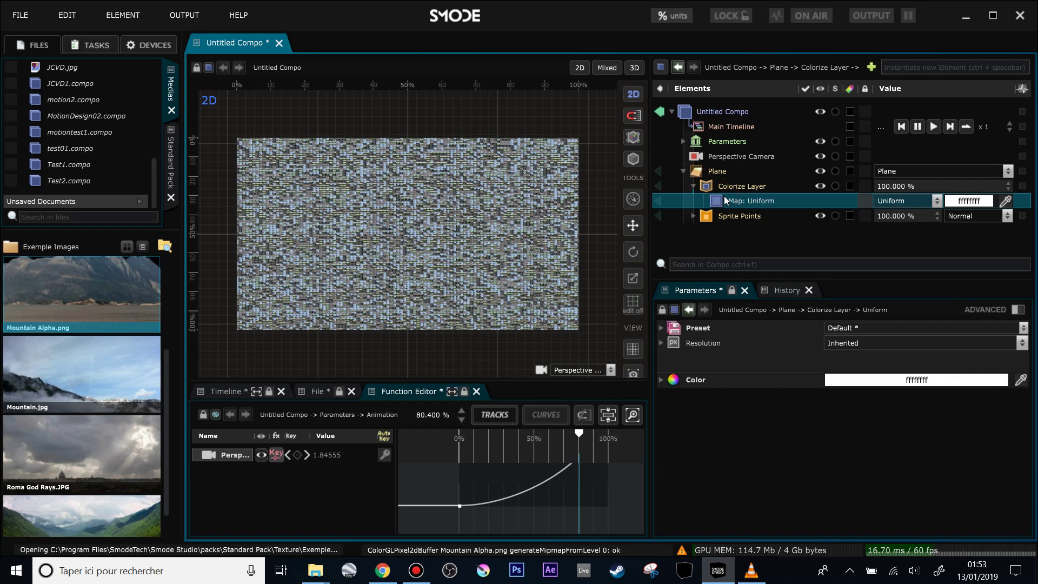
pyautogui.hotkey('ctrl', 'g')
pyautogui.click(704, 201)
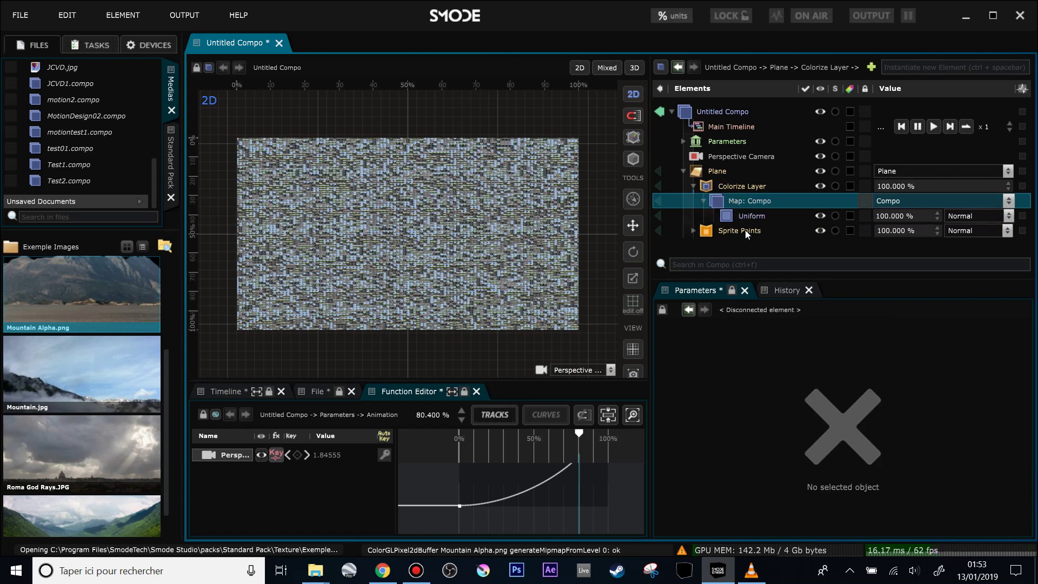
# Drop JCVD.jpg into the colour-map Compo and set its Placement Scale to 140 %.
pyautogui.scroll(-1, 469, 242)
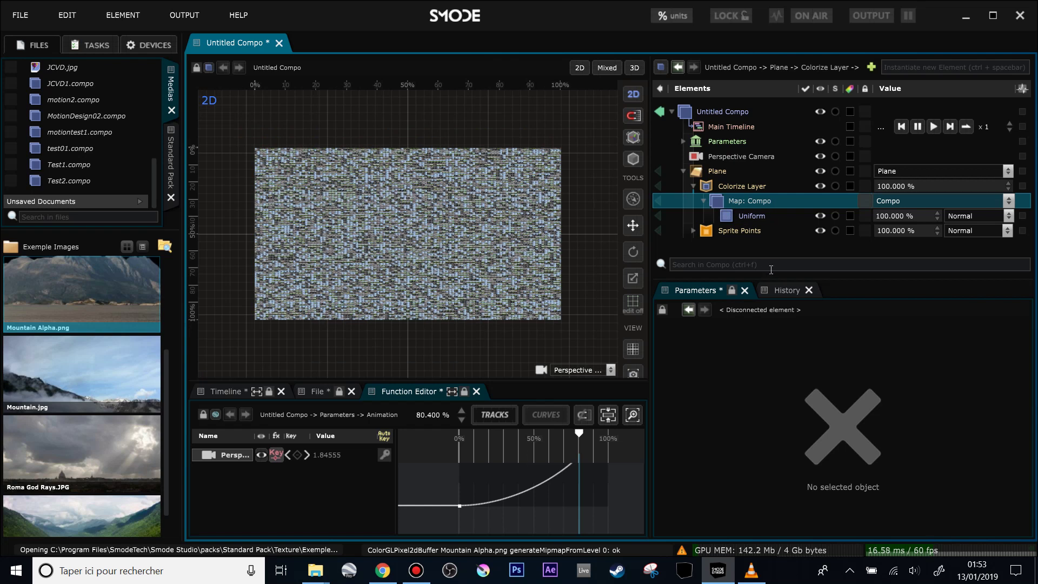
pyautogui.moveTo(779, 280); pyautogui.dragTo(778, 311)
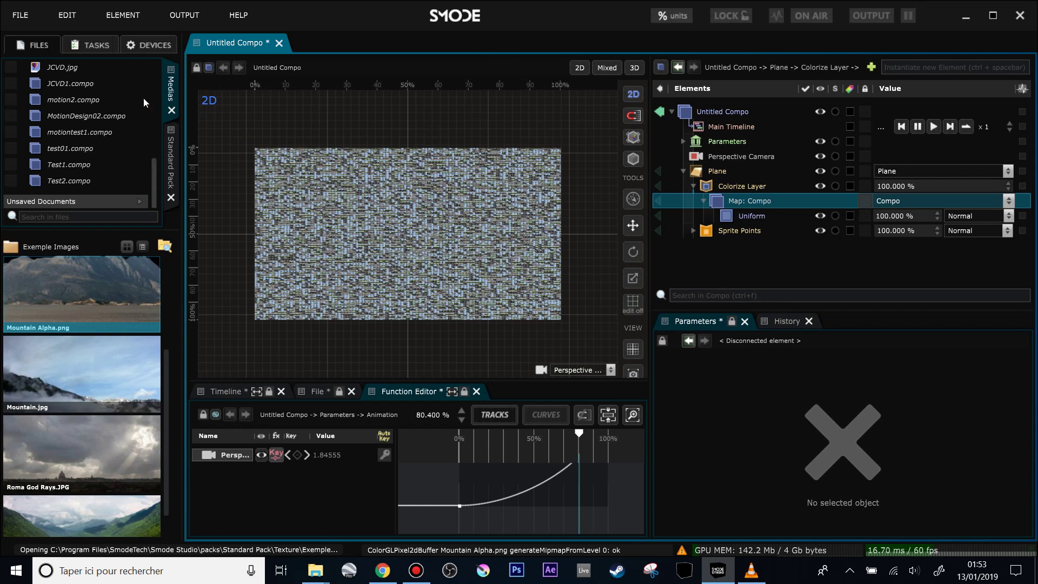
pyautogui.click(173, 92)
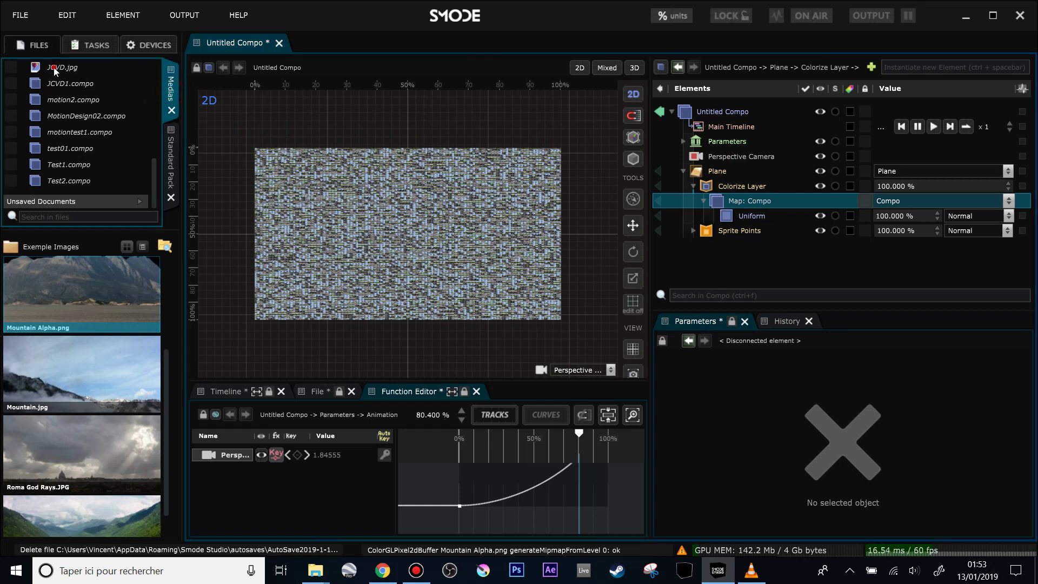
pyautogui.moveTo(54, 70); pyautogui.dragTo(751, 203)
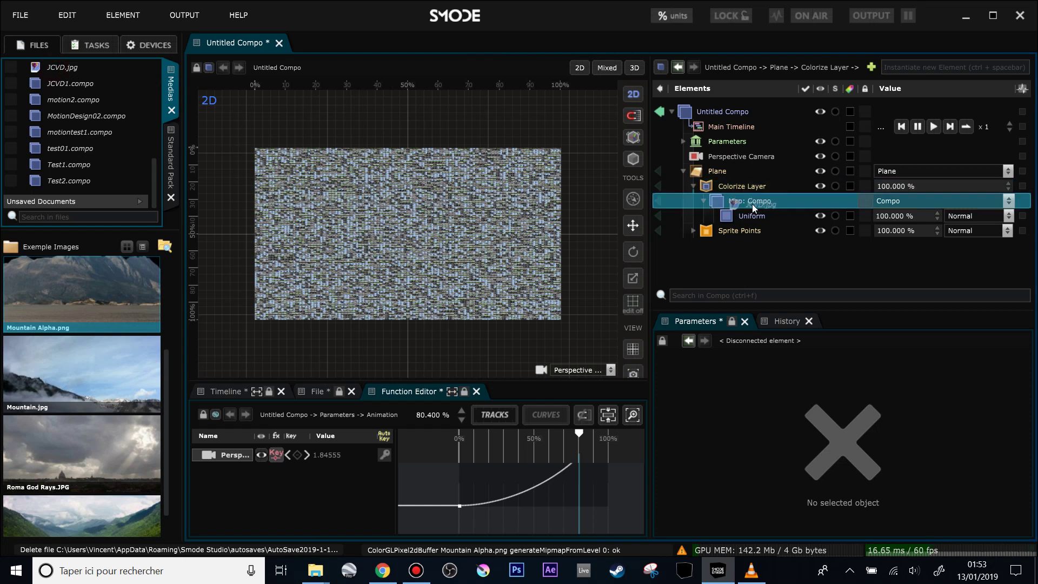
pyautogui.moveTo(752, 203); pyautogui.dragTo(751, 203)
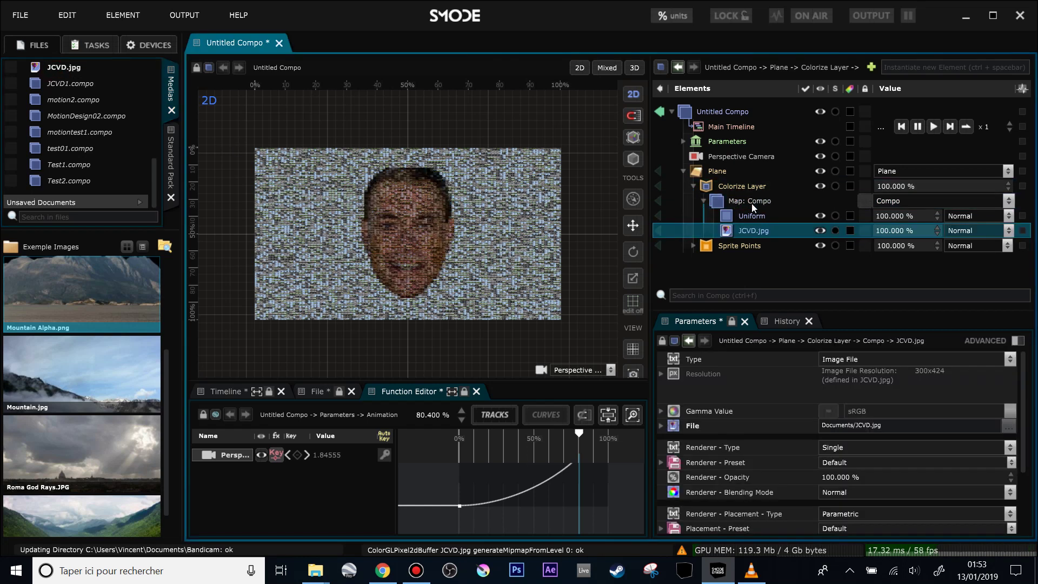
pyautogui.scroll(-3, 936, 486)
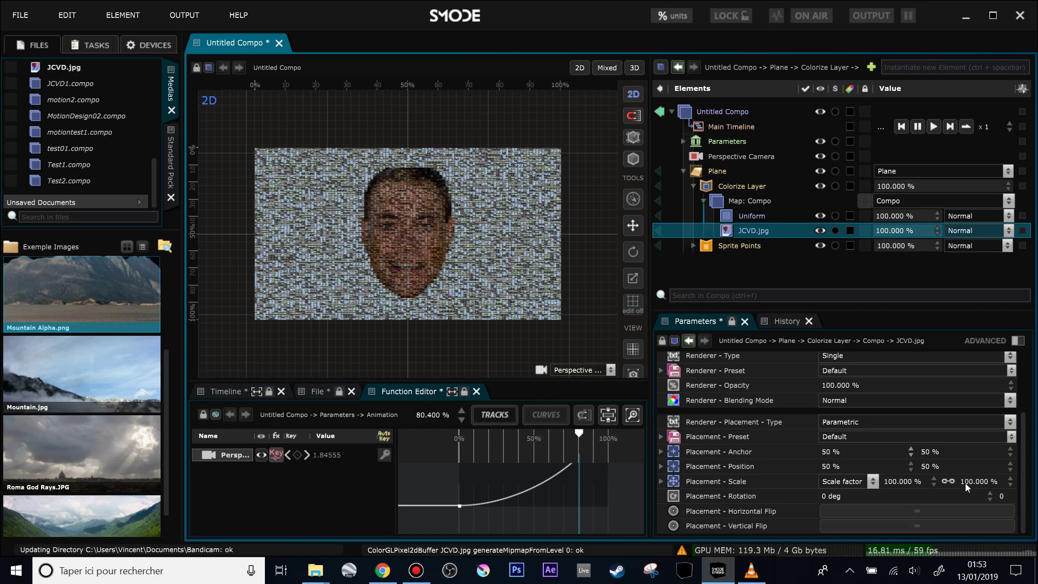
pyautogui.moveTo(965, 482); pyautogui.dragTo(1012, 482)
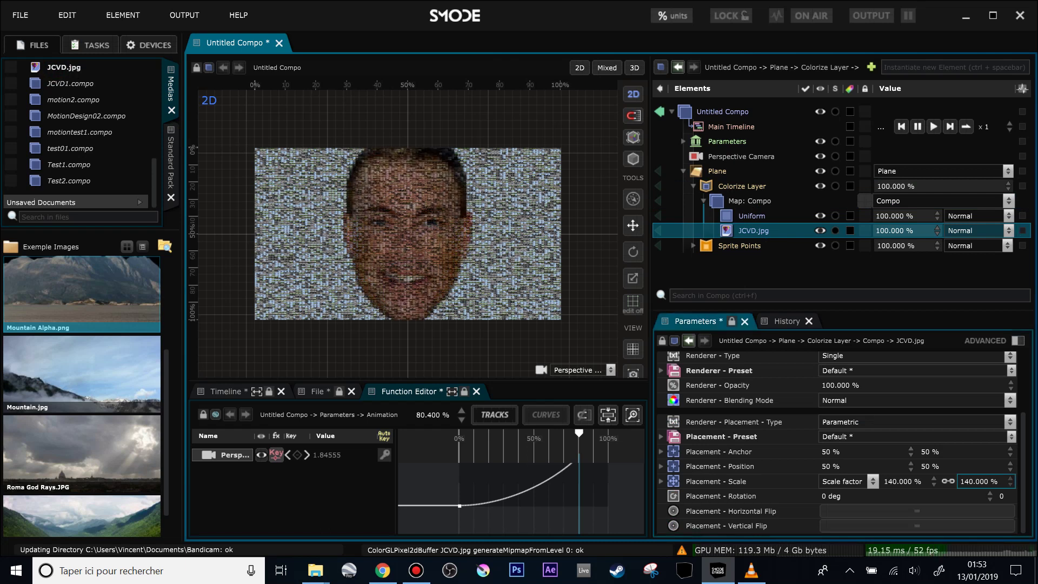
pyautogui.scroll(2, 452, 307)
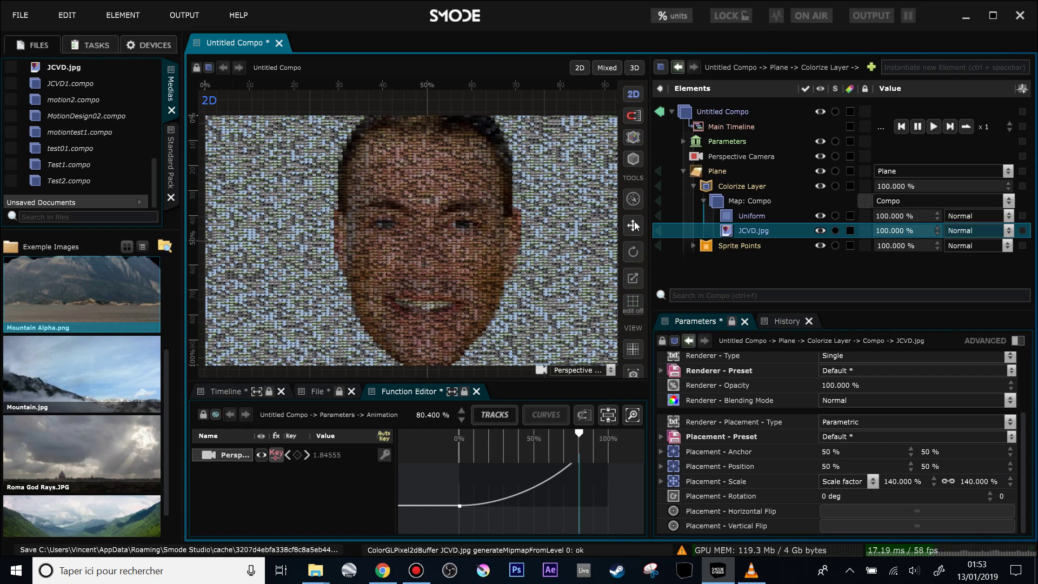
# Enlarge the Function Editor, switch it from CURVES to TRACKS, and select Colorize Layer.
pyautogui.click(682, 141)
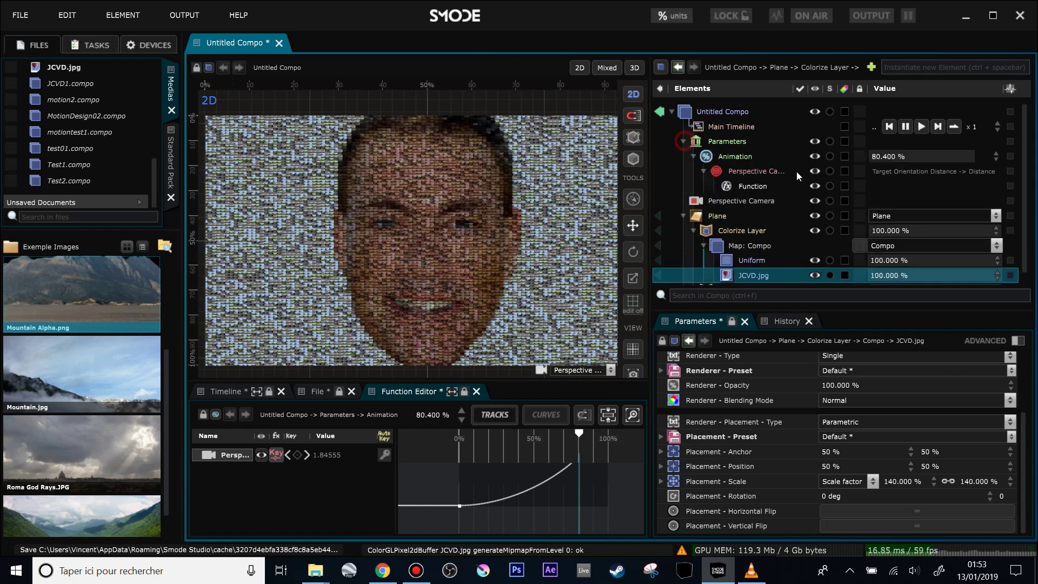
pyautogui.moveTo(935, 156); pyautogui.dragTo(888, 157)
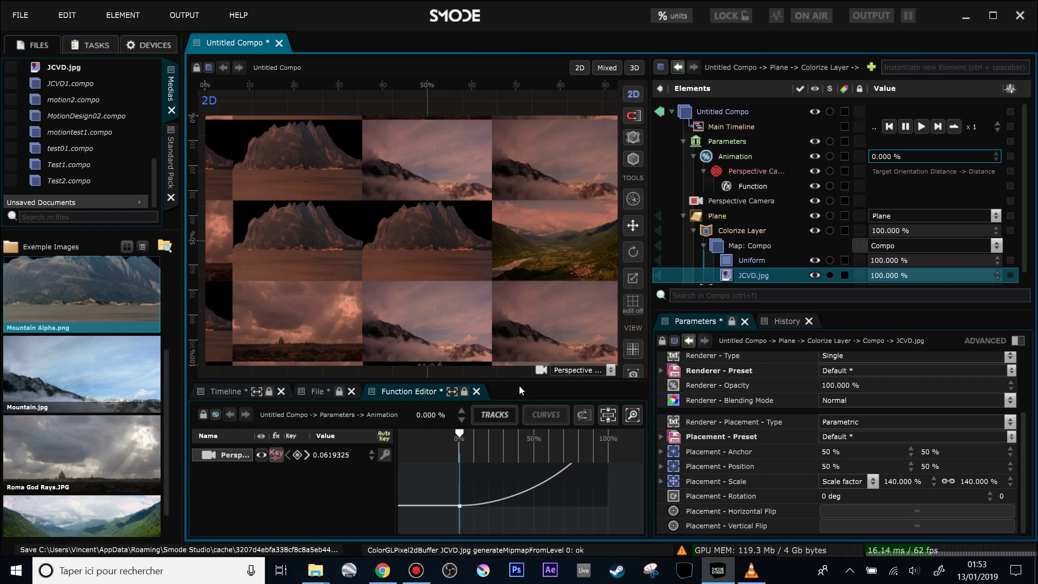
pyautogui.moveTo(519, 385); pyautogui.dragTo(522, 322)
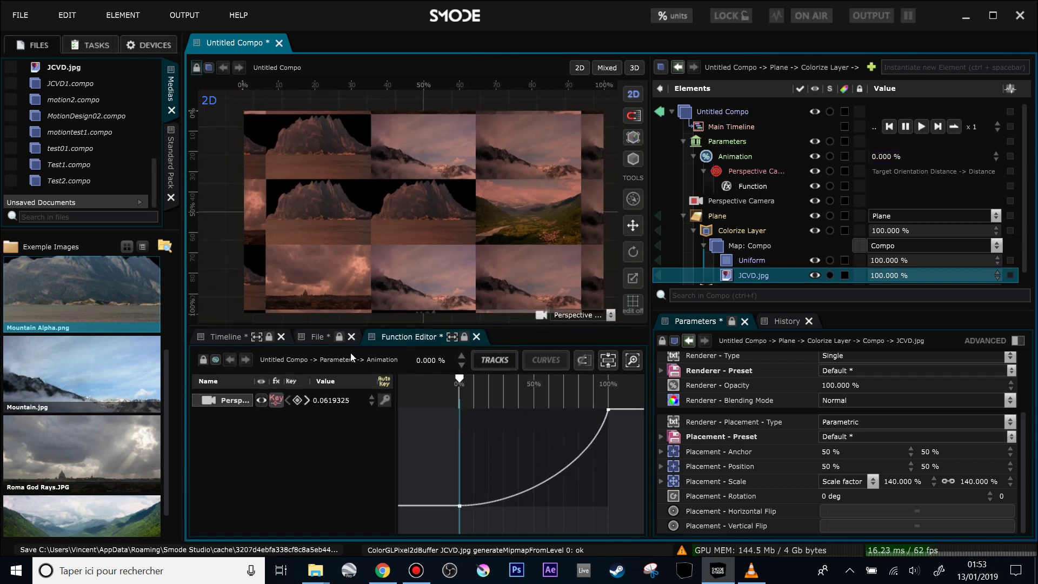
pyautogui.click(492, 359)
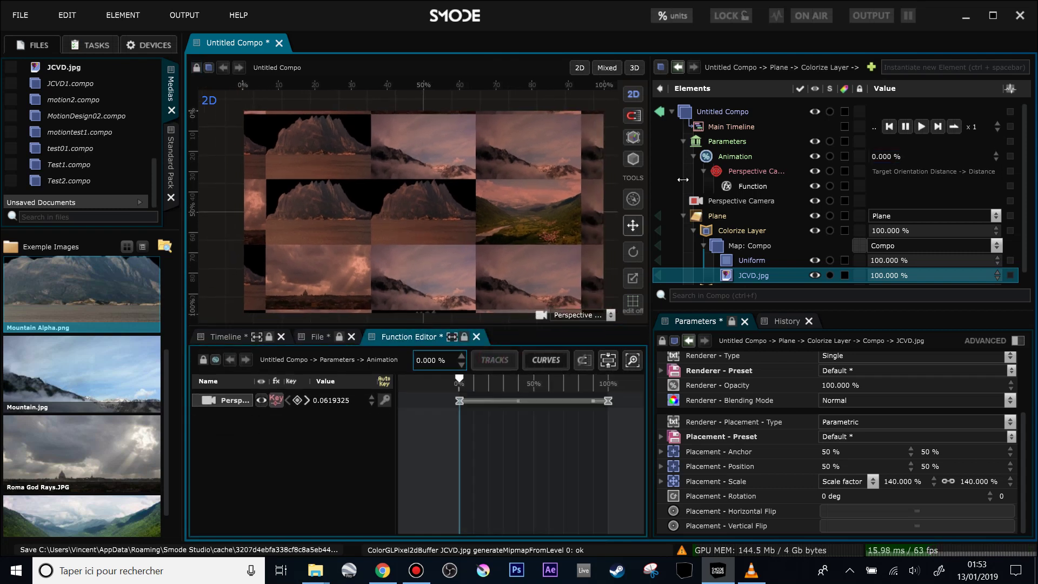
pyautogui.scroll(-1, 699, 248)
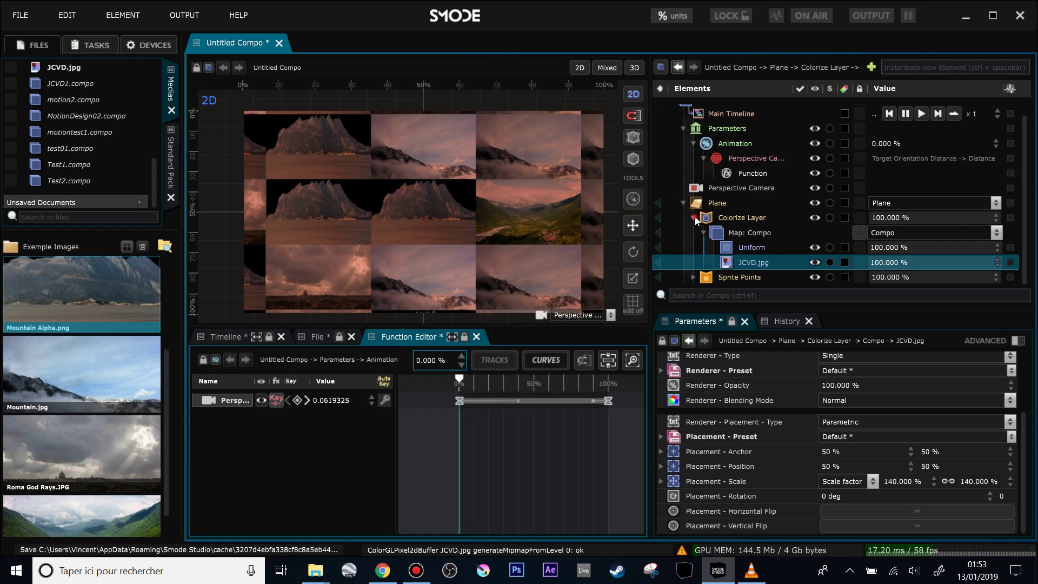
pyautogui.click(695, 218)
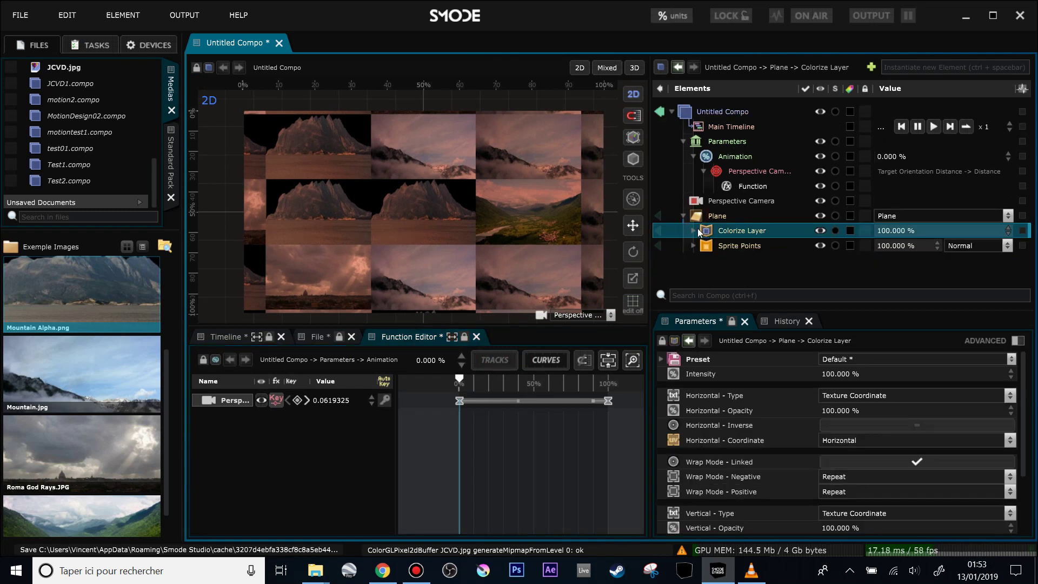
# Keyframe the Colorize Layer intensity from 0 to 100 %, with the end key at 66.909 %.
pyautogui.click(697, 231)
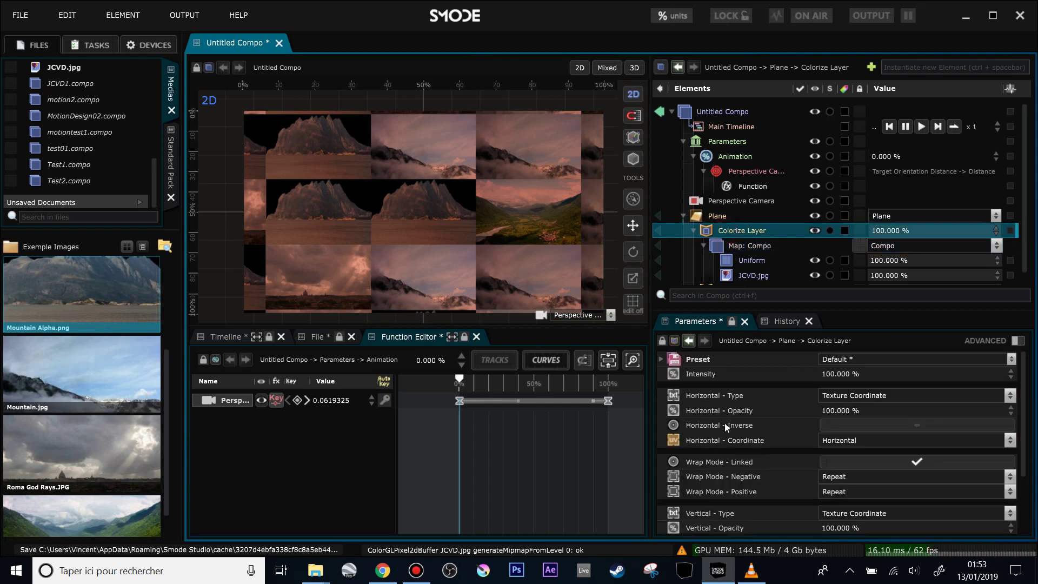
pyautogui.moveTo(894, 237)
pyautogui.mouseDown()
pyautogui.moveTo(866, 237)
pyautogui.moveTo(894, 237)
pyautogui.mouseUp()
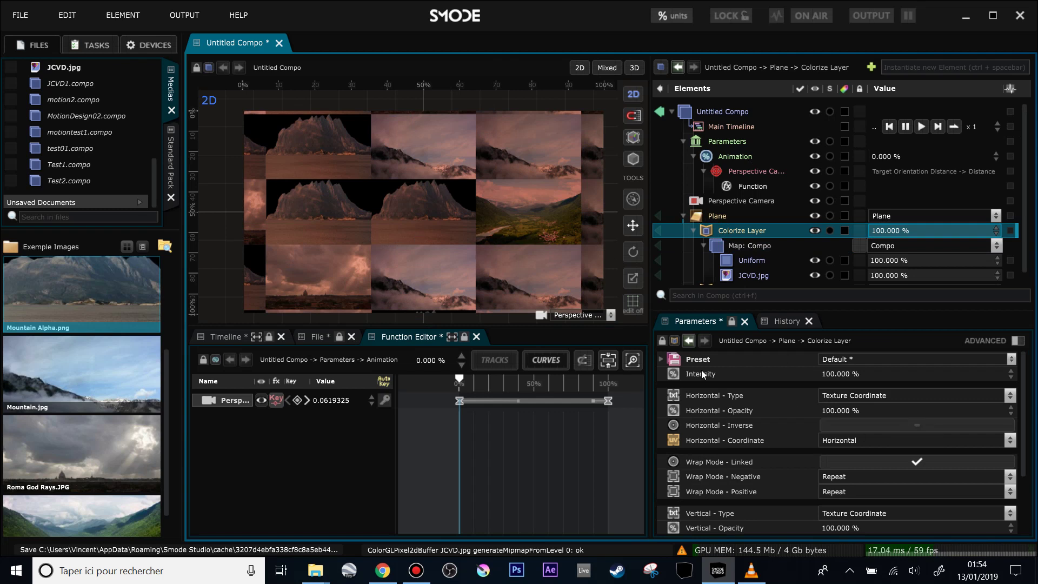
pyautogui.moveTo(699, 374); pyautogui.dragTo(538, 427)
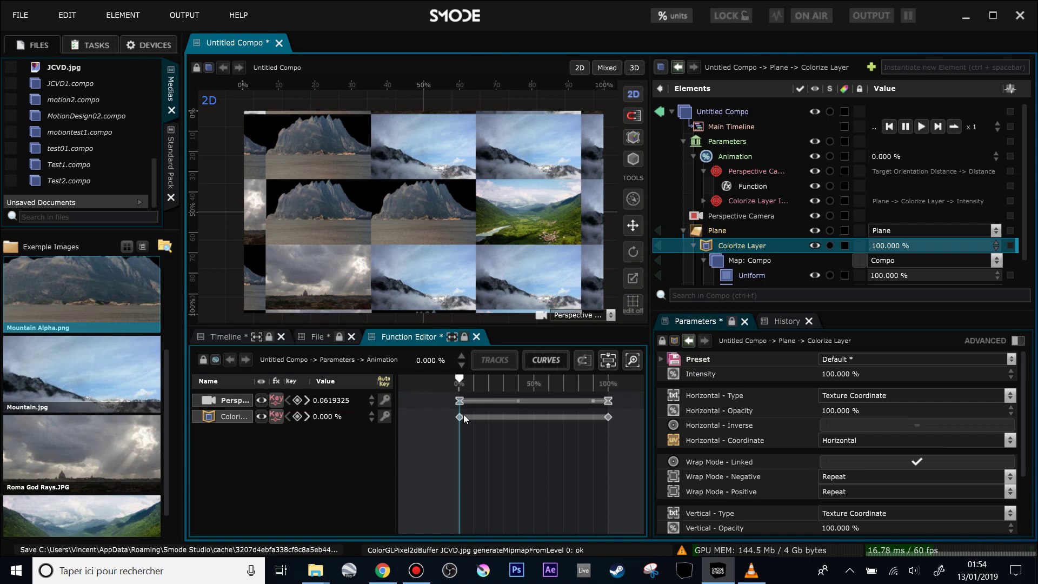
pyautogui.moveTo(459, 416); pyautogui.dragTo(558, 415)
pyautogui.click(608, 417)
pyautogui.moveTo(459, 380); pyautogui.dragTo(608, 380)
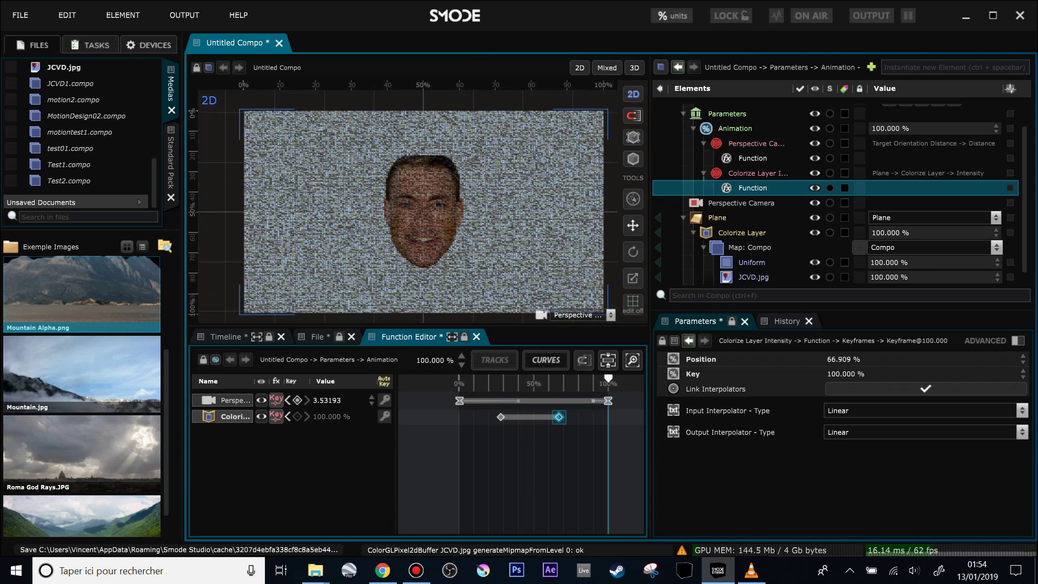
# Raise the JCVD.jpg Placement Scale to 261.8 %.
pyautogui.scroll(-1, 751, 254)
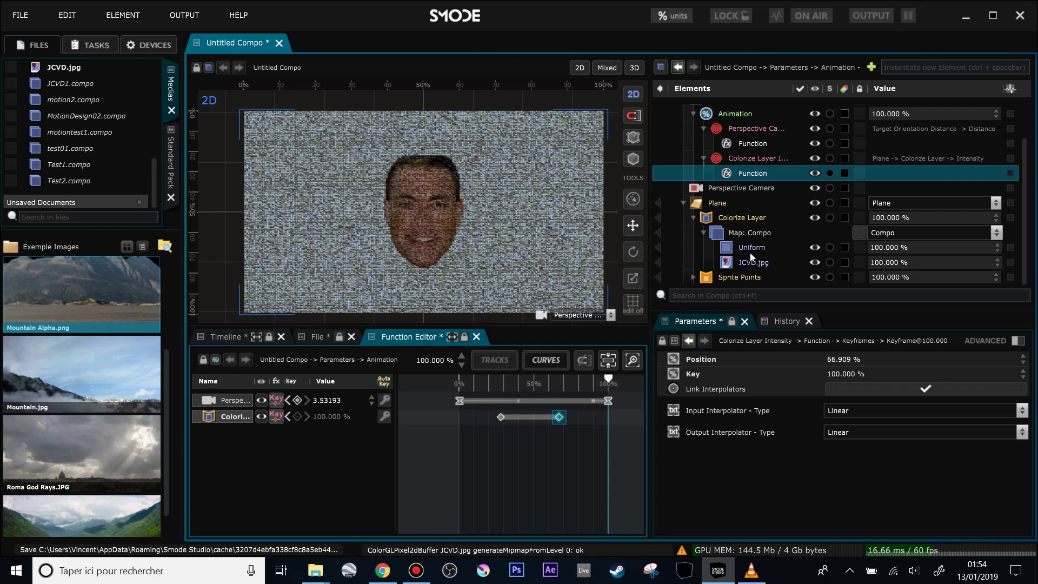
pyautogui.click(753, 262)
pyautogui.scroll(-3, 942, 494)
pyautogui.moveTo(978, 481); pyautogui.dragTo(977, 418)
# Move the starting intensity keyframe to about 15 % and play the fade from the start.
pyautogui.moveTo(609, 379); pyautogui.dragTo(492, 379)
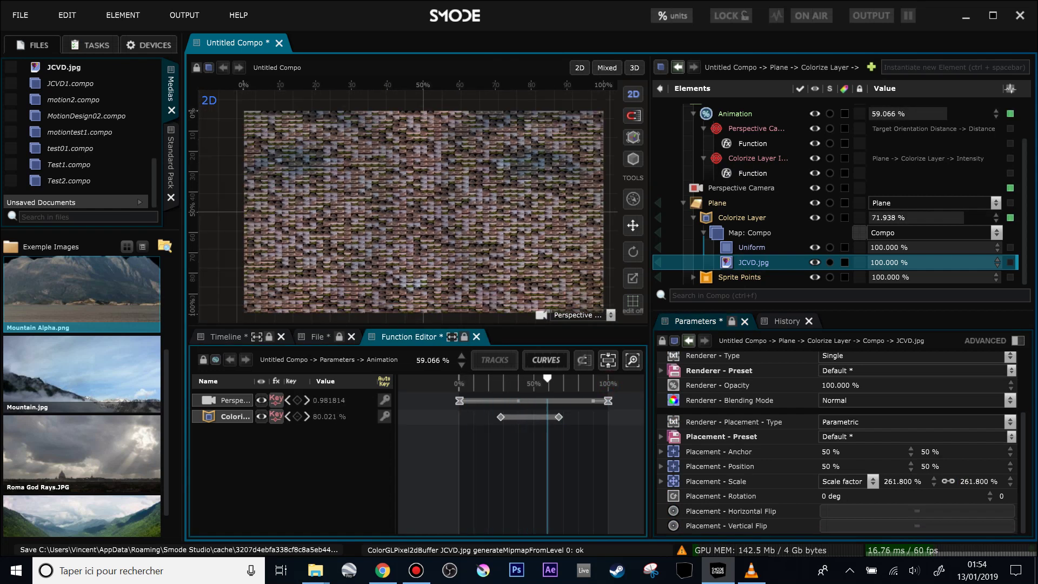
pyautogui.press('space')
pyautogui.click(500, 417)
pyautogui.moveTo(488, 418); pyautogui.dragTo(482, 418)
pyautogui.moveTo(548, 379); pyautogui.dragTo(460, 379)
pyautogui.press('space')
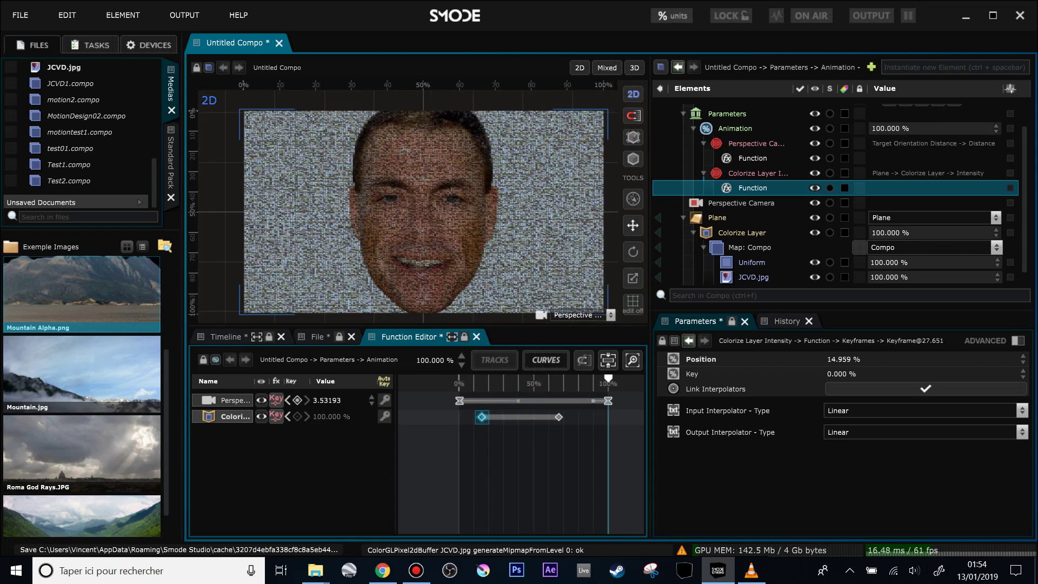
# Collapse Animation and Parameters, then visualize the Map: Compo contents on their own.
pyautogui.click(693, 129)
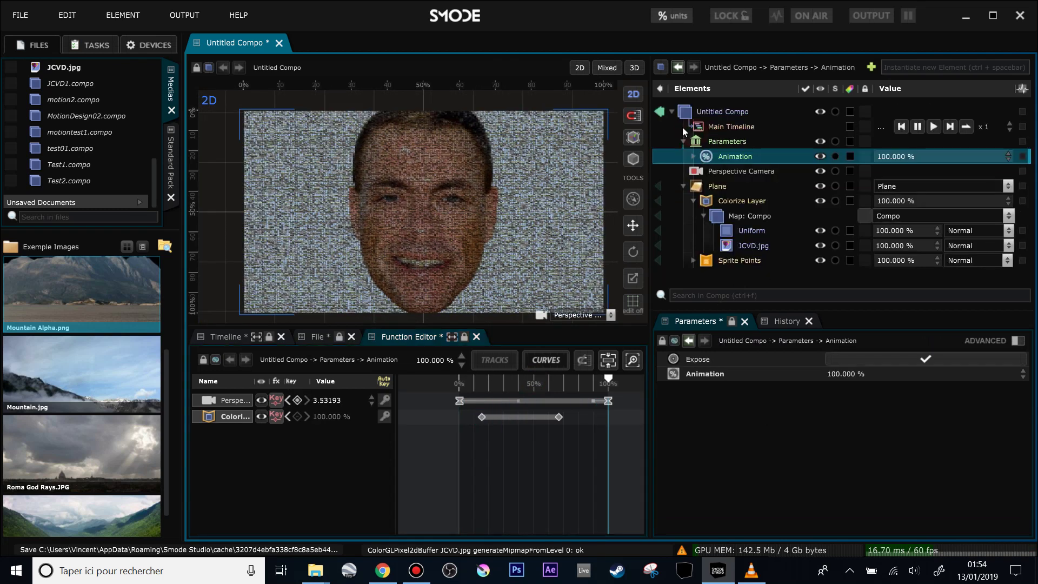
pyautogui.click(685, 142)
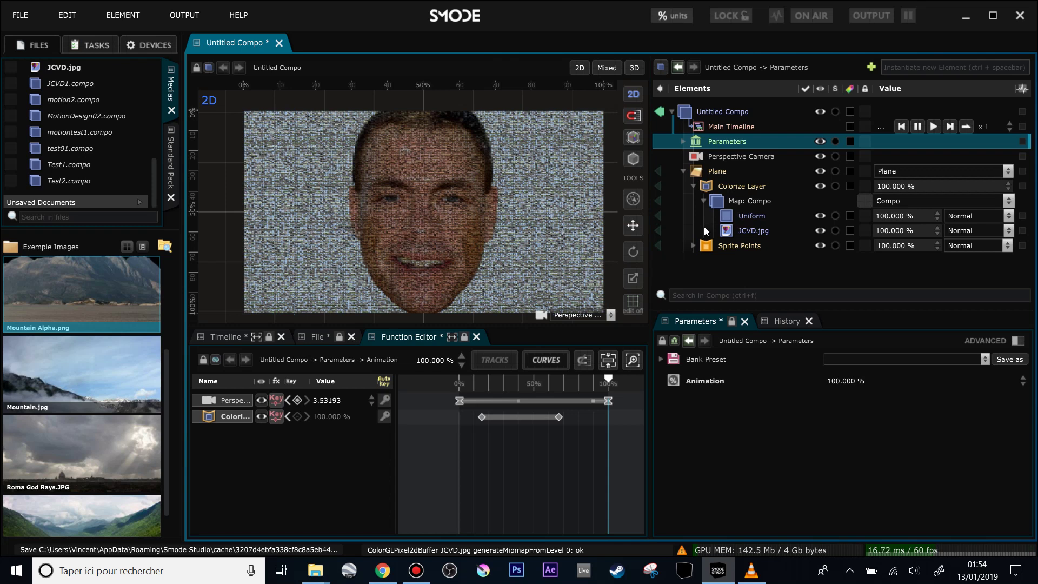
pyautogui.click(731, 233)
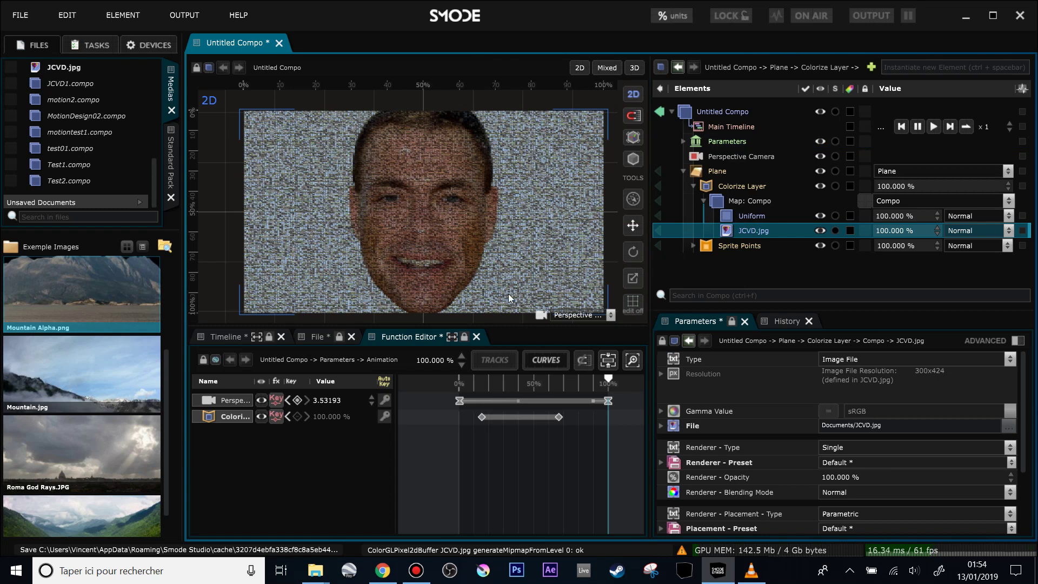
pyautogui.click(737, 201)
pyautogui.rightClick(731, 202)
pyautogui.moveTo(730, 198)
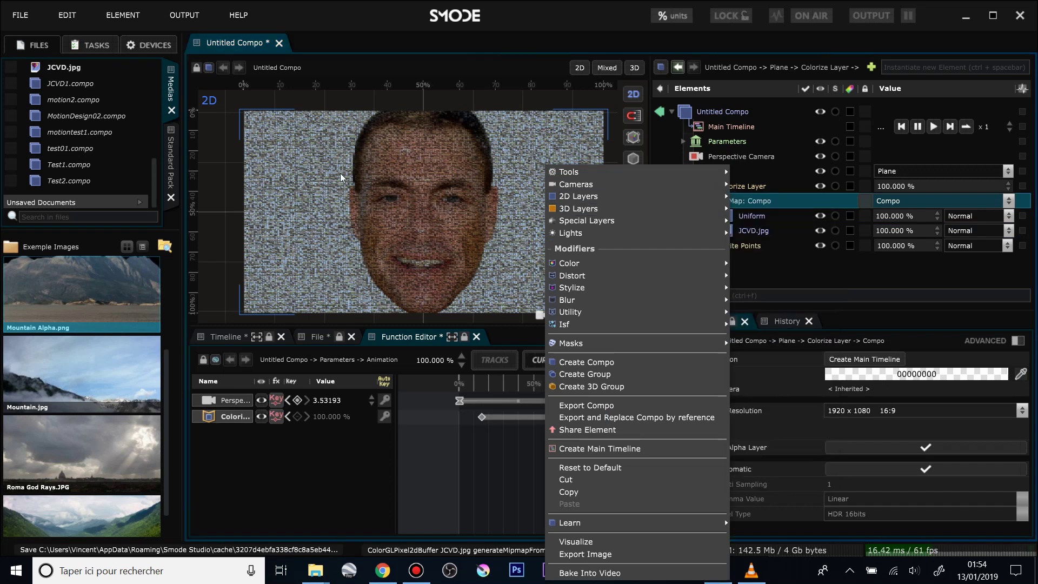
pyautogui.click(751, 202)
pyautogui.rightClick(722, 201)
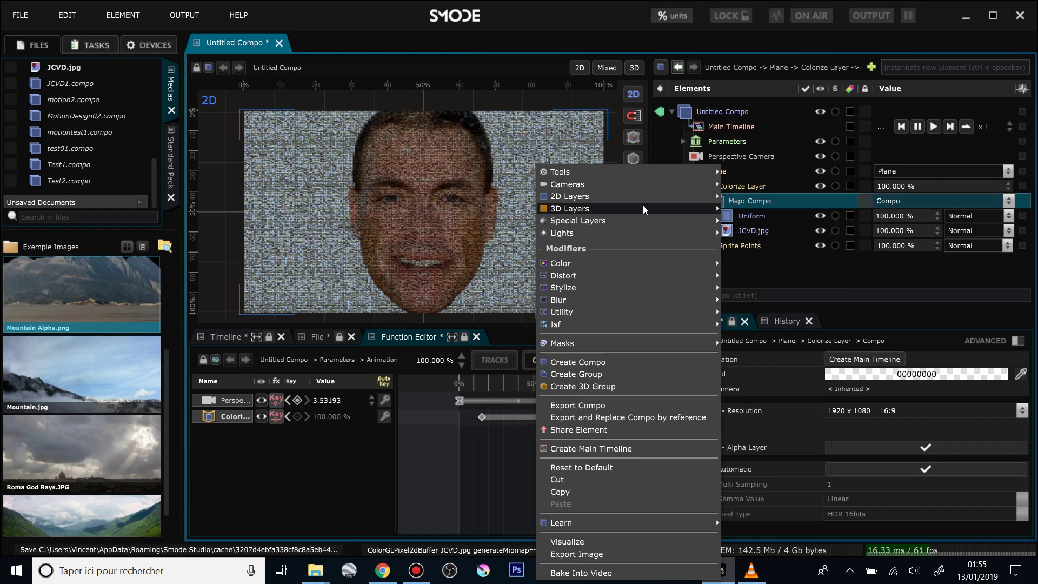
pyautogui.moveTo(586, 263)
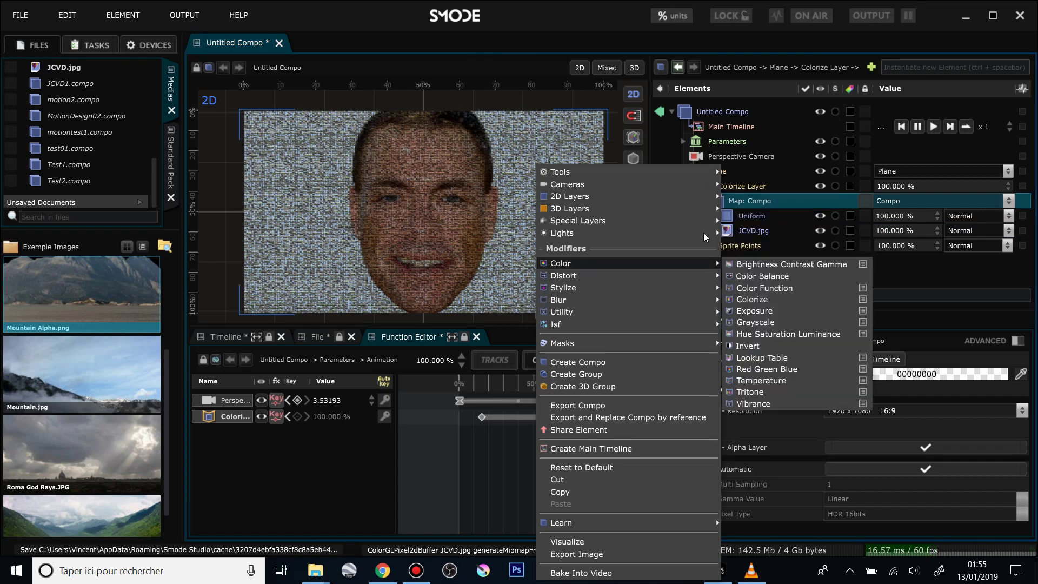
pyautogui.click(730, 203)
pyautogui.click(661, 202)
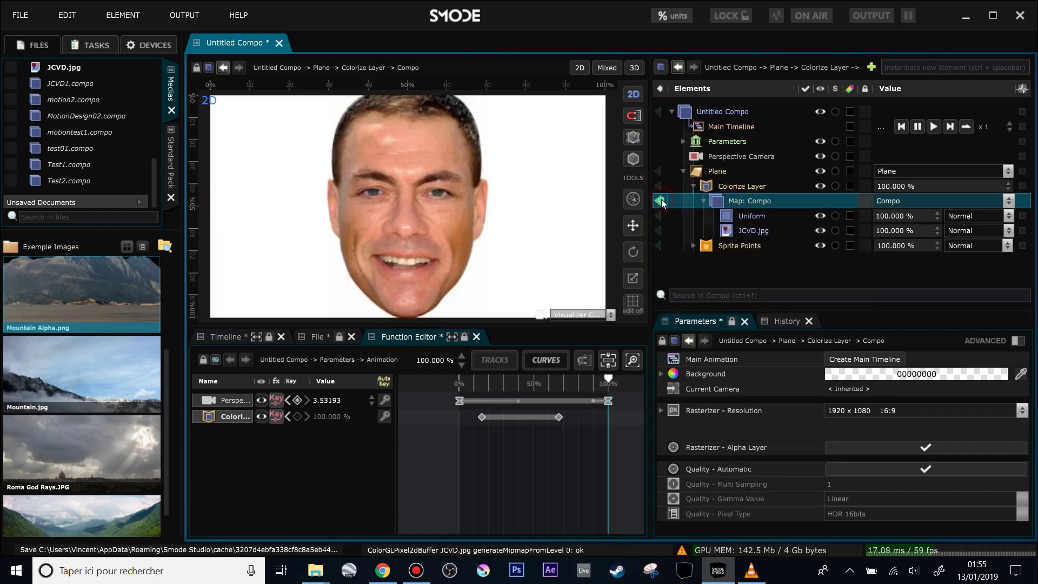
# Add a Chroma Key - White mask to Map: Compo and compare with the full composition.
pyautogui.rightClick(719, 203)
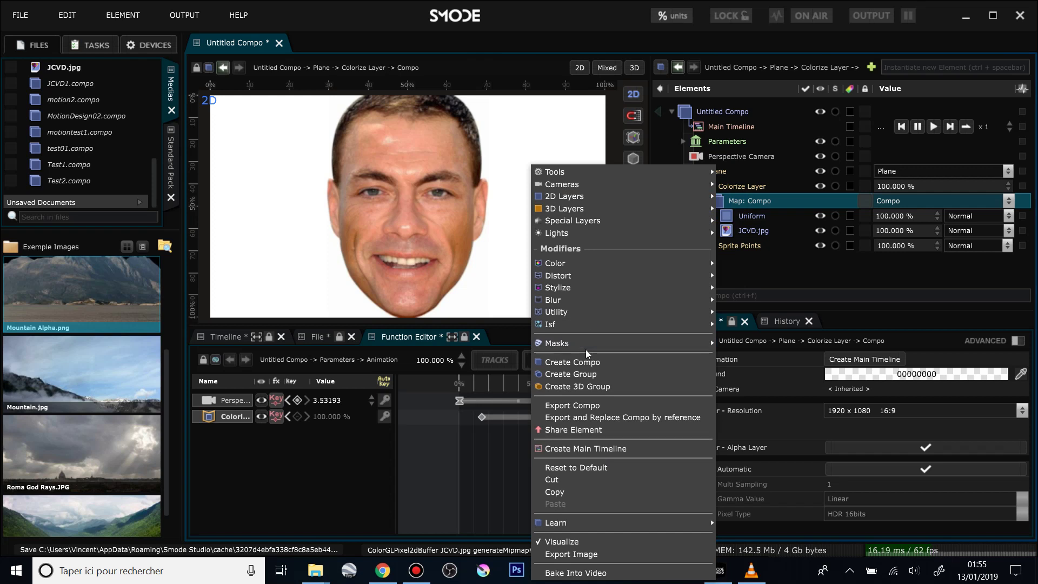
pyautogui.moveTo(711, 346)
pyautogui.moveTo(779, 319)
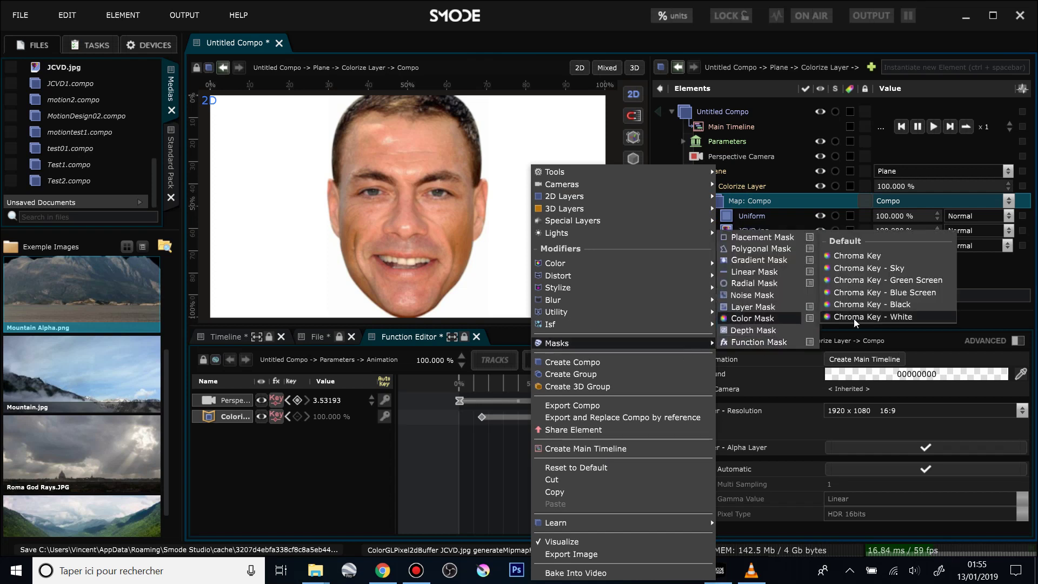
pyautogui.click(858, 319)
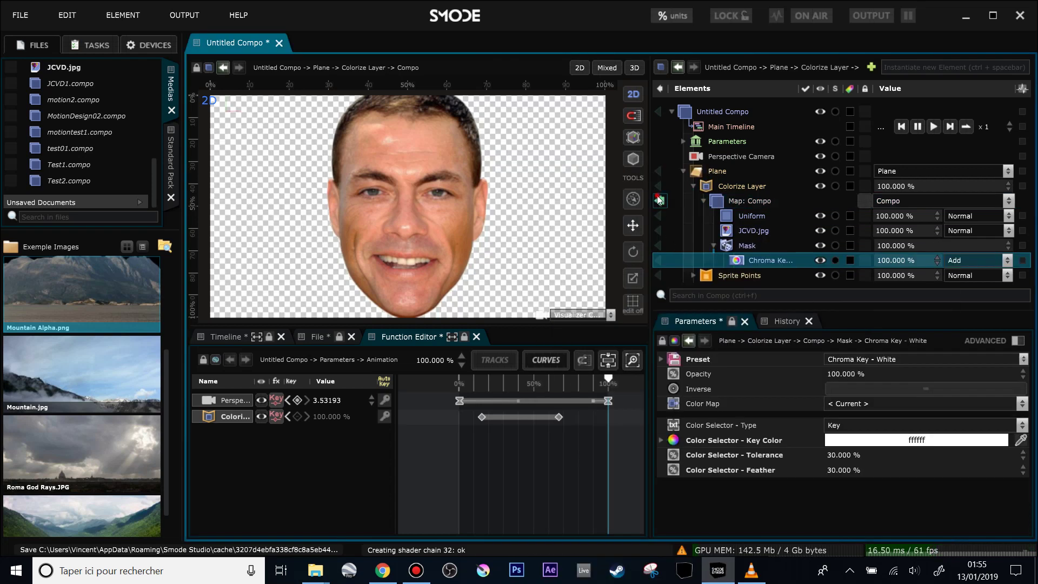
pyautogui.click(659, 200)
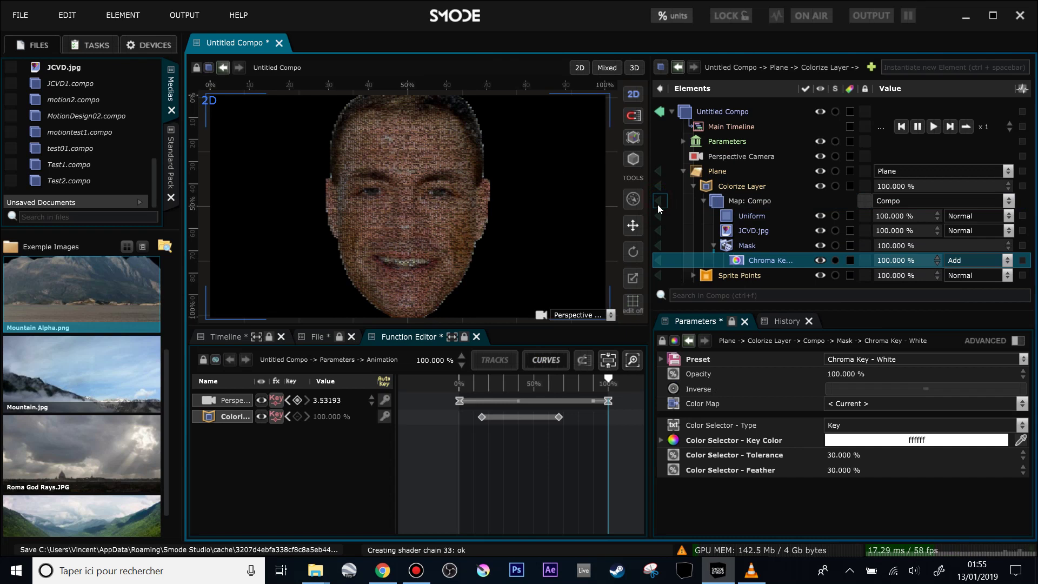
pyautogui.click(658, 201)
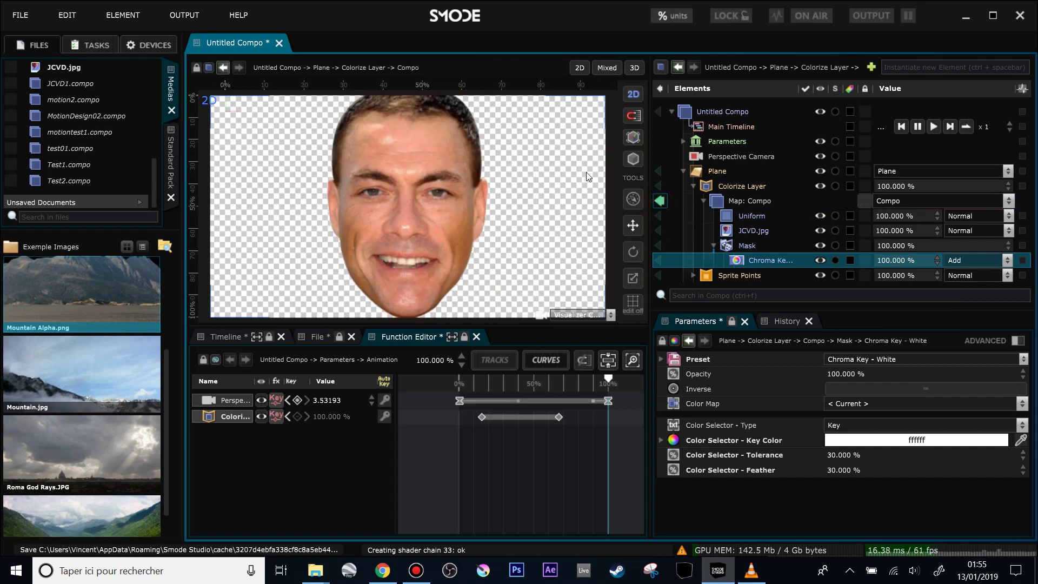
pyautogui.click(660, 201)
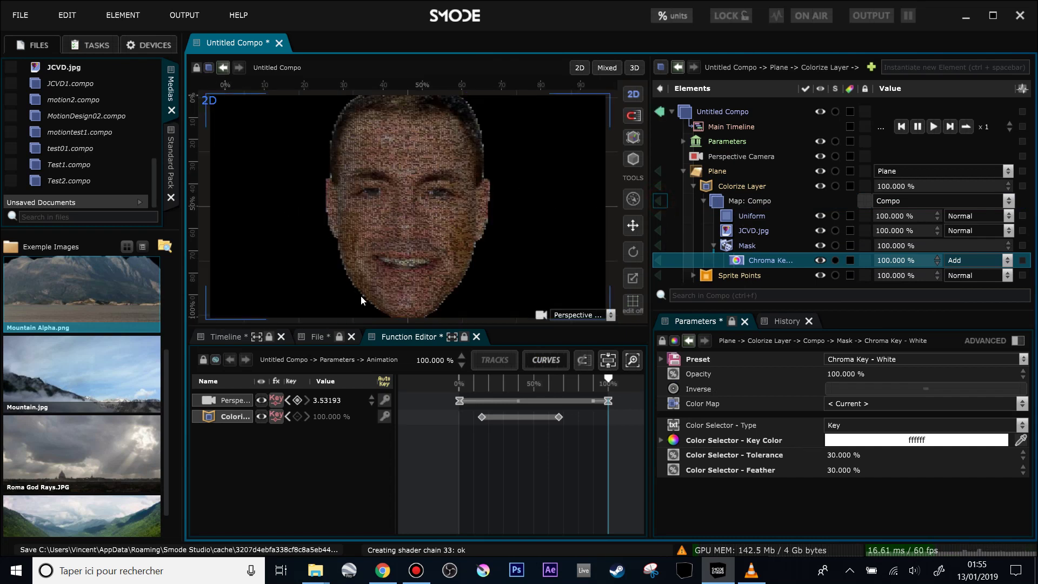
pyautogui.click(729, 202)
# Add an Alpha Choker to Map: Compo with a Choke of −7.76.
pyautogui.rightClick(728, 202)
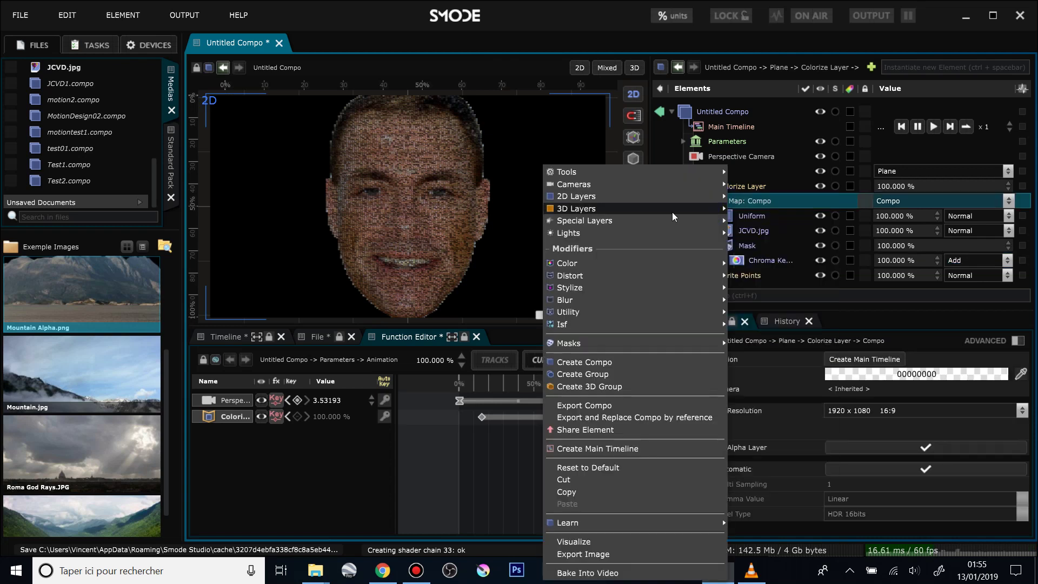
pyautogui.moveTo(605, 298)
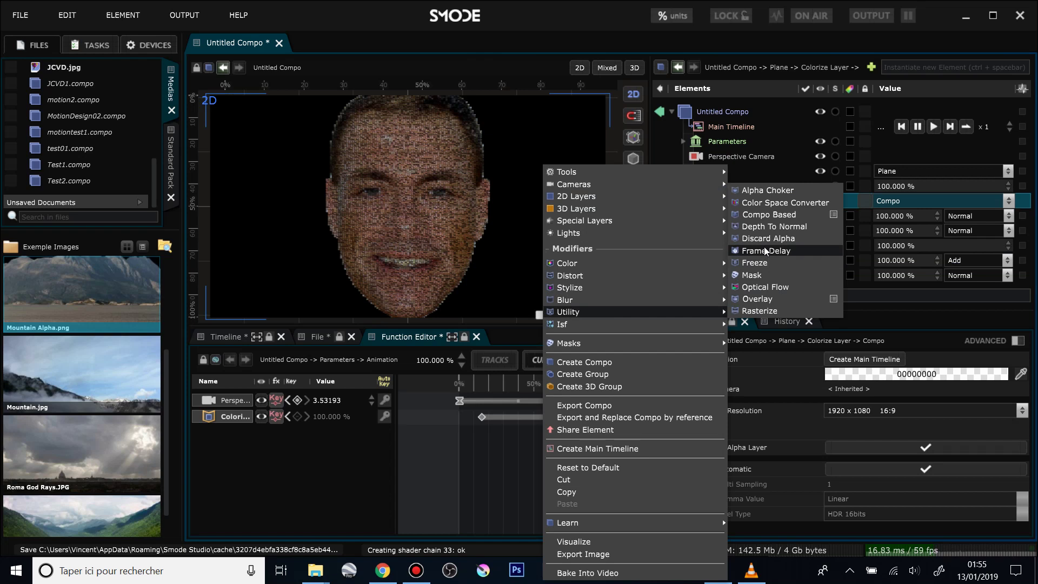
pyautogui.click(767, 194)
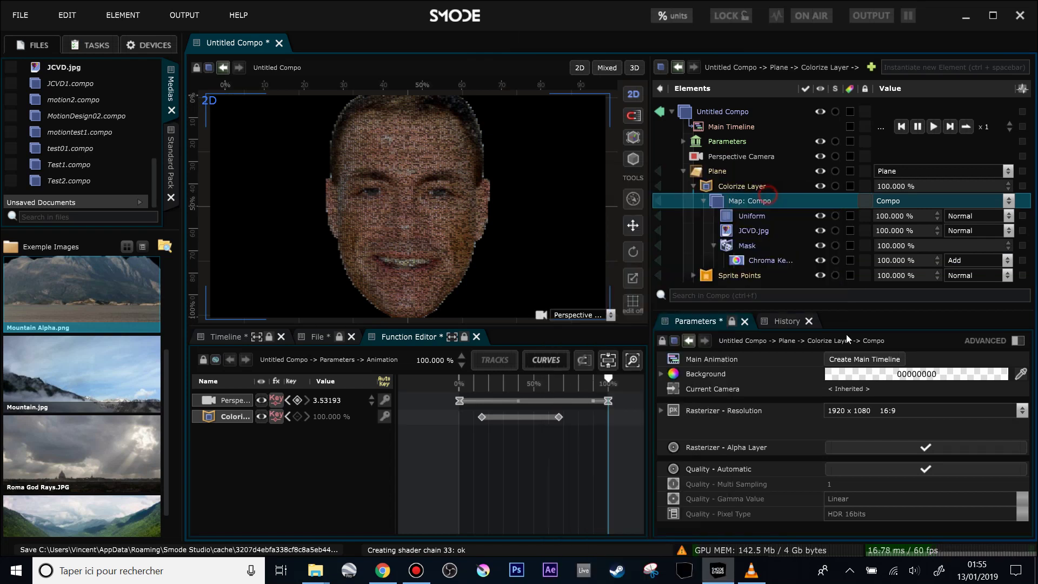
pyautogui.moveTo(832, 376); pyautogui.dragTo(832, 390)
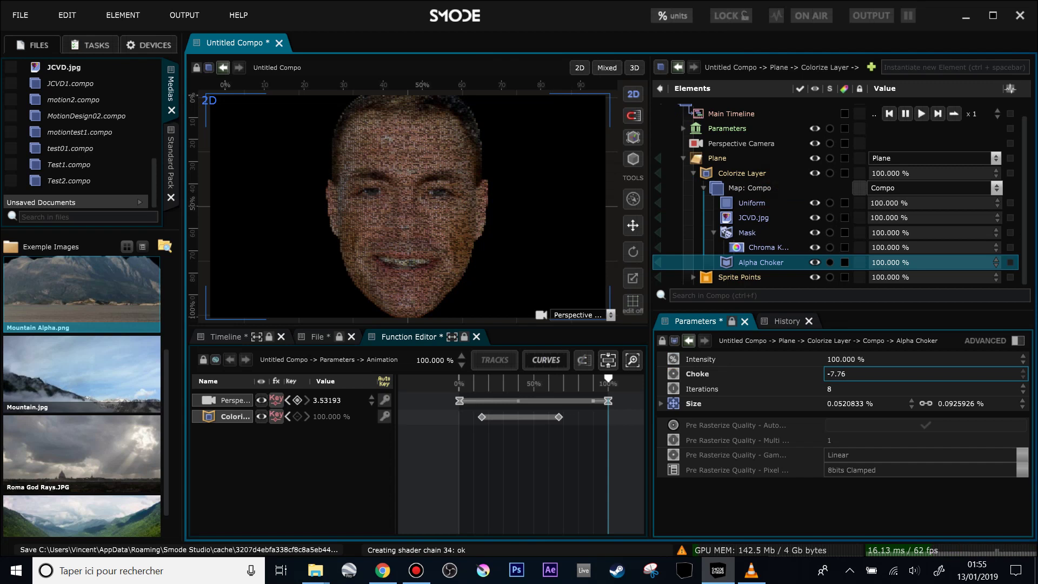
pyautogui.click(711, 233)
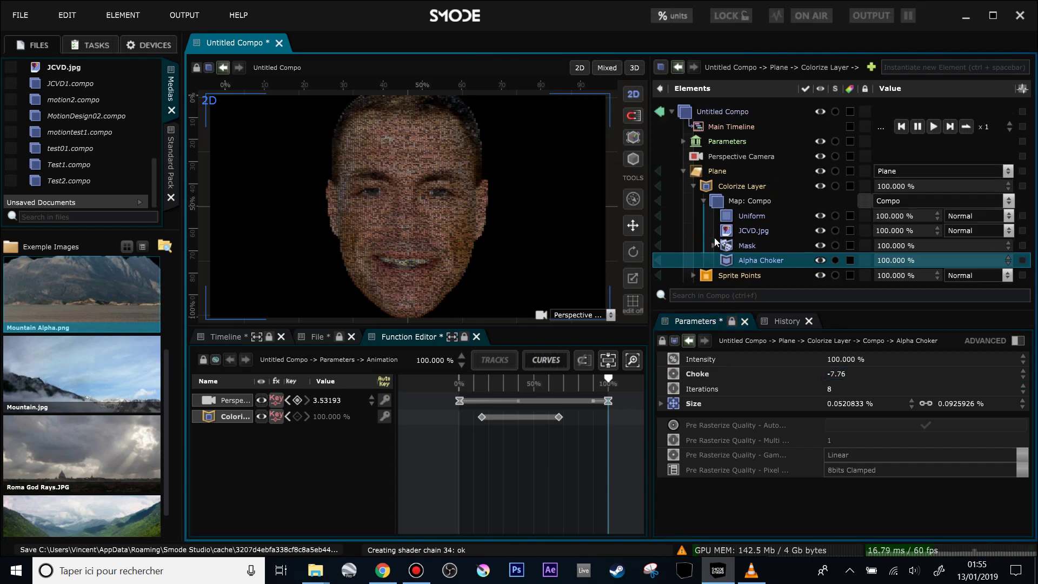
pyautogui.click(659, 202)
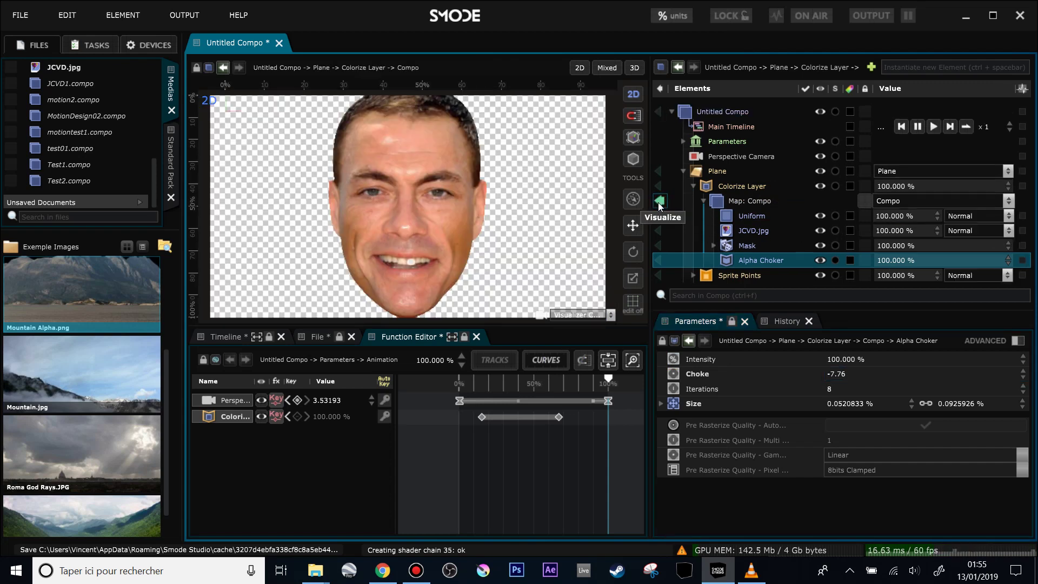
# Move the Mask and Alpha Choker under JCVD.jpg and disable the white Uniform.
pyautogui.click(745, 248)
pyautogui.keyDown('shift'); pyautogui.click(750, 263); pyautogui.keyUp('shift')
pyautogui.moveTo(738, 249); pyautogui.dragTo(740, 233)
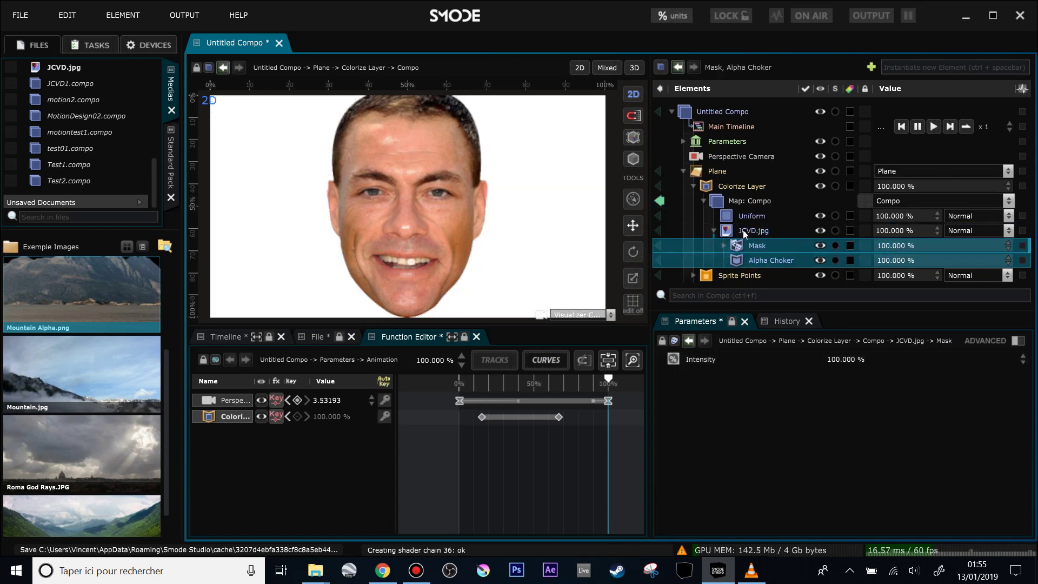
pyautogui.click(745, 214)
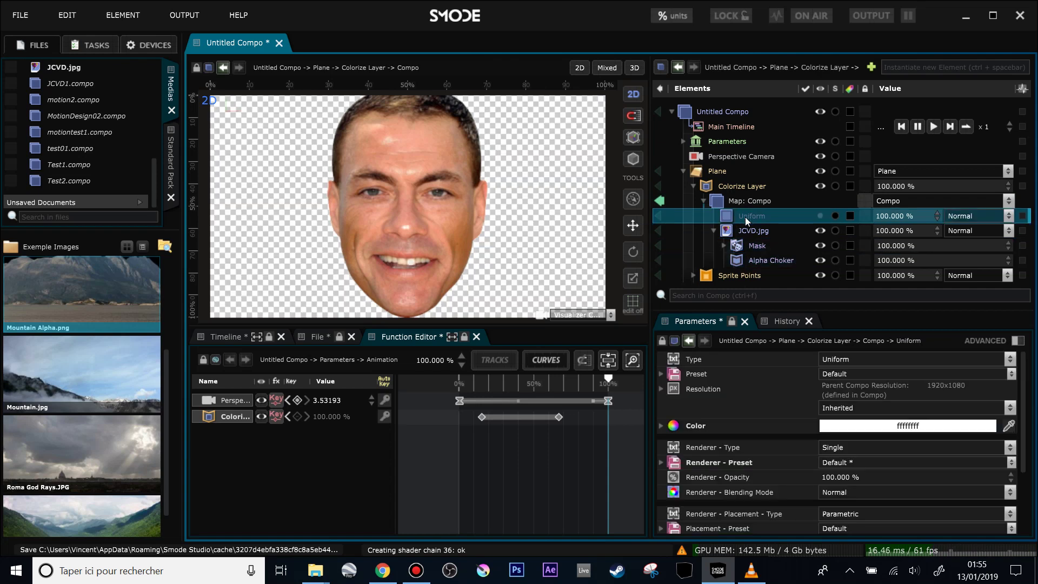
pyautogui.click(714, 231)
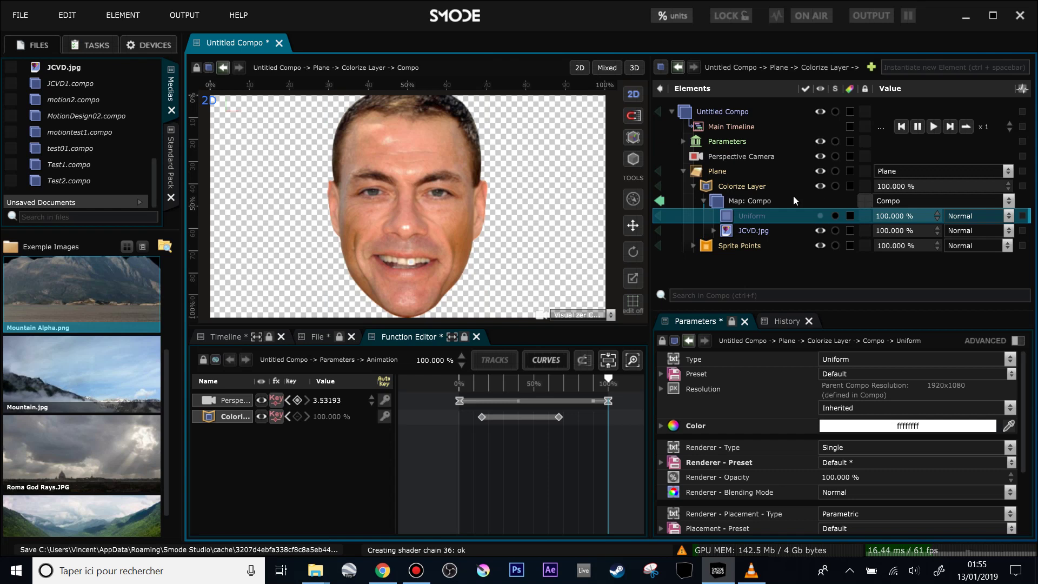
# Add a Video Input layer to Map: Compo and drag it up over the face.
pyautogui.rightClick(728, 202)
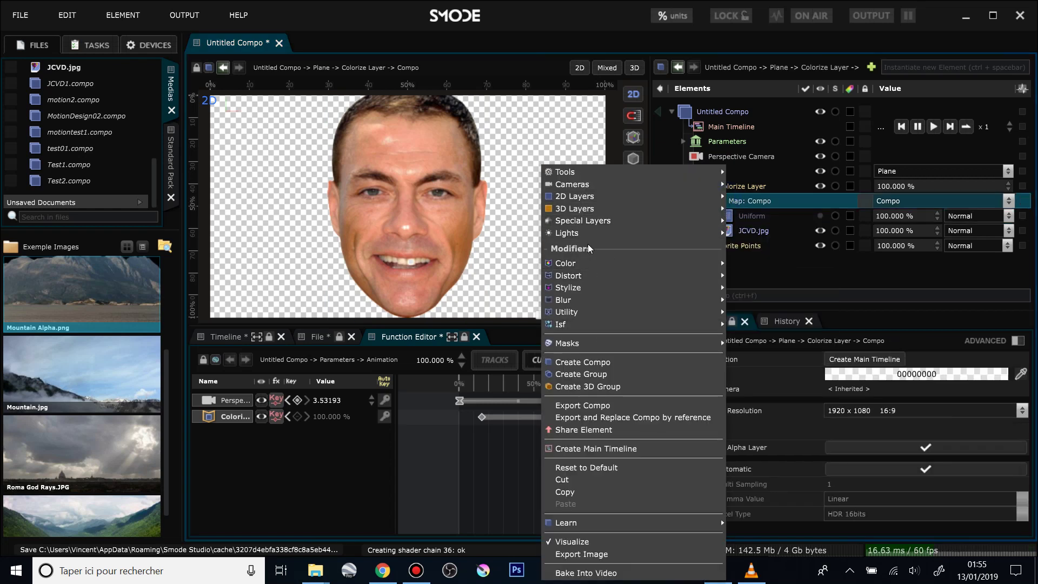
pyautogui.moveTo(583, 194)
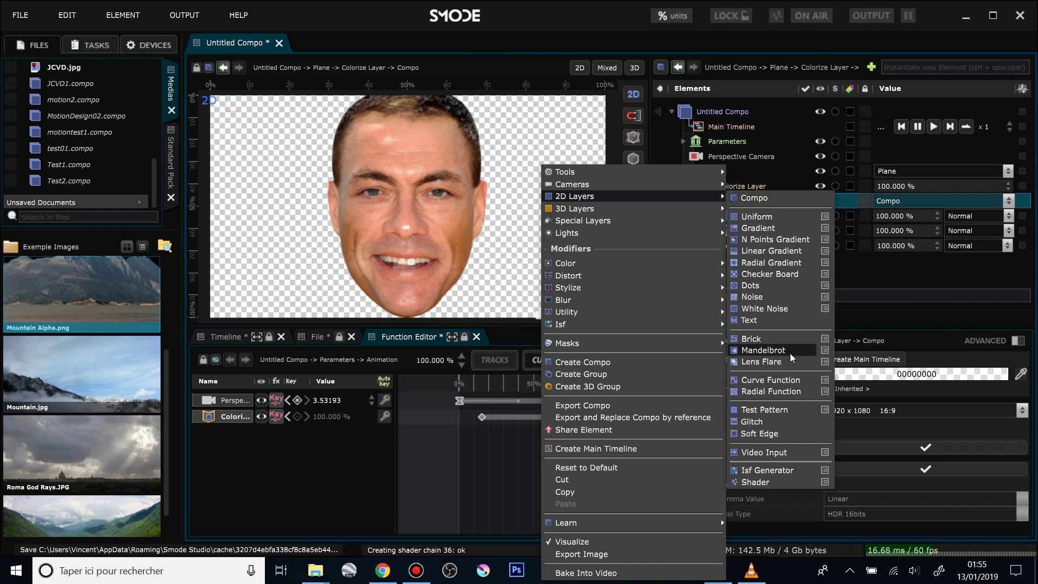
pyautogui.click(781, 453)
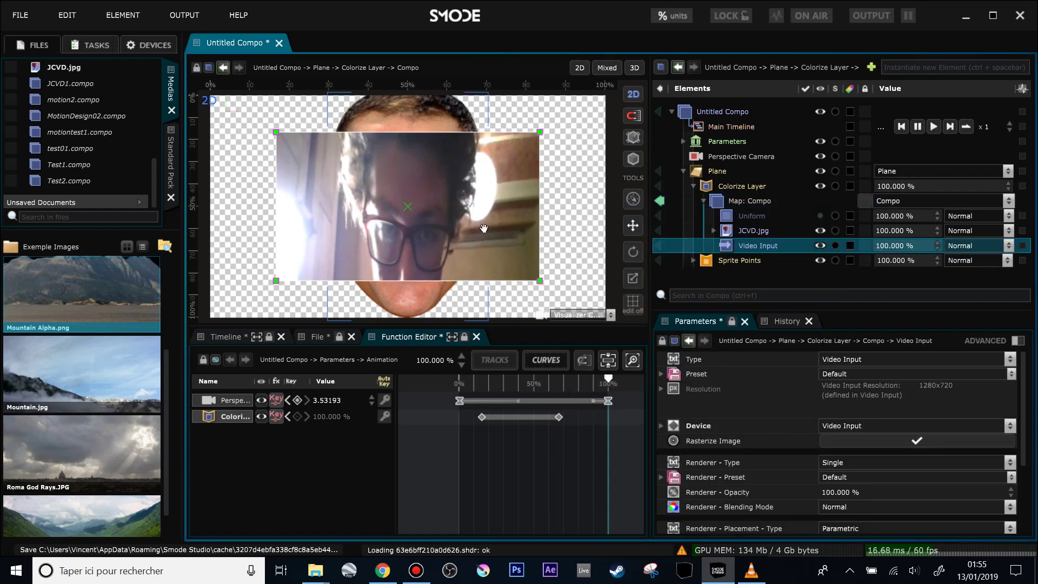
pyautogui.moveTo(482, 236); pyautogui.dragTo(479, 171)
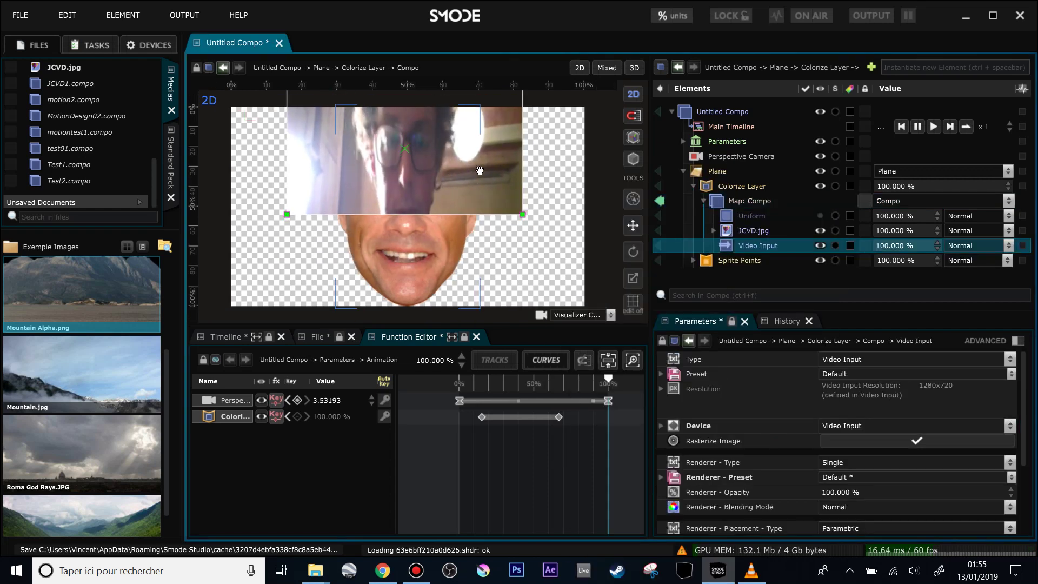
pyautogui.scroll(-1, 465, 136)
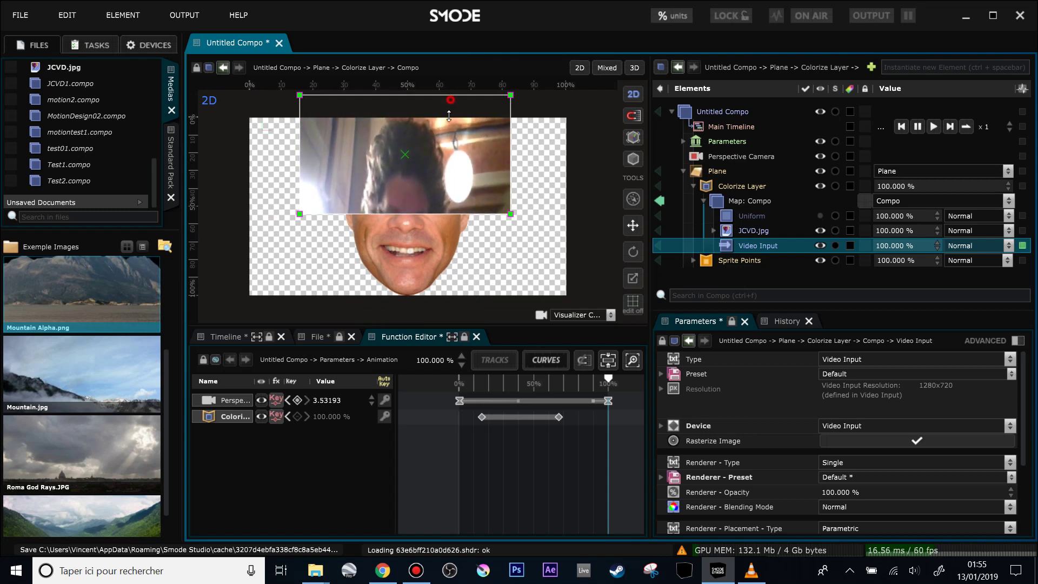
# Move the webcam feed up and left over the upper face, comparing it against JCVD.jpg.
pyautogui.moveTo(505, 206); pyautogui.dragTo(614, 205)
pyautogui.moveTo(483, 154); pyautogui.dragTo(437, 155)
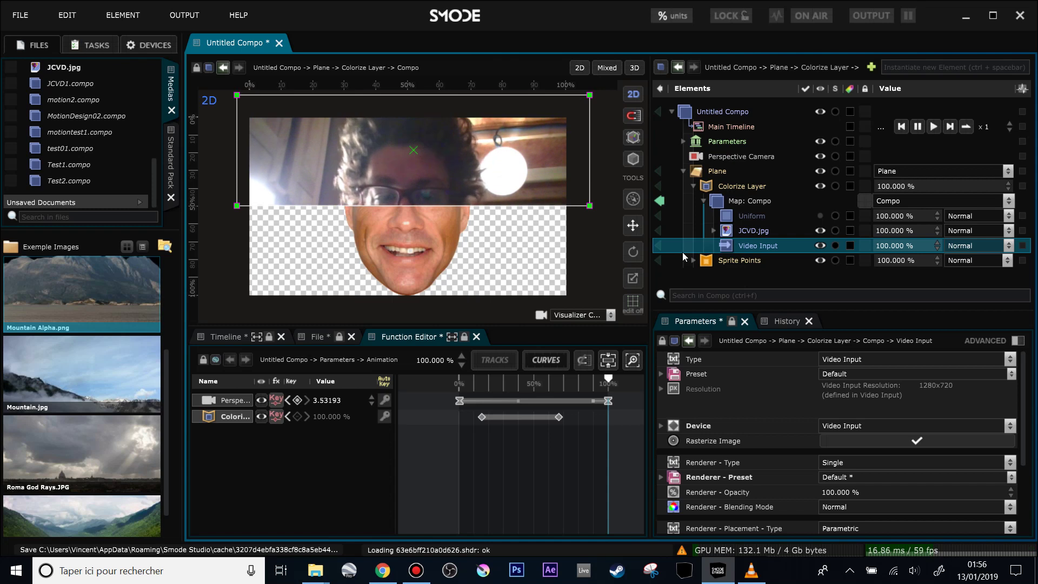
pyautogui.click(748, 233)
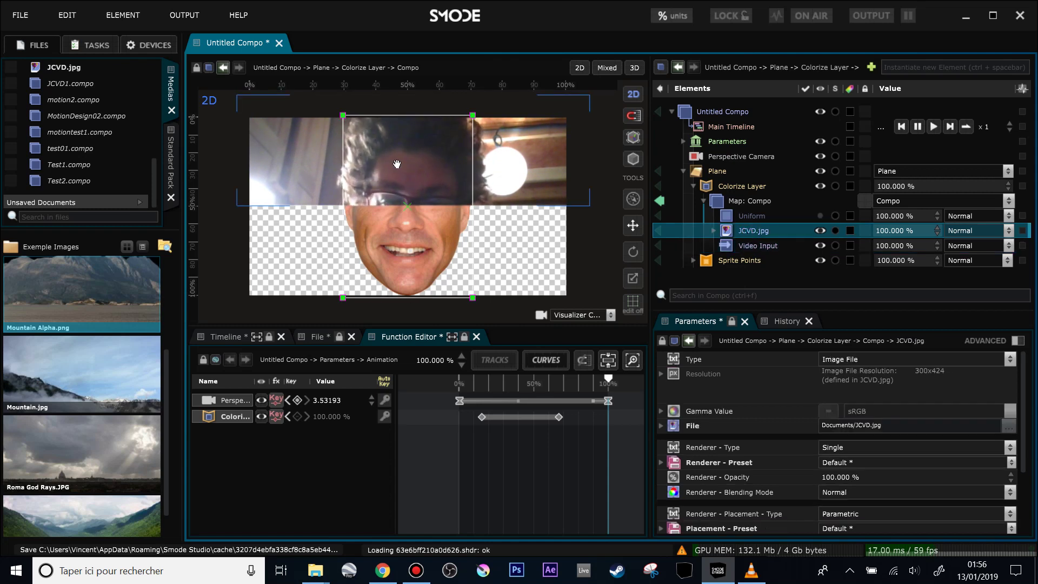
pyautogui.click(751, 246)
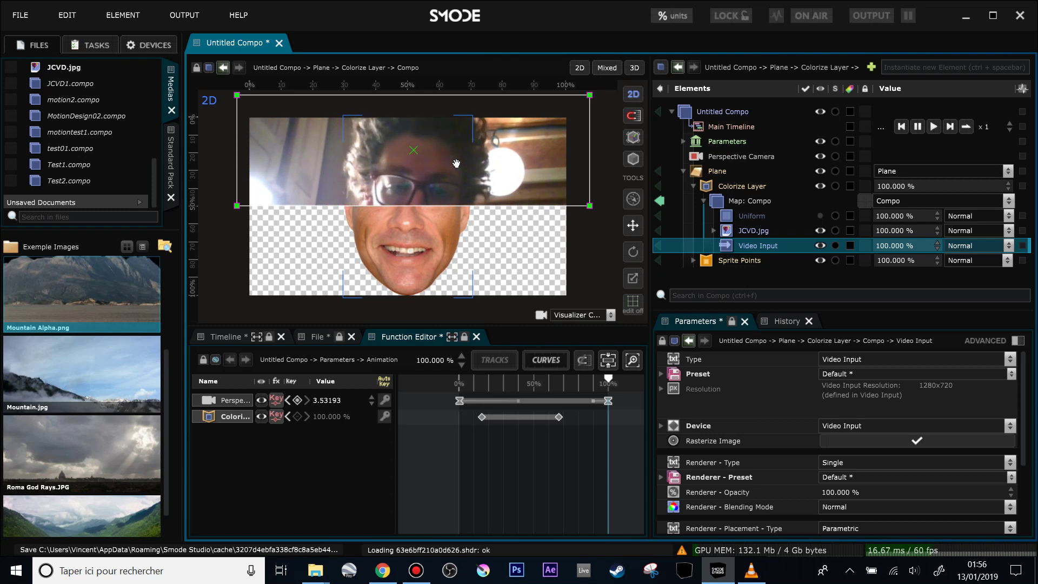
pyautogui.click(740, 235)
pyautogui.click(738, 249)
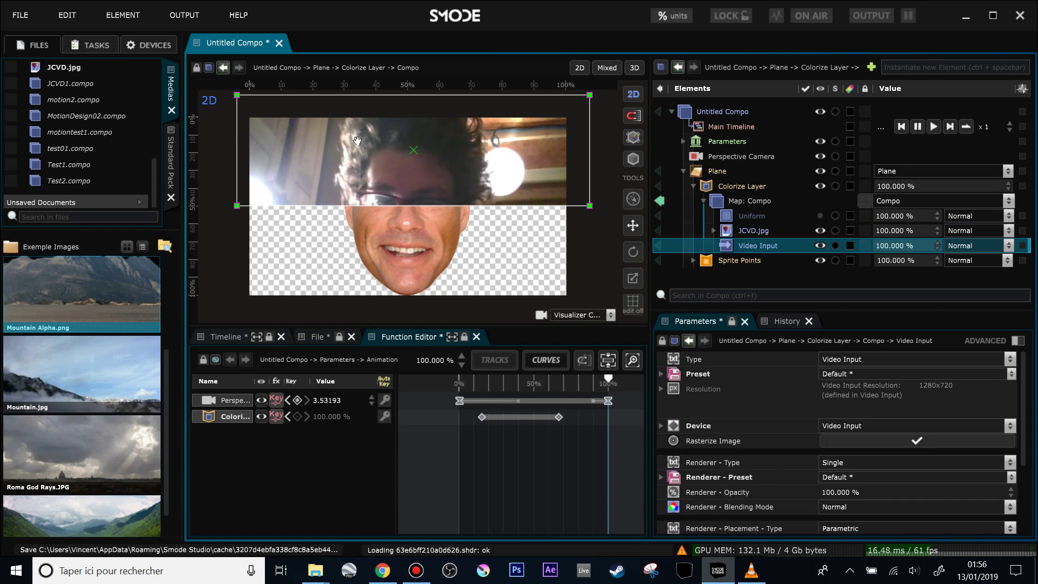
# Wrap JCVD.jpg and the Video Input each in their own compo.
pyautogui.click(731, 232)
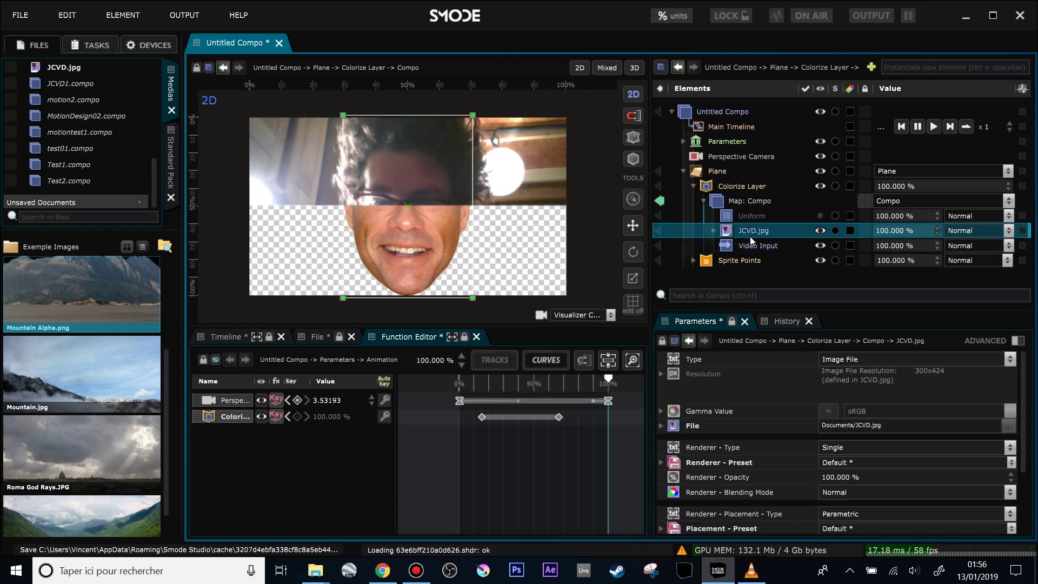
pyautogui.hotkey('ctrl', 'g')
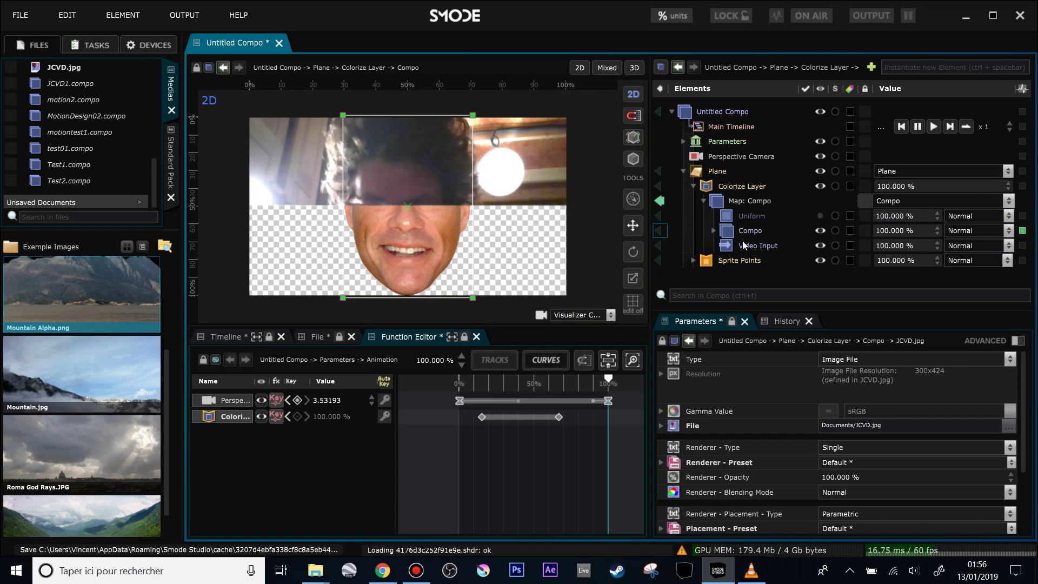
pyautogui.click(743, 247)
pyautogui.hotkey('ctrl', 'g')
pyautogui.click(748, 244)
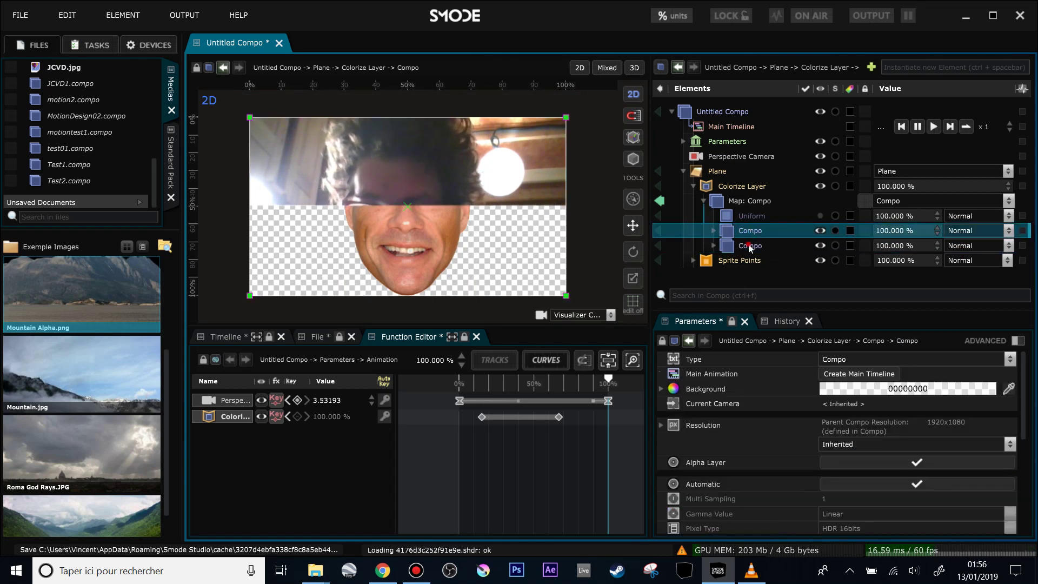
pyautogui.click(735, 229)
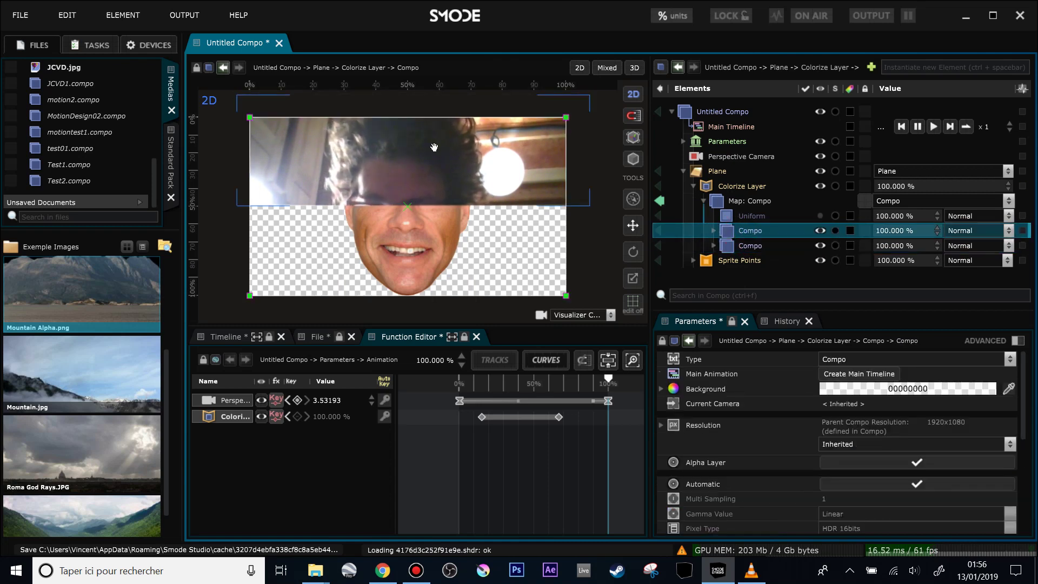
pyautogui.click(714, 246)
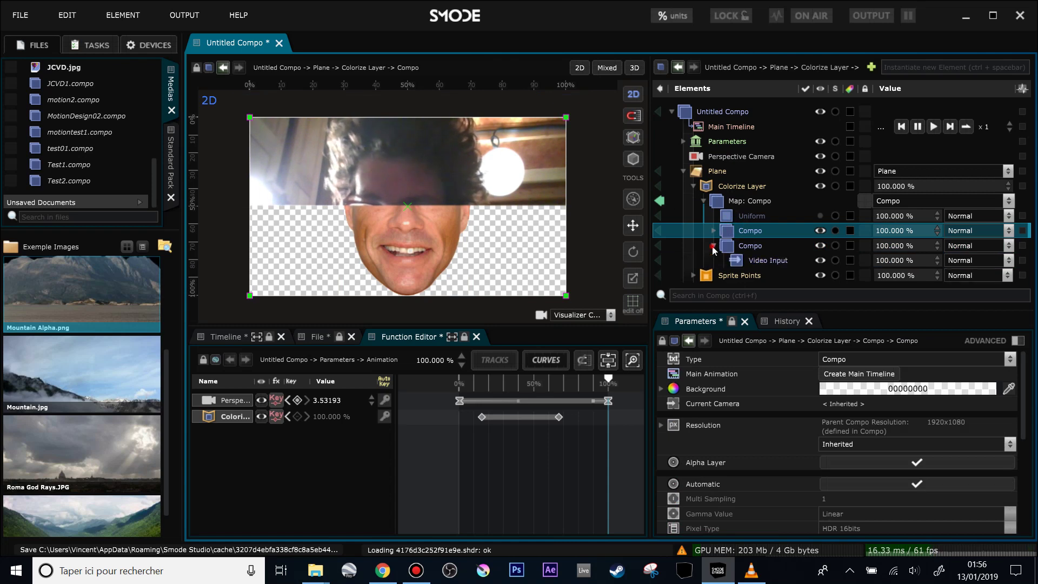
# Rename the JCVD compo to JC and the webcam compo to ME.
pyautogui.click(756, 231)
pyautogui.write('JD')
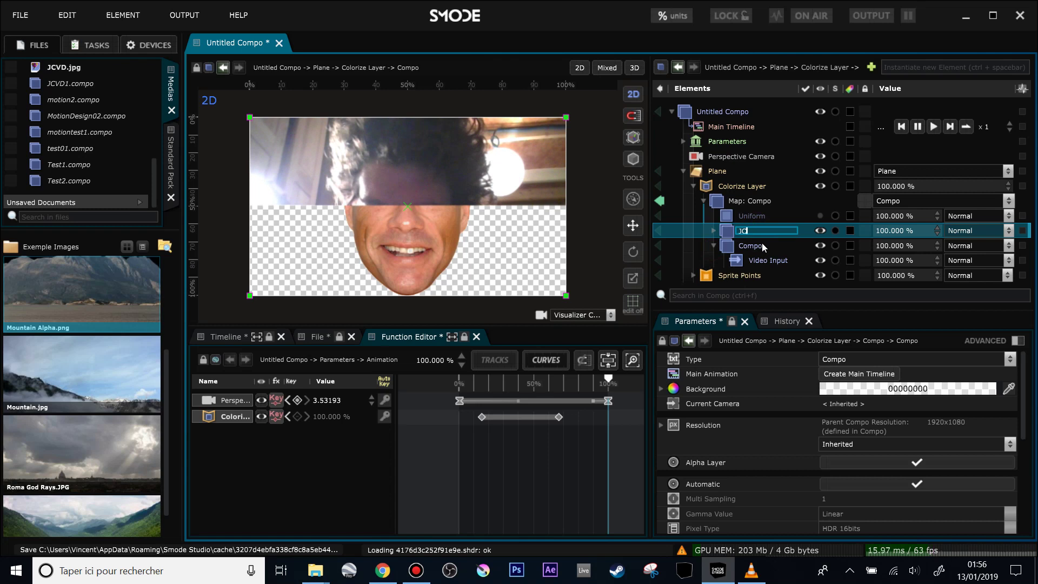
pyautogui.doubleClick(763, 245)
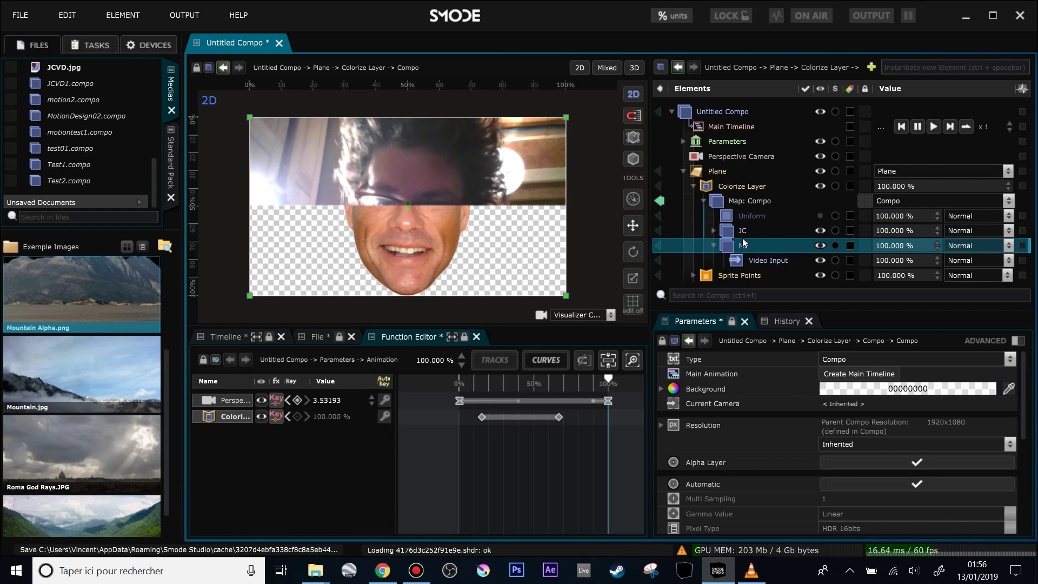
pyautogui.click(734, 230)
pyautogui.click(714, 233)
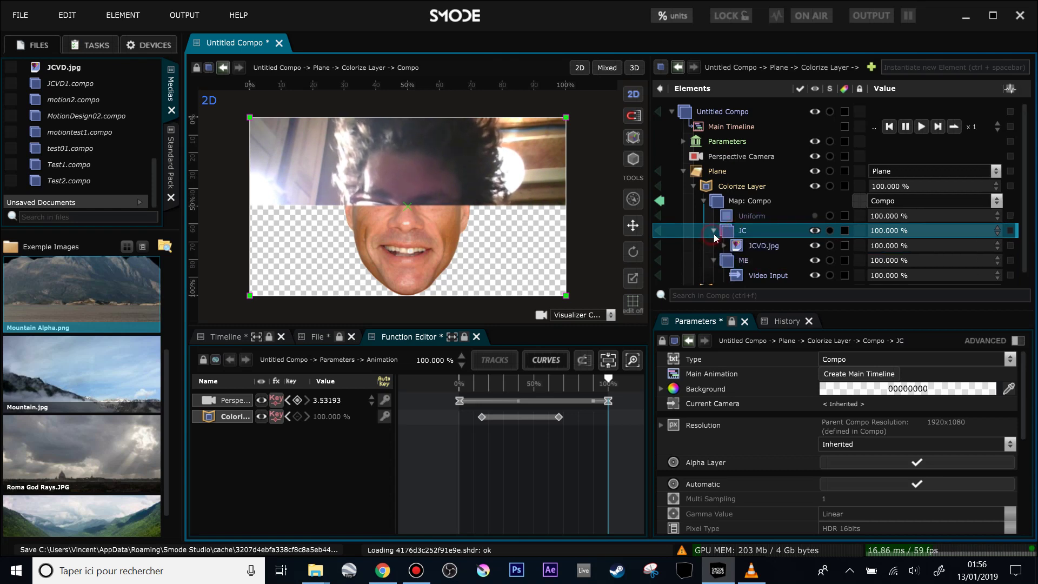
# Share the JC compo, leaving a [[JC]] reference inside the colour map.
pyautogui.rightClick(740, 234)
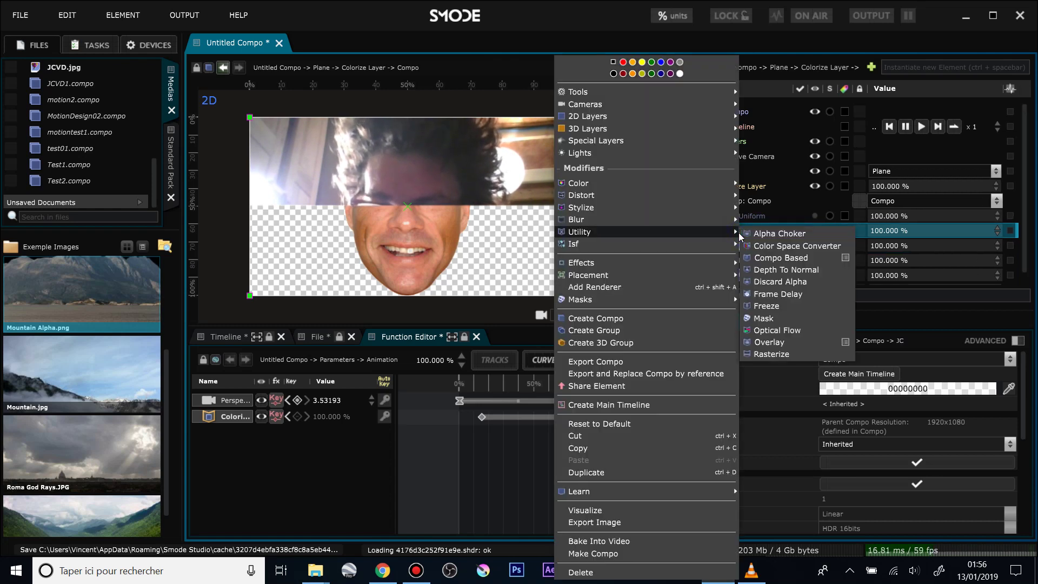
pyautogui.click(630, 391)
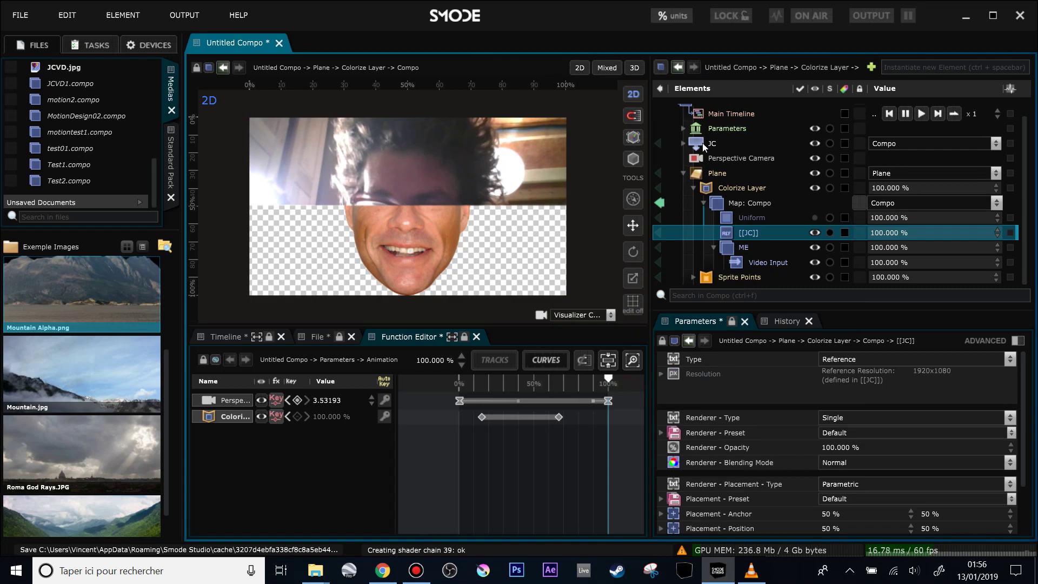
pyautogui.click(698, 144)
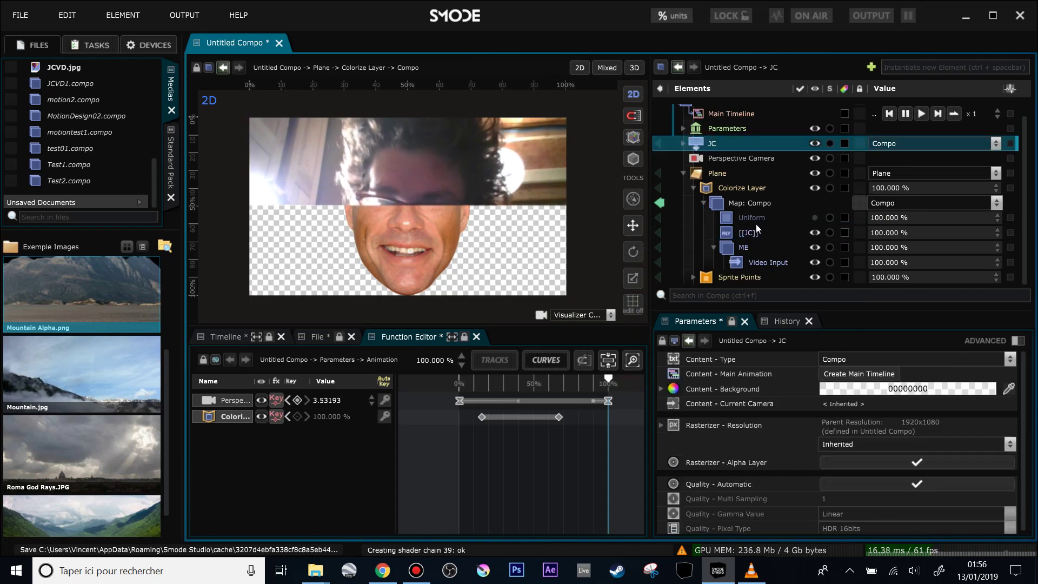
# Test-move the [[JC]] reference, undo it, and visualize JC and Map: Compo.
pyautogui.click(729, 238)
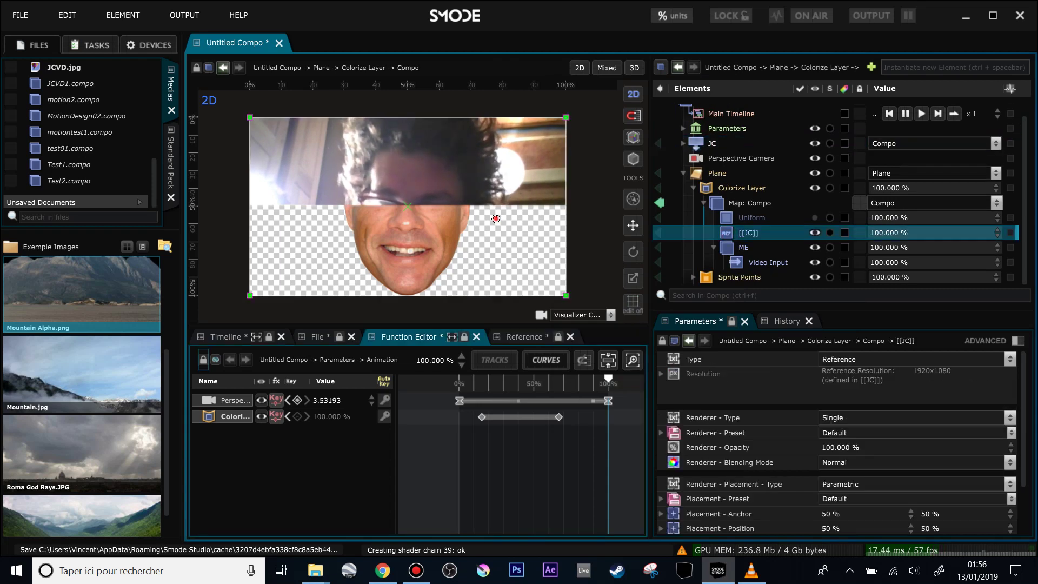
pyautogui.moveTo(496, 218)
pyautogui.mouseDown()
pyautogui.moveTo(540, 216)
pyautogui.moveTo(443, 254)
pyautogui.moveTo(519, 216)
pyautogui.moveTo(505, 235)
pyautogui.mouseUp()
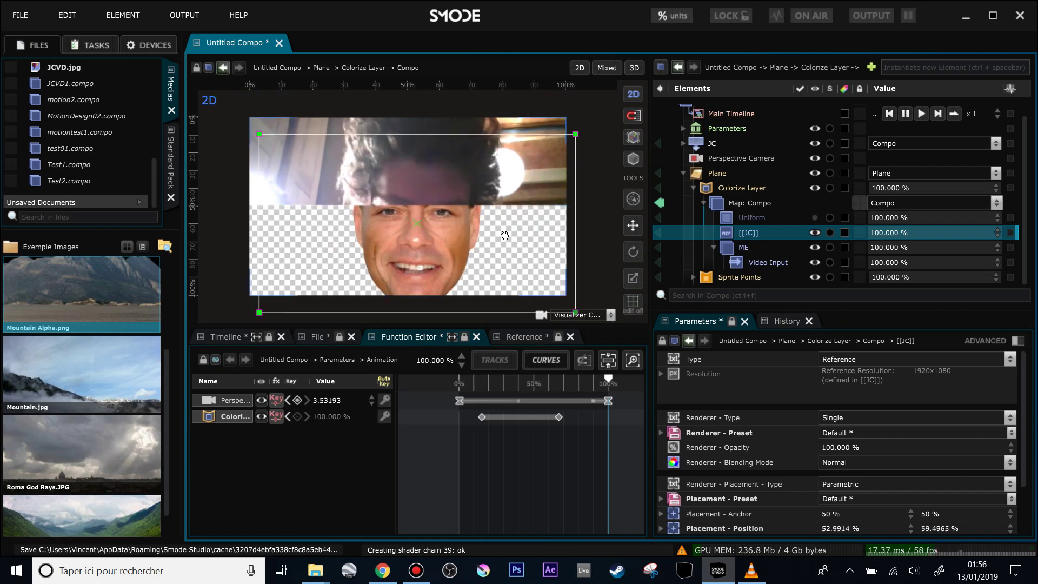
pyautogui.hotkey('ctrl', 'z')
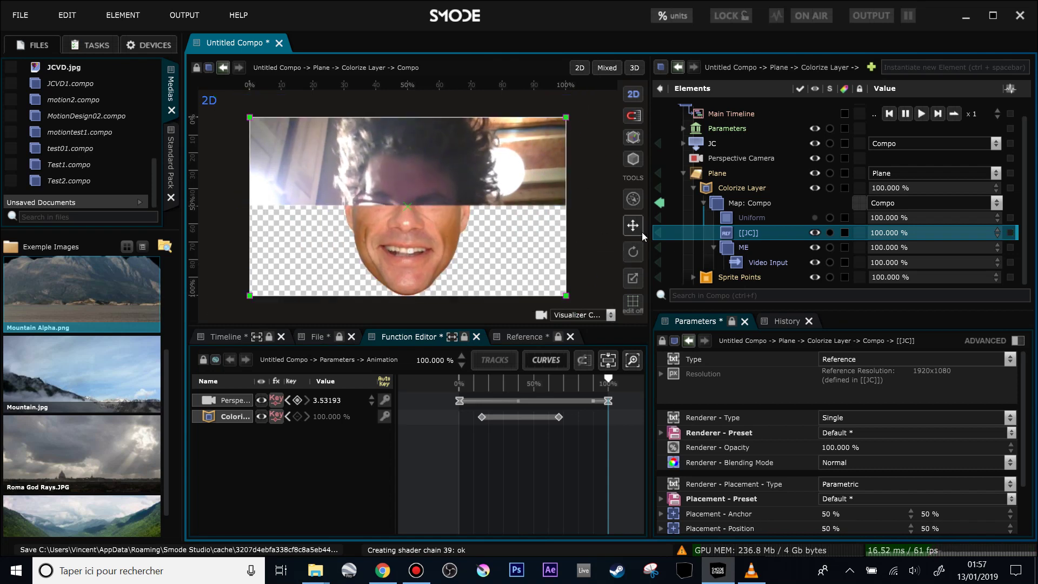
pyautogui.click(658, 233)
pyautogui.click(659, 234)
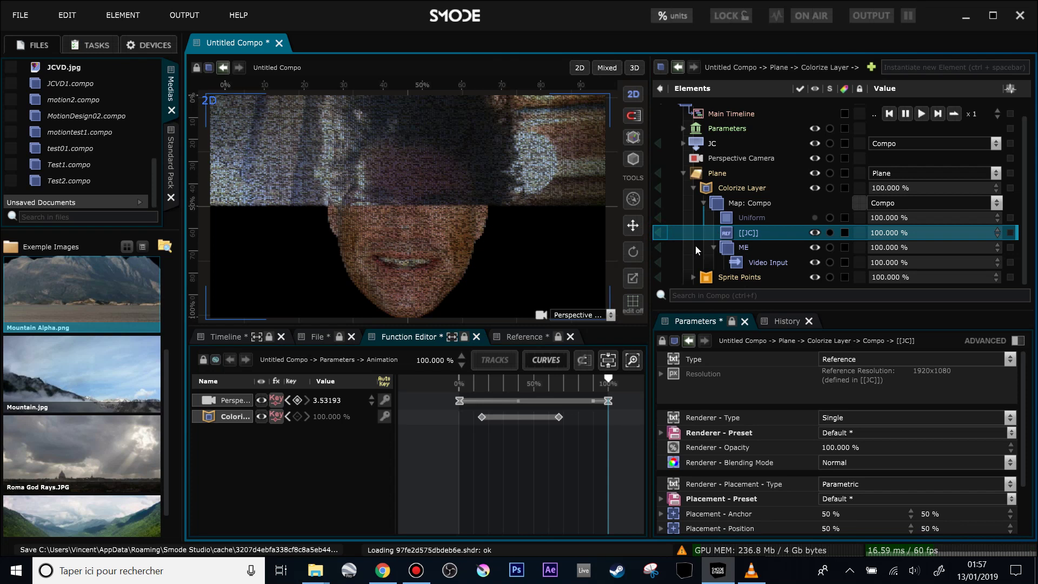
pyautogui.click(658, 204)
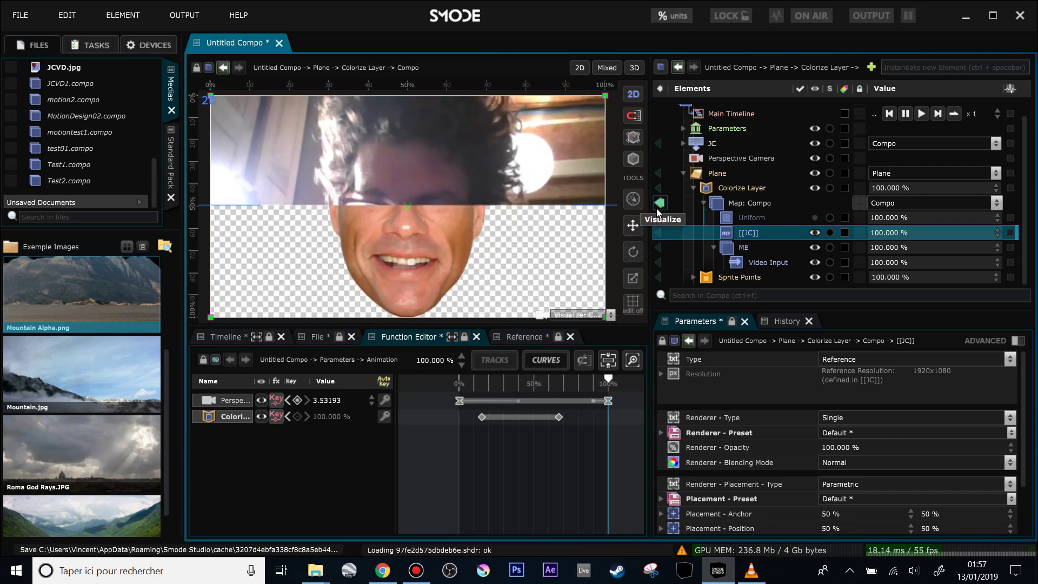
pyautogui.click(731, 252)
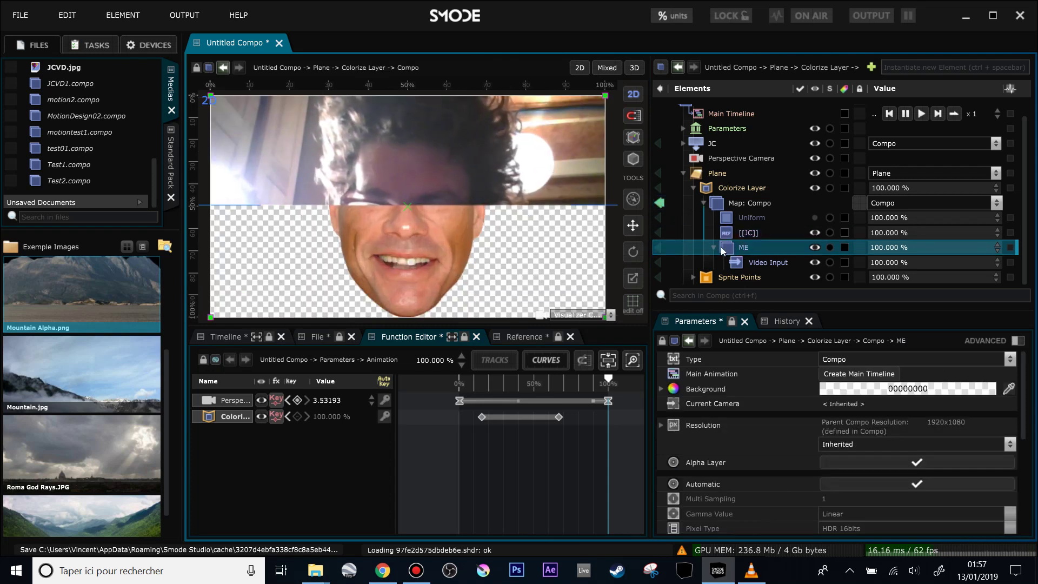
# Add a Layer Mask under ME and use the [[JC]] face reference as its generator.
pyautogui.rightClick(734, 261)
pyautogui.moveTo(735, 264)
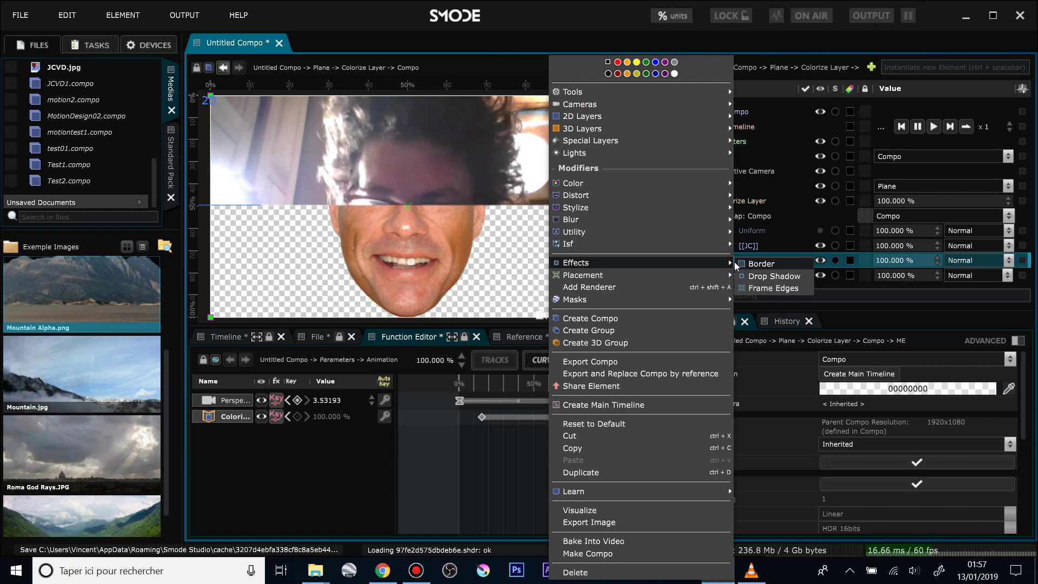
pyautogui.moveTo(644, 299)
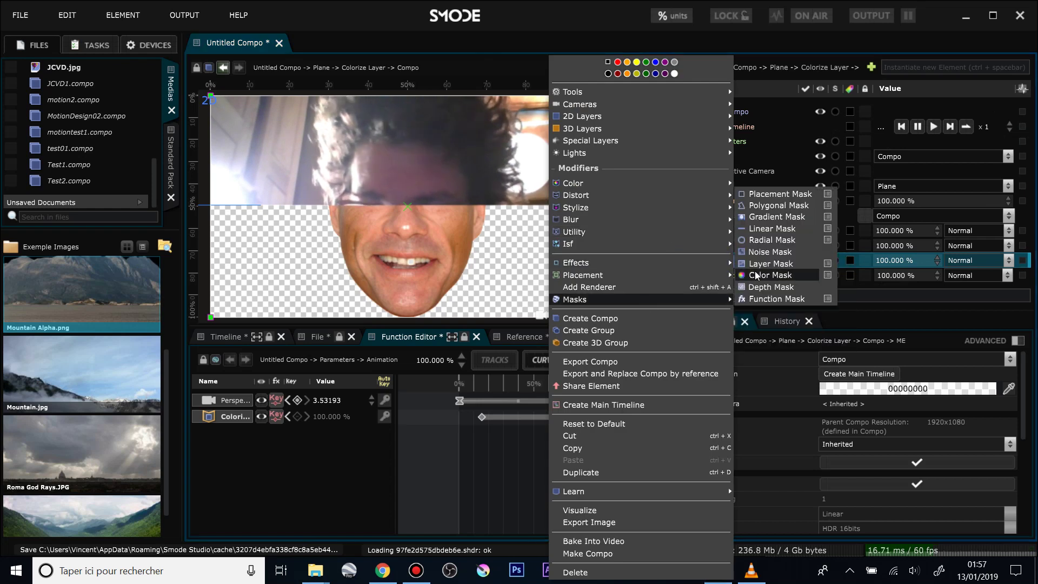
pyautogui.click(763, 264)
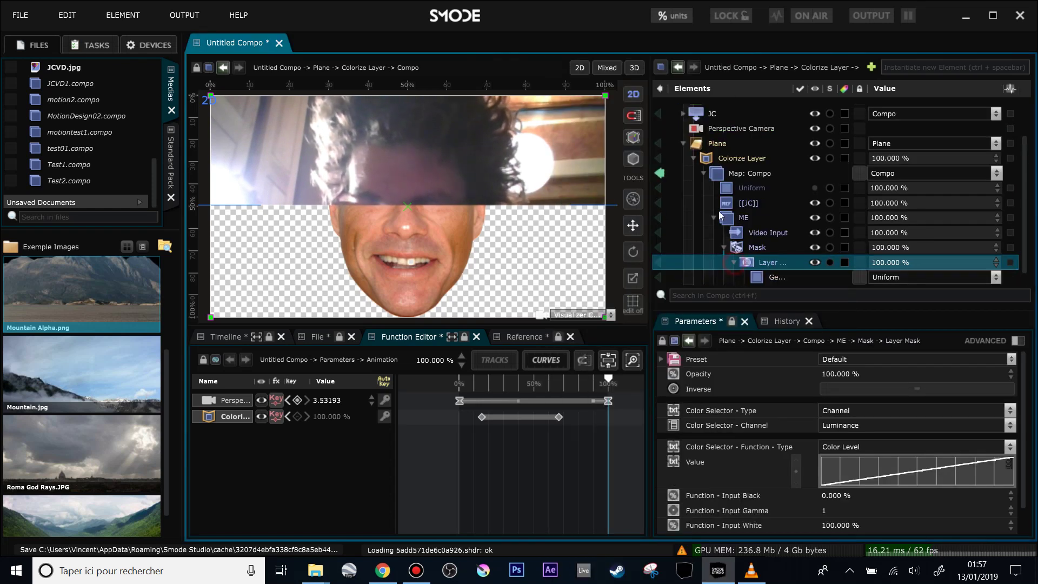
pyautogui.click(739, 205)
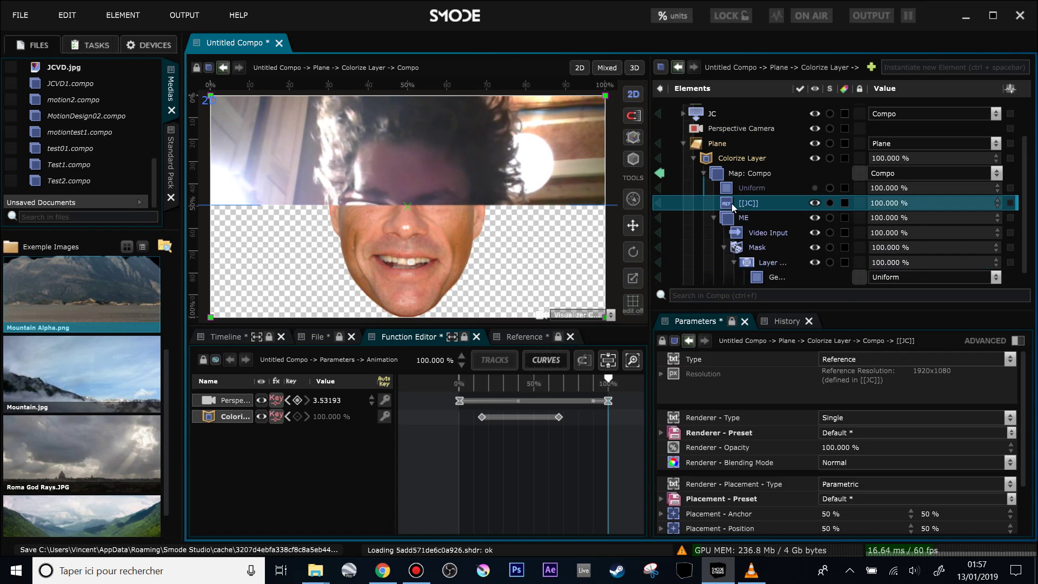
pyautogui.moveTo(732, 203); pyautogui.dragTo(763, 253)
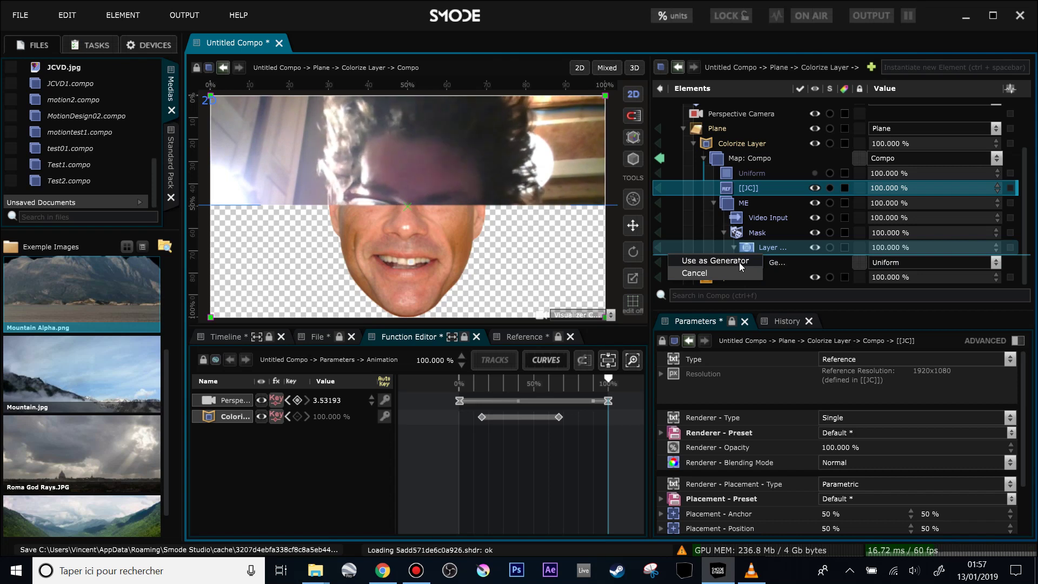
pyautogui.click(739, 262)
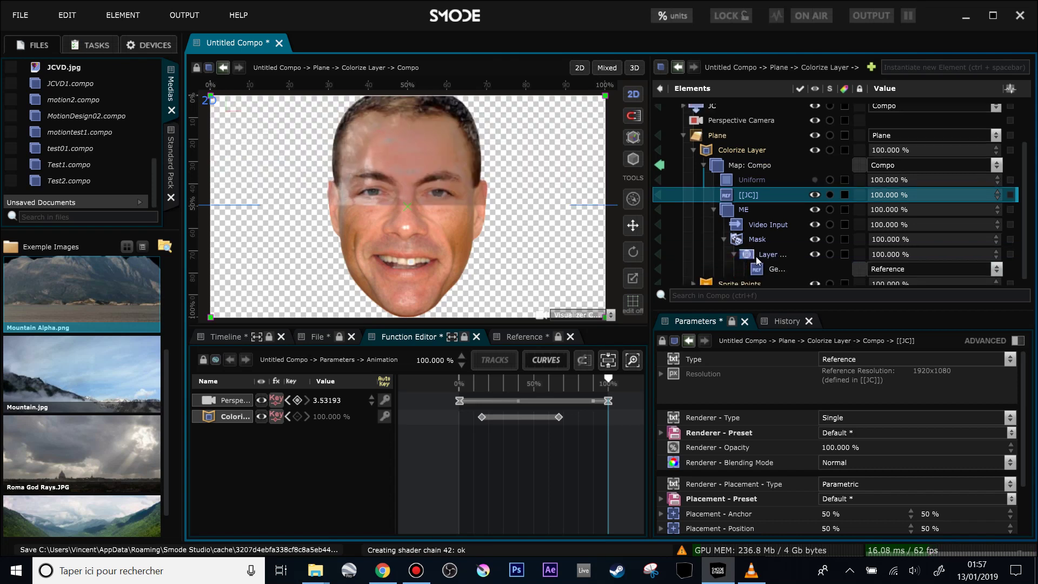
# Set the Layer Mask's Color Selector channel to Alpha.
pyautogui.click(757, 259)
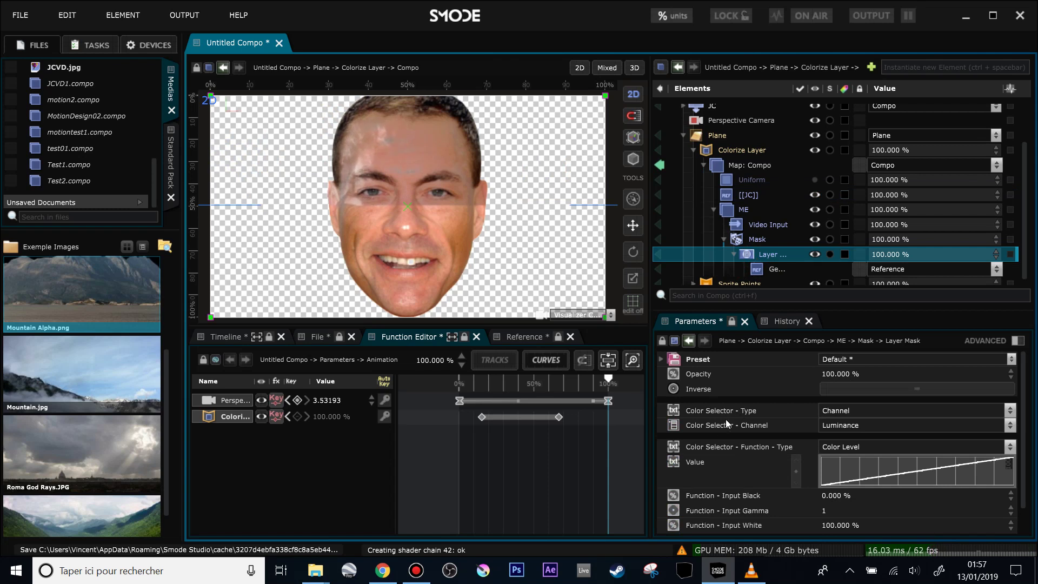
pyautogui.click(849, 426)
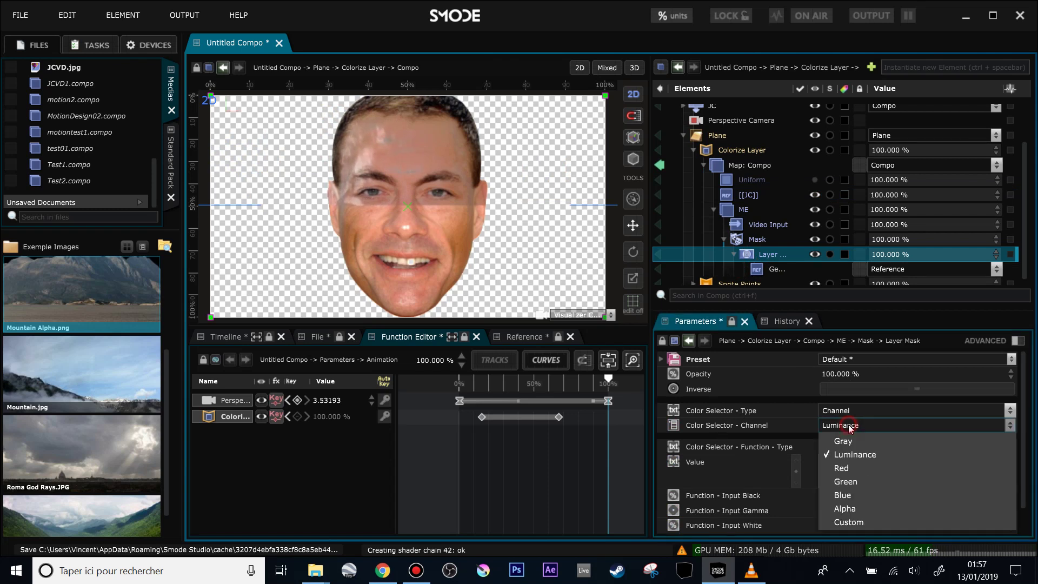
pyautogui.click(865, 513)
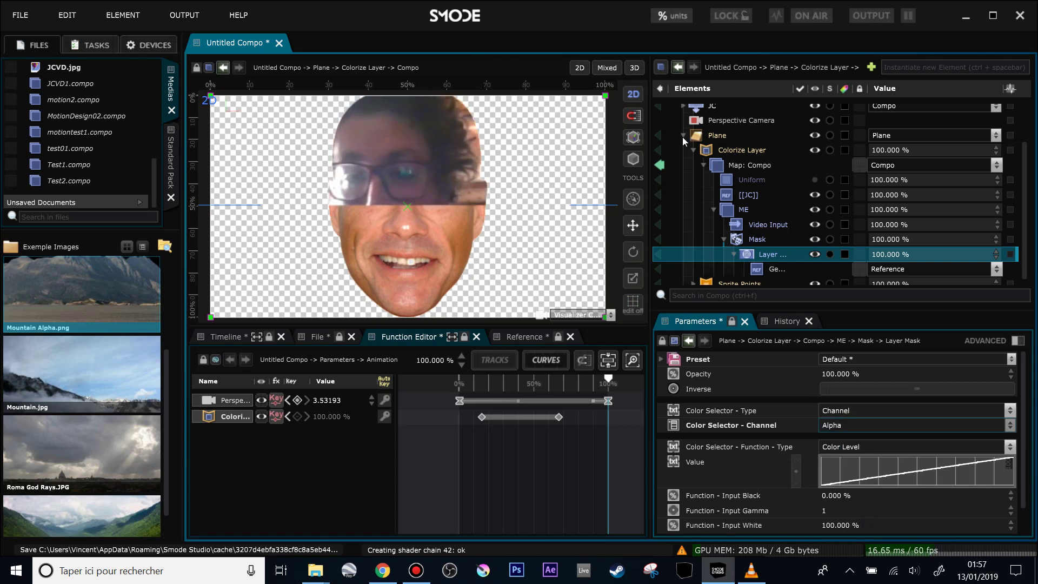
pyautogui.scroll(3, 682, 136)
pyautogui.scroll(-3, 724, 253)
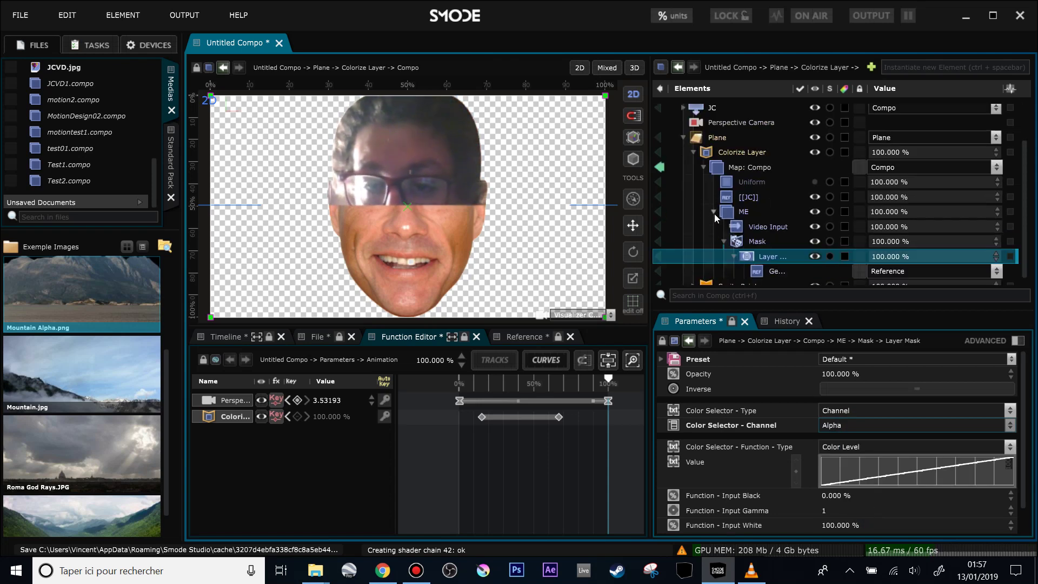
# Collapse and re-expand ME, then review the mask generator and [[JC]] reference settings.
pyautogui.click(714, 211)
pyautogui.click(714, 260)
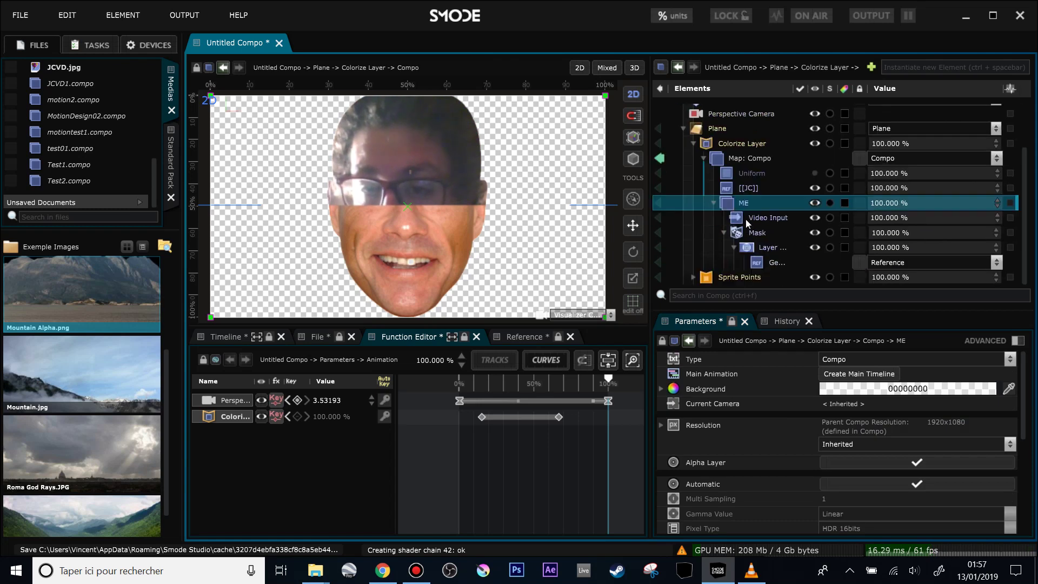
pyautogui.click(764, 263)
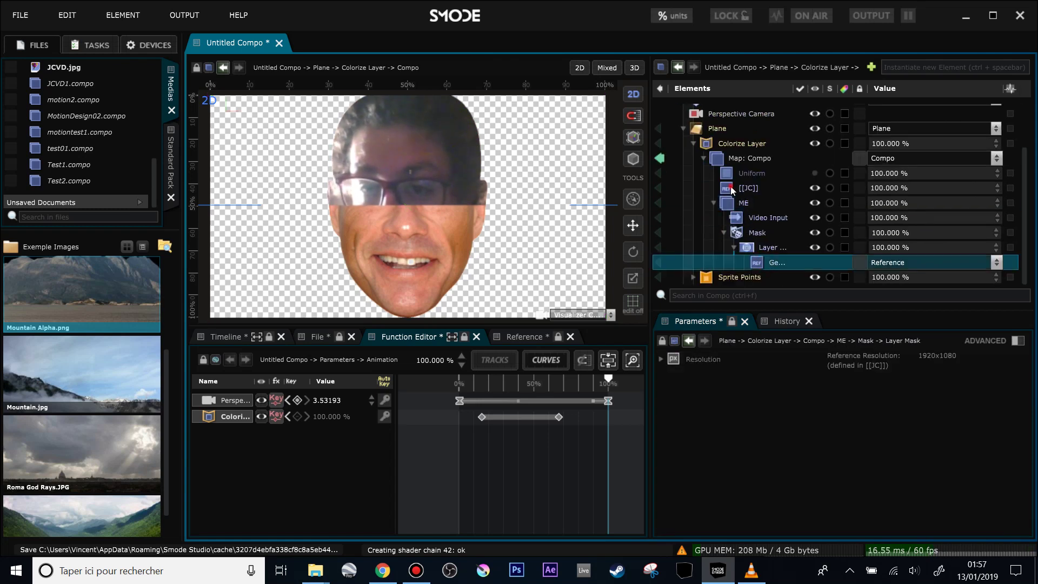
pyautogui.click(731, 188)
pyautogui.click(767, 262)
pyautogui.click(738, 189)
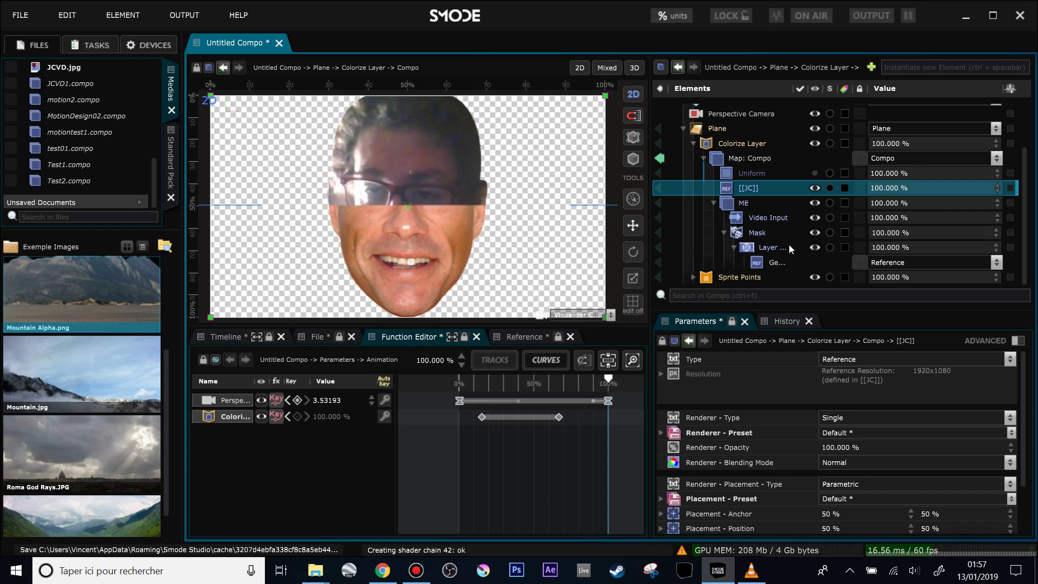
pyautogui.click(713, 202)
pyautogui.click(683, 156)
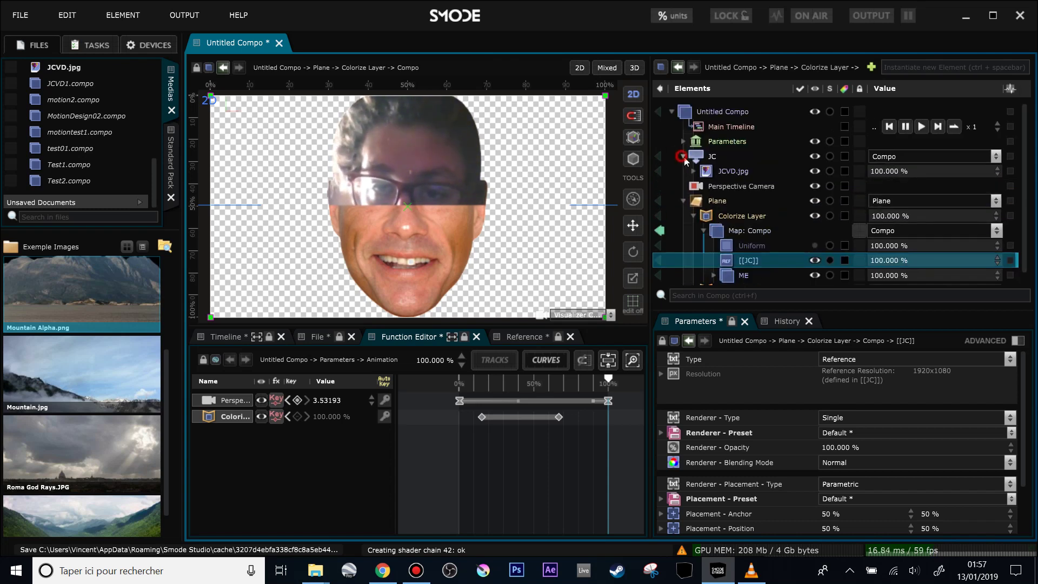
pyautogui.click(723, 176)
pyautogui.click(699, 161)
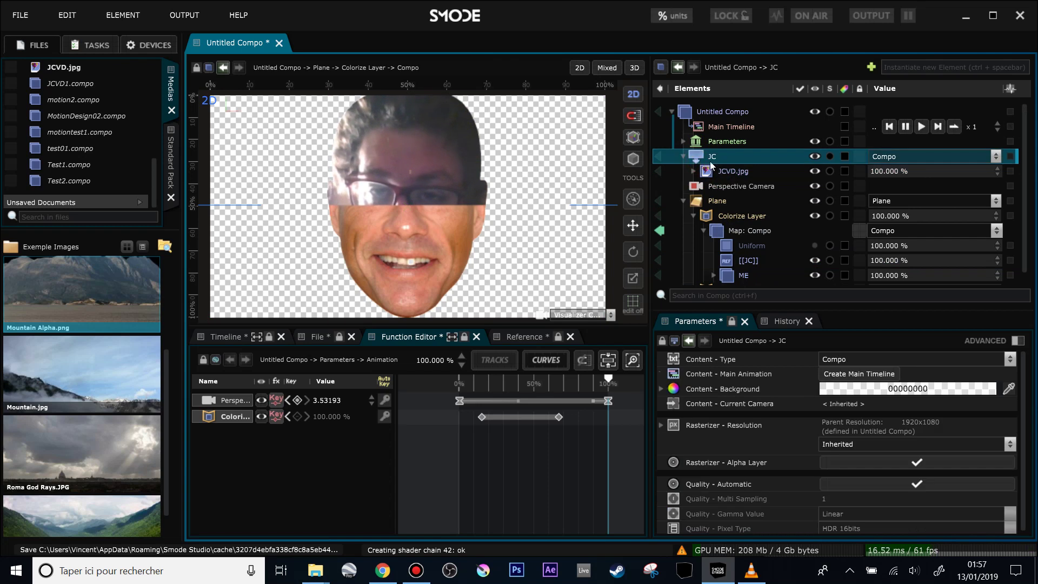
pyautogui.rightClick(699, 158)
pyautogui.click(728, 159)
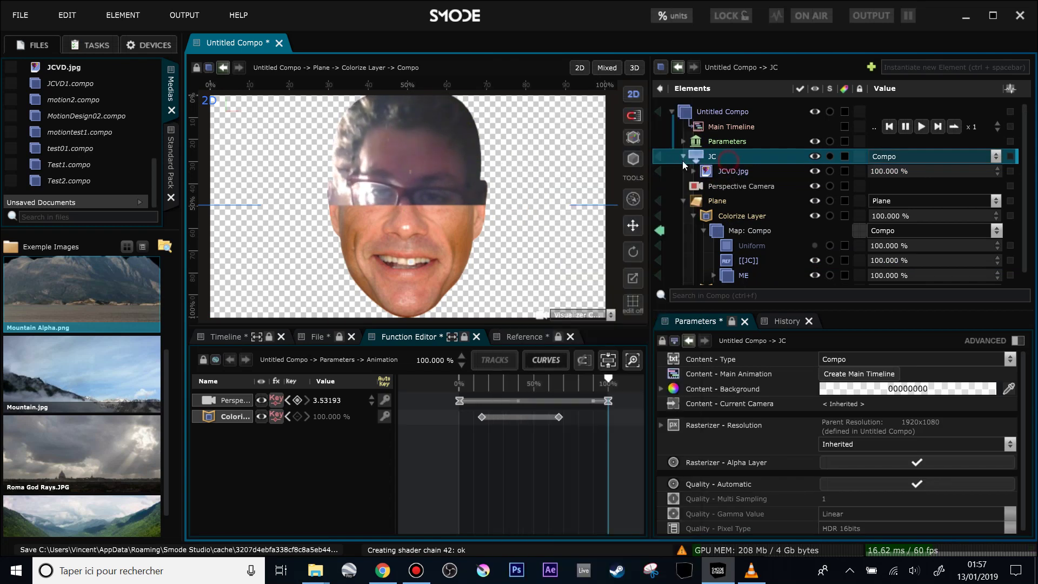
pyautogui.click(658, 158)
pyautogui.rightClick(718, 162)
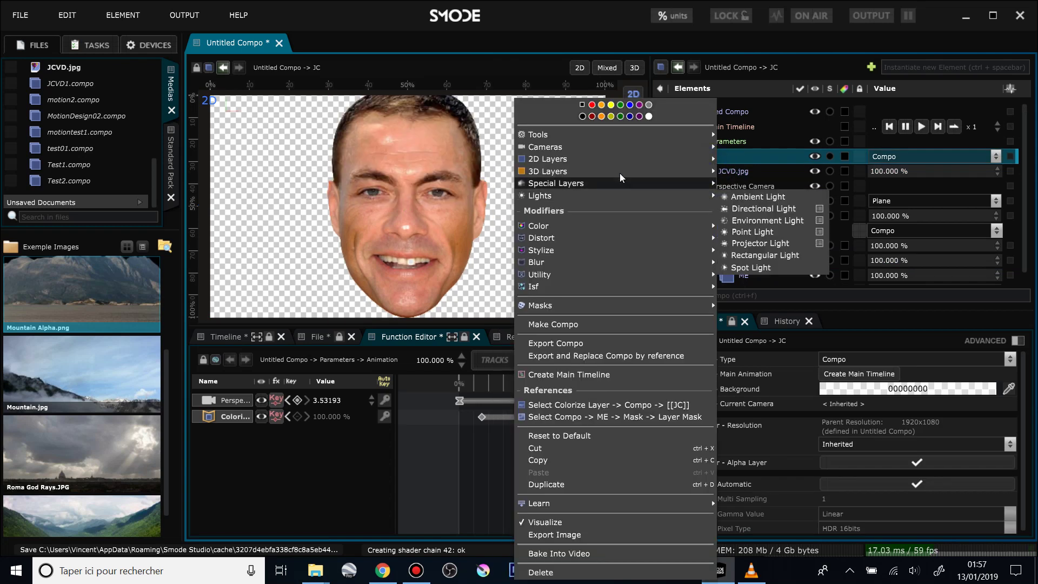
pyautogui.moveTo(703, 158)
pyautogui.click(748, 179)
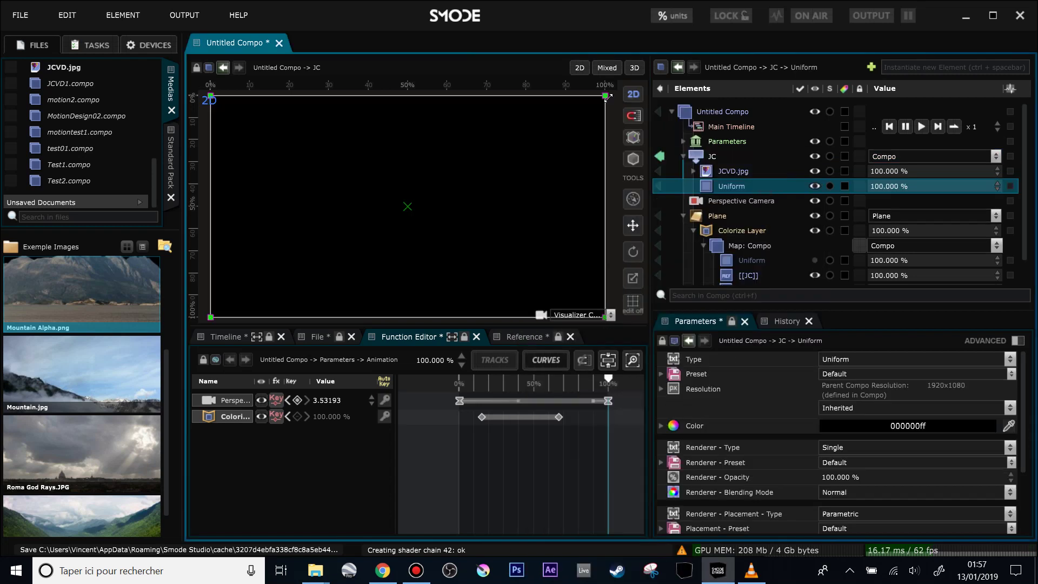
pyautogui.moveTo(607, 100); pyautogui.dragTo(296, 237)
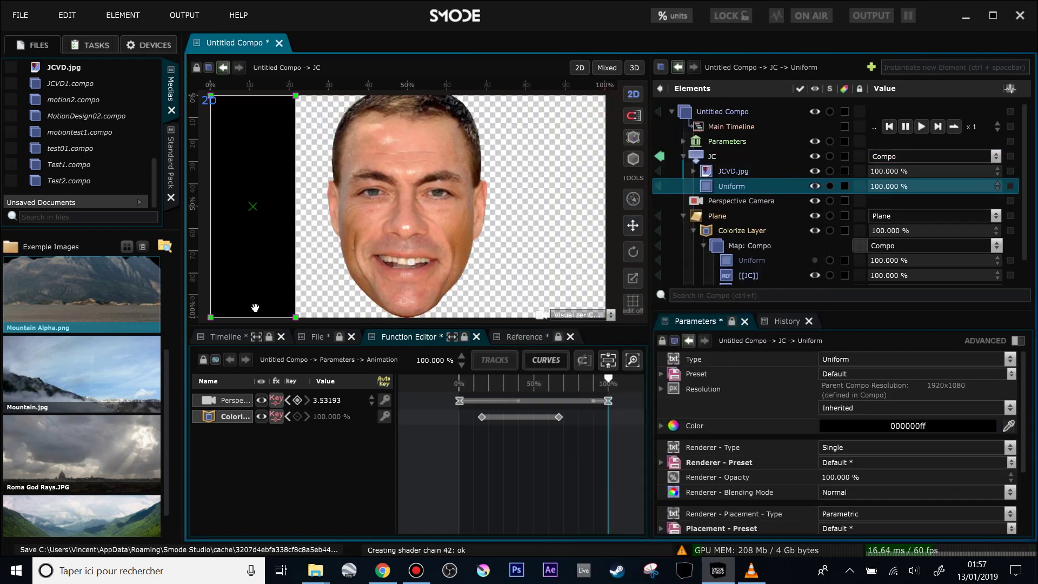
pyautogui.moveTo(257, 318); pyautogui.dragTo(256, 163)
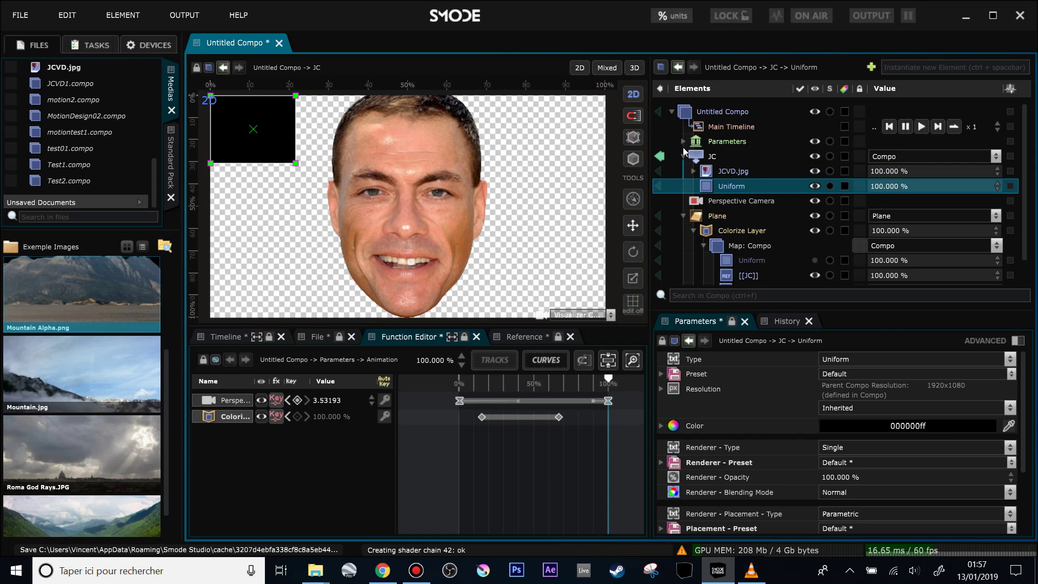
pyautogui.click(660, 156)
pyautogui.click(660, 246)
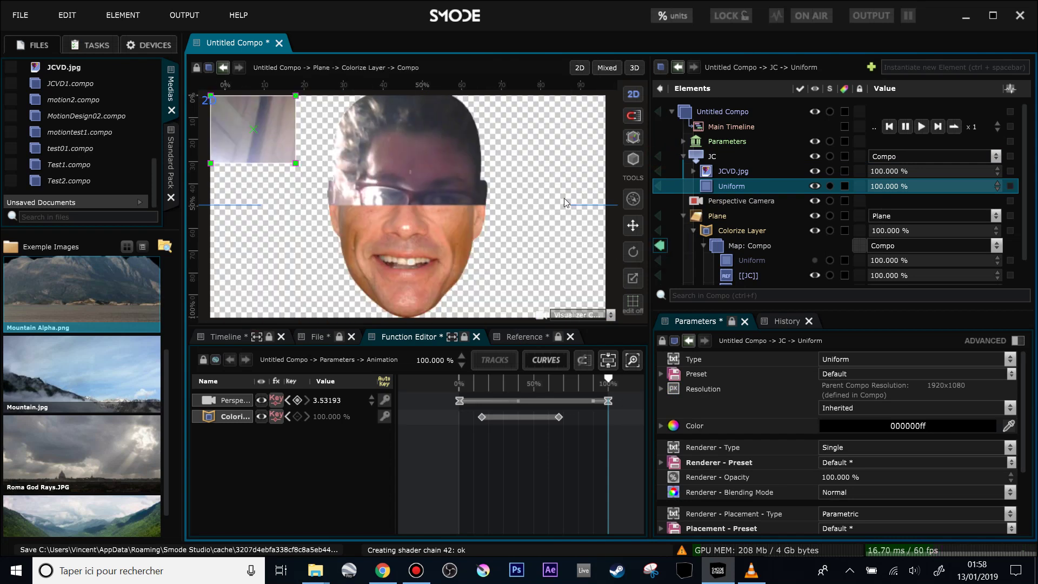
pyautogui.moveTo(333, 127); pyautogui.dragTo(567, 129)
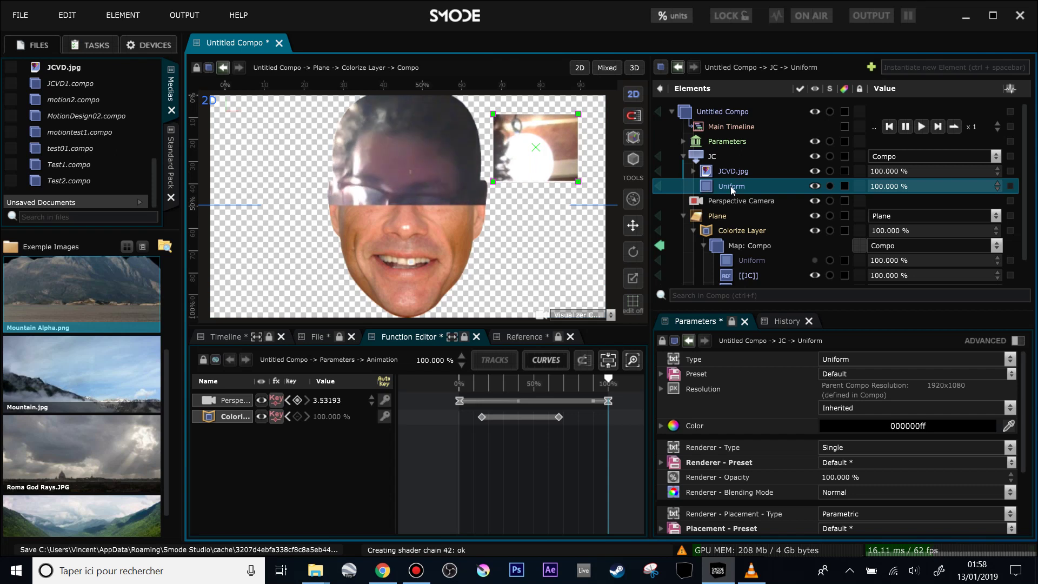
pyautogui.press('Delete')
pyautogui.press('Return')
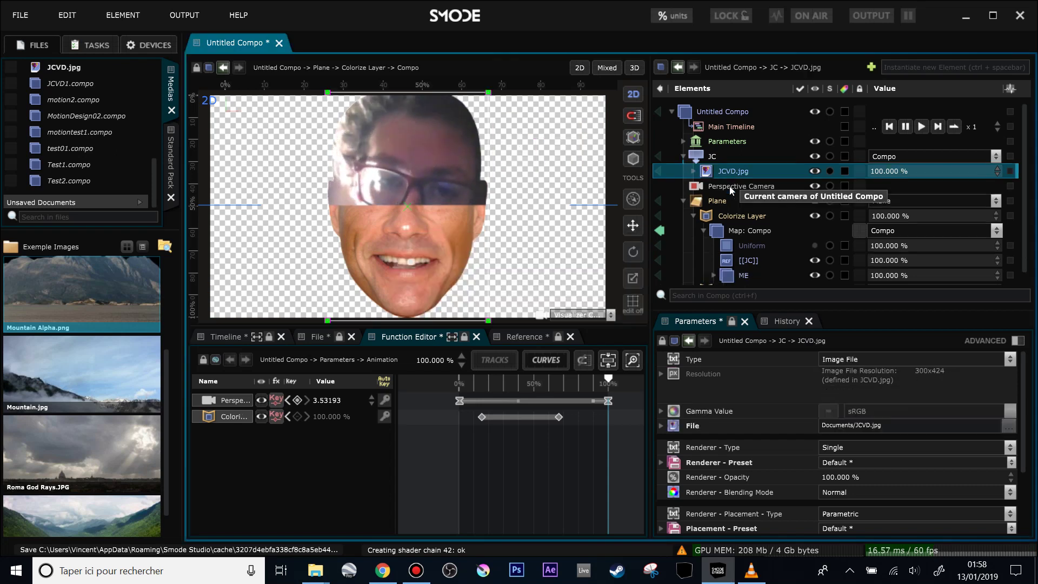
pyautogui.scroll(-1, 739, 264)
pyautogui.click(746, 248)
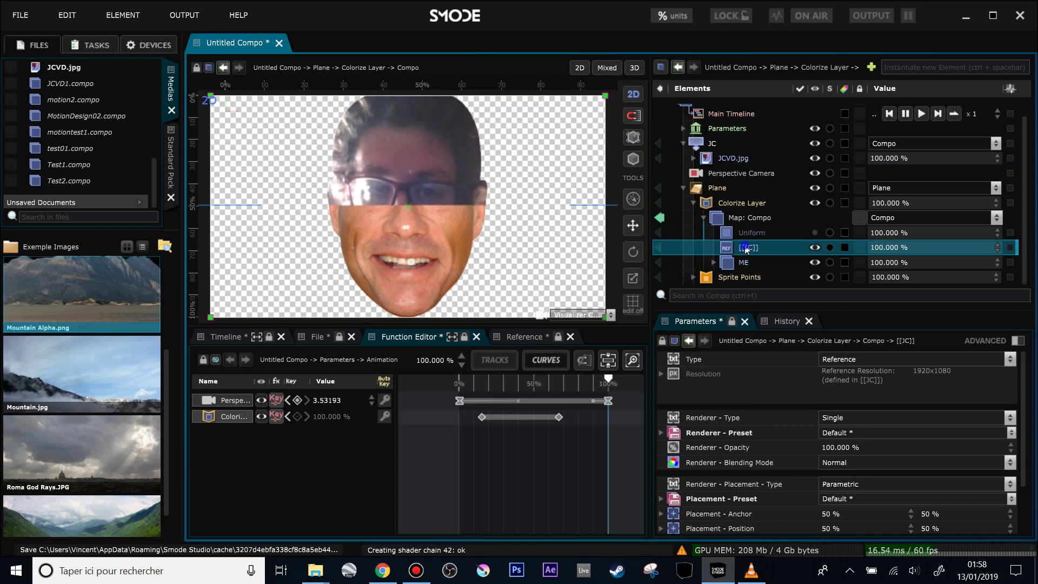
pyautogui.rightClick(747, 248)
pyautogui.click(768, 217)
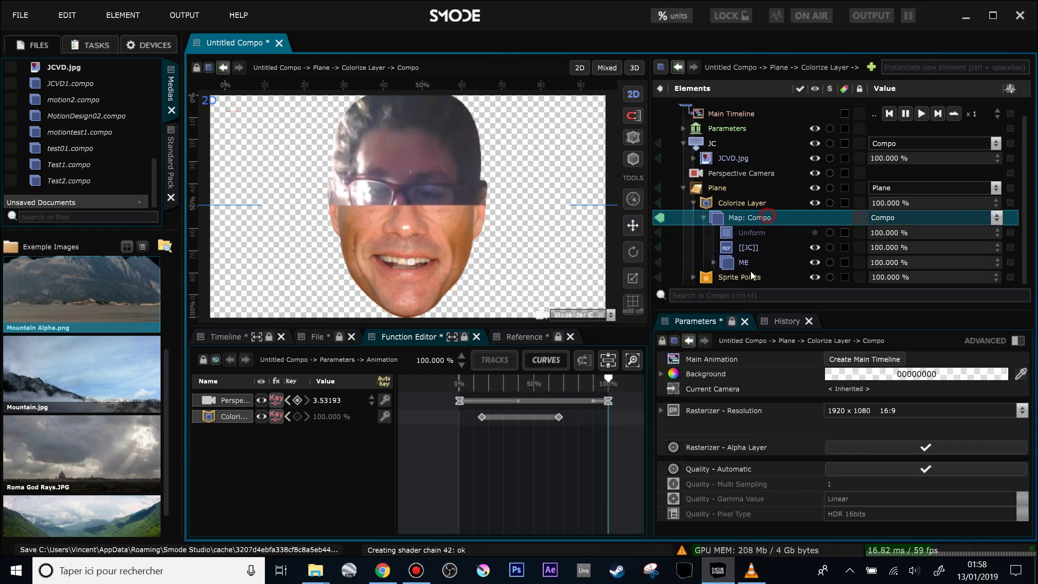
pyautogui.click(713, 260)
pyautogui.scroll(-2, 724, 257)
pyautogui.click(724, 232)
pyautogui.scroll(1, 727, 231)
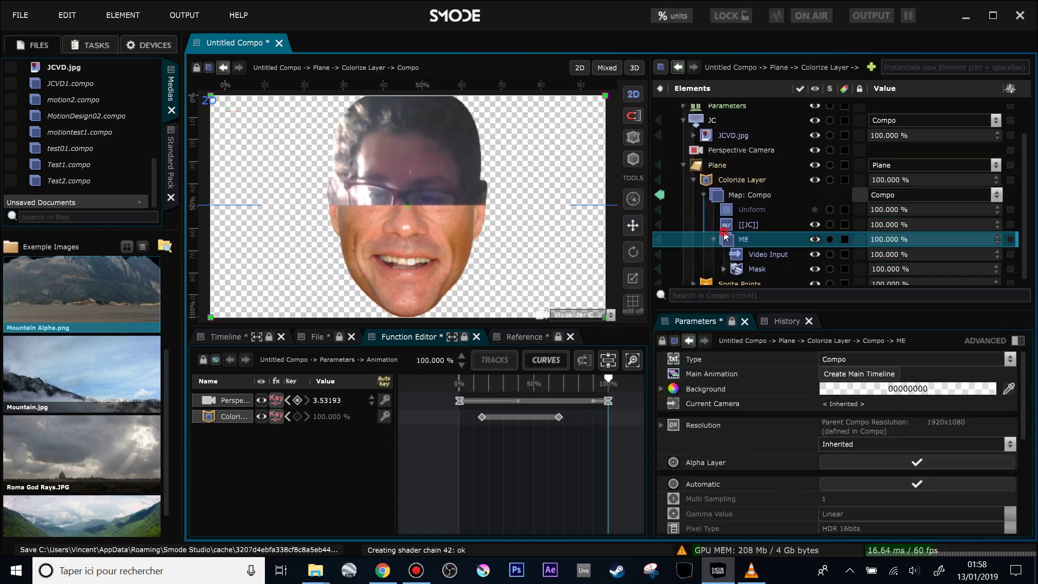
pyautogui.rightClick(733, 244)
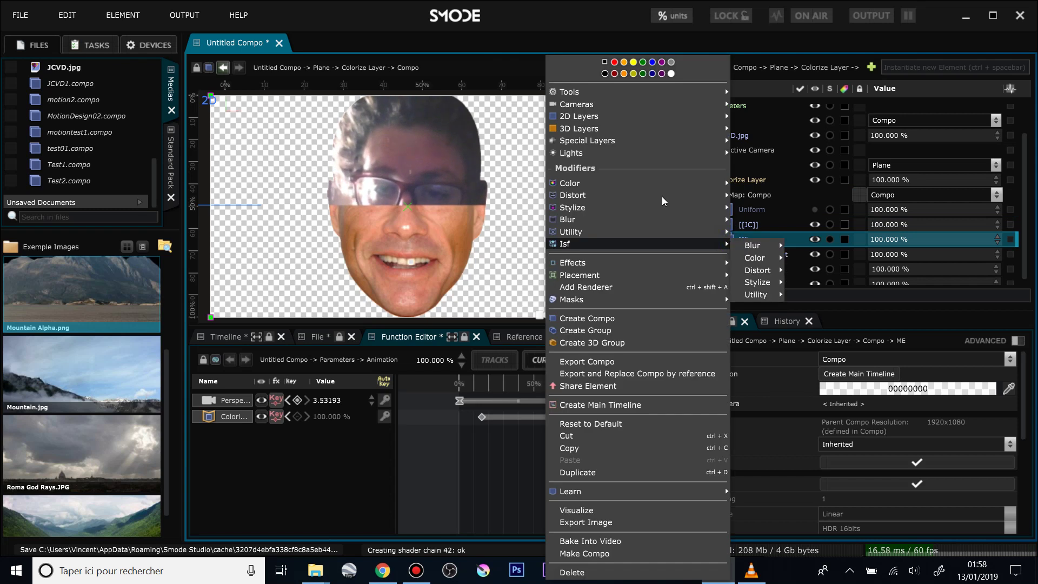
pyautogui.moveTo(635, 184)
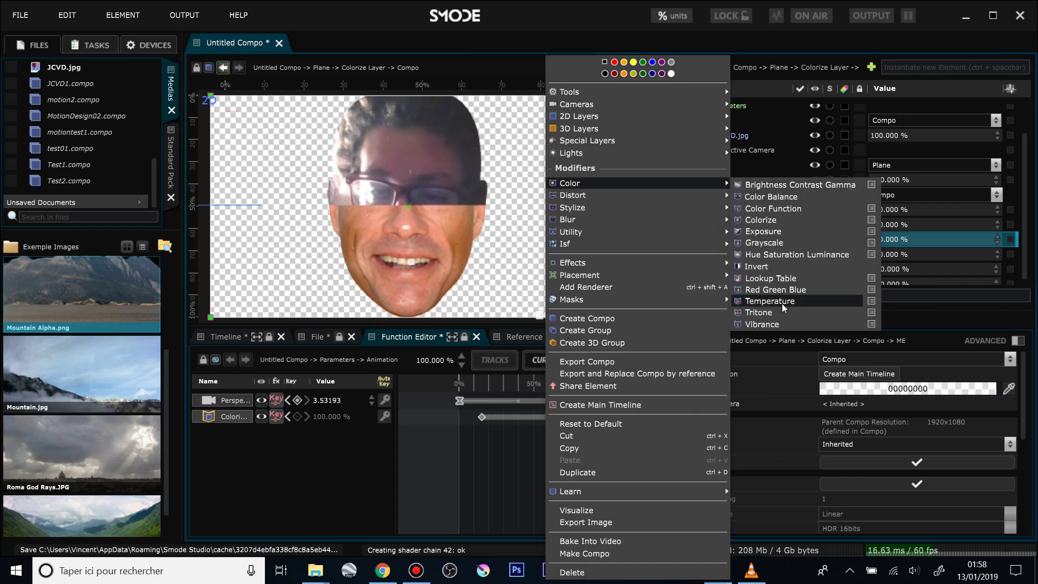
pyautogui.click(760, 313)
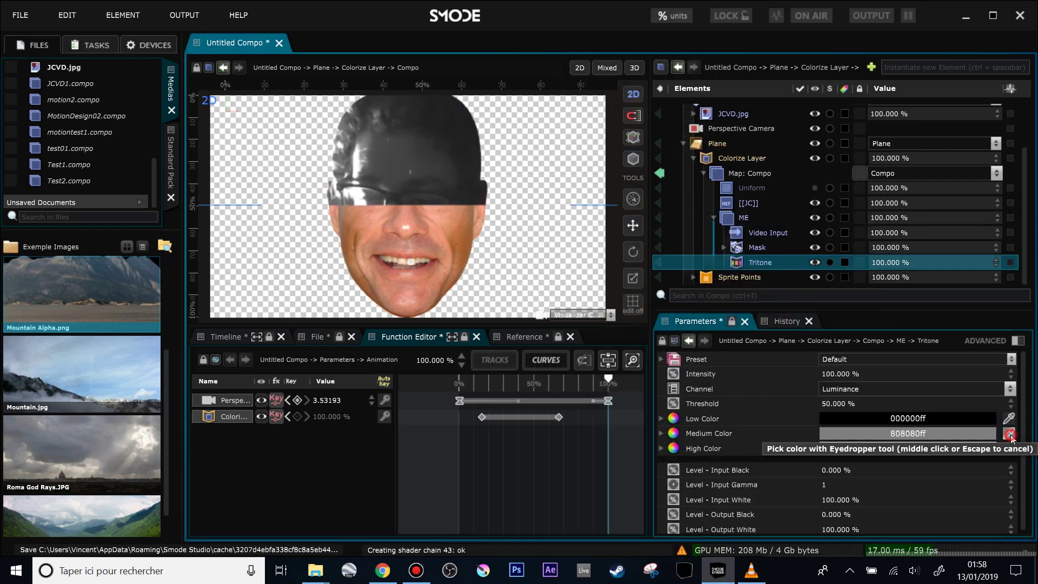
pyautogui.click(1008, 433)
pyautogui.click(458, 238)
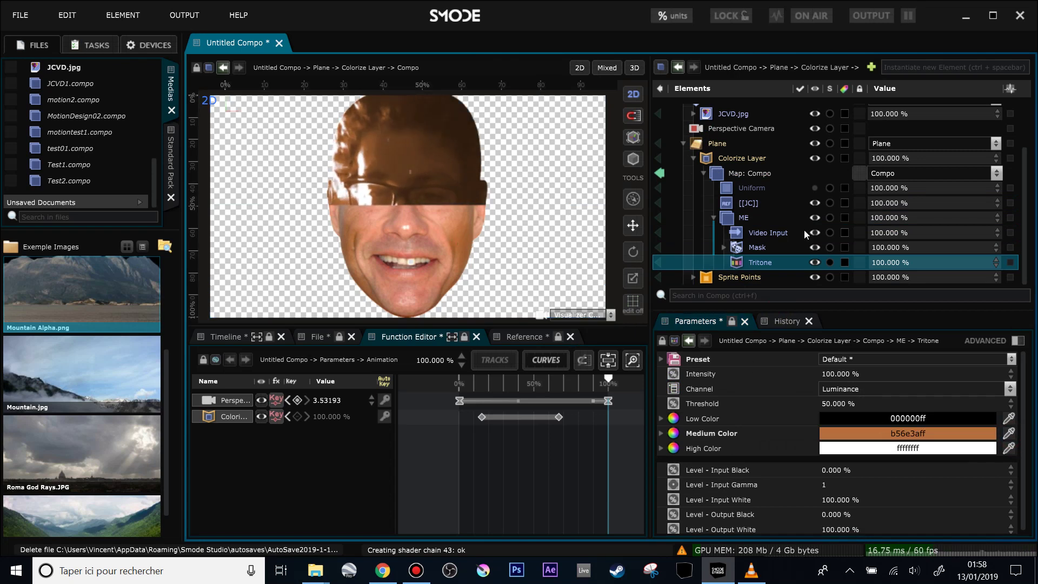
pyautogui.moveTo(886, 268); pyautogui.dragTo(870, 263)
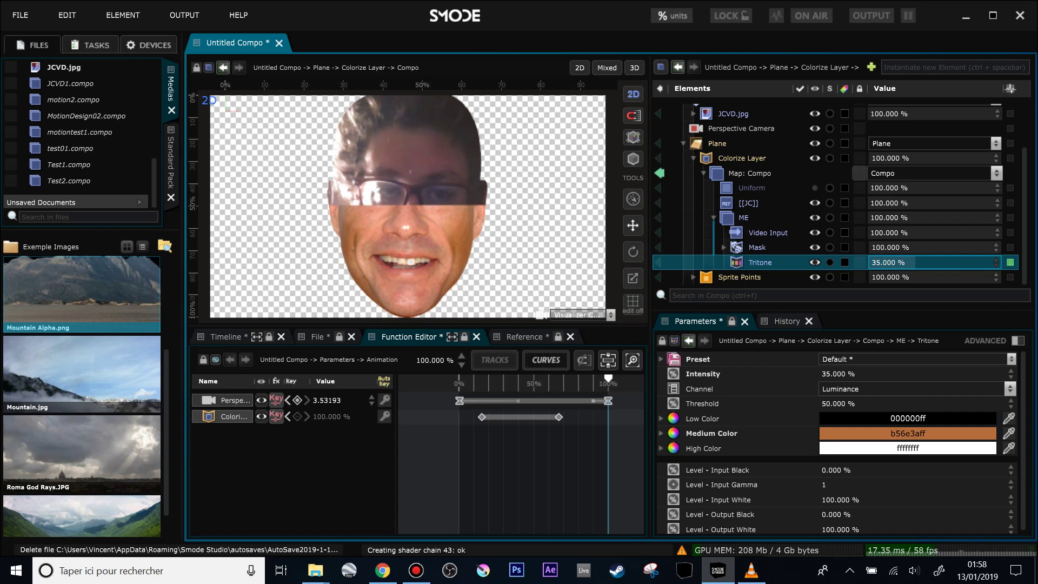
pyautogui.press('Delete')
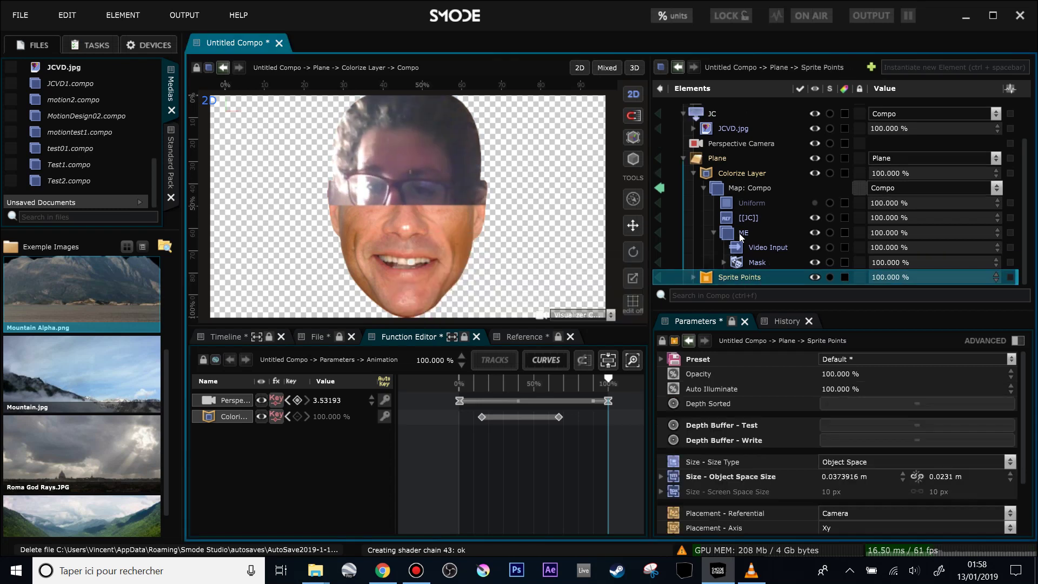
# Add a Color Balance to ME with highlights red 33%, green -1%, blue -48.2%.
pyautogui.rightClick(737, 233)
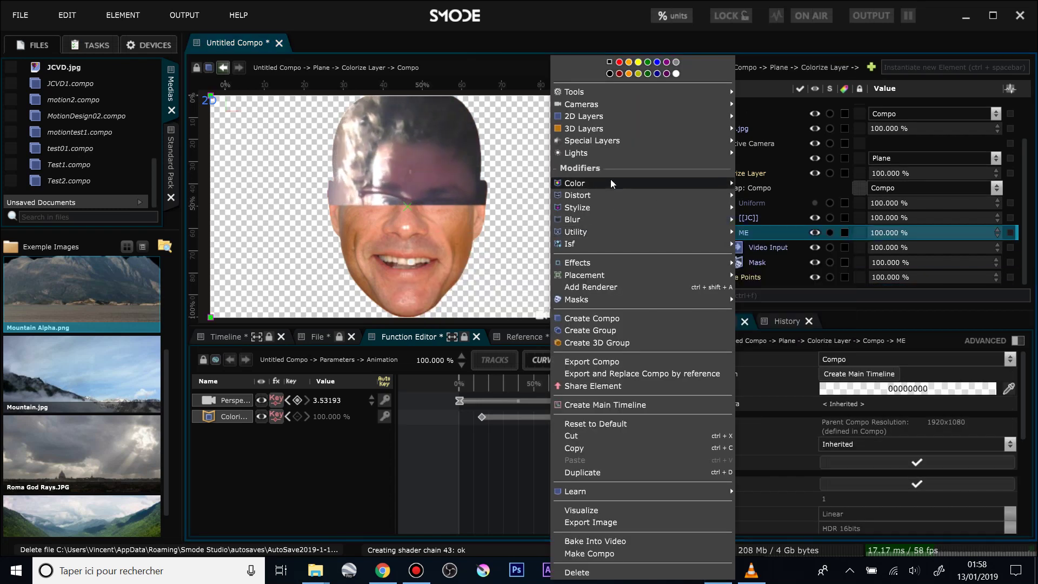
pyautogui.moveTo(724, 183)
pyautogui.click(776, 197)
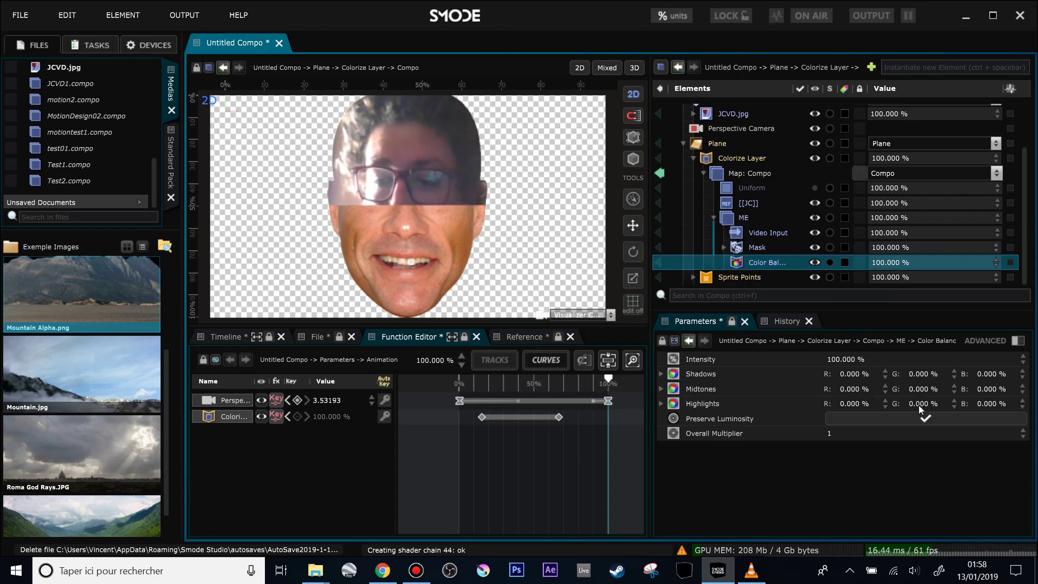
pyautogui.moveTo(857, 406); pyautogui.dragTo(857, 277)
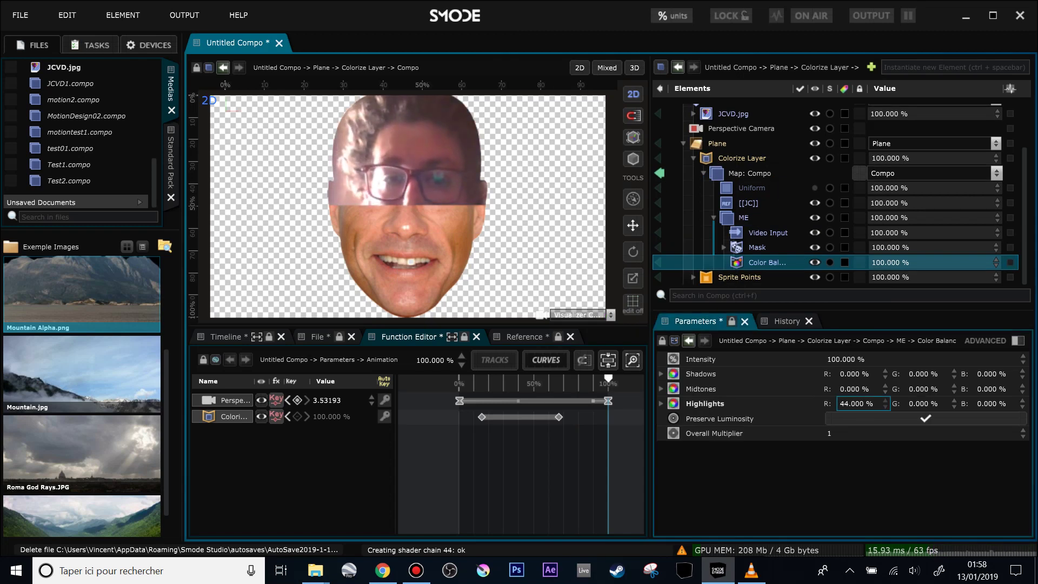
pyautogui.moveTo(999, 404); pyautogui.dragTo(998, 436)
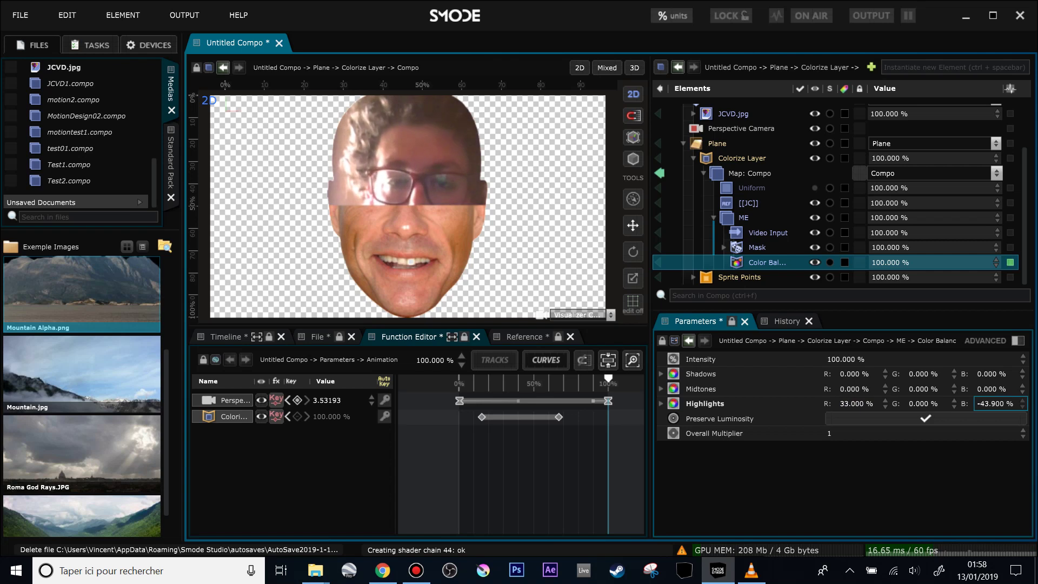
pyautogui.moveTo(932, 404); pyautogui.dragTo(918, 404)
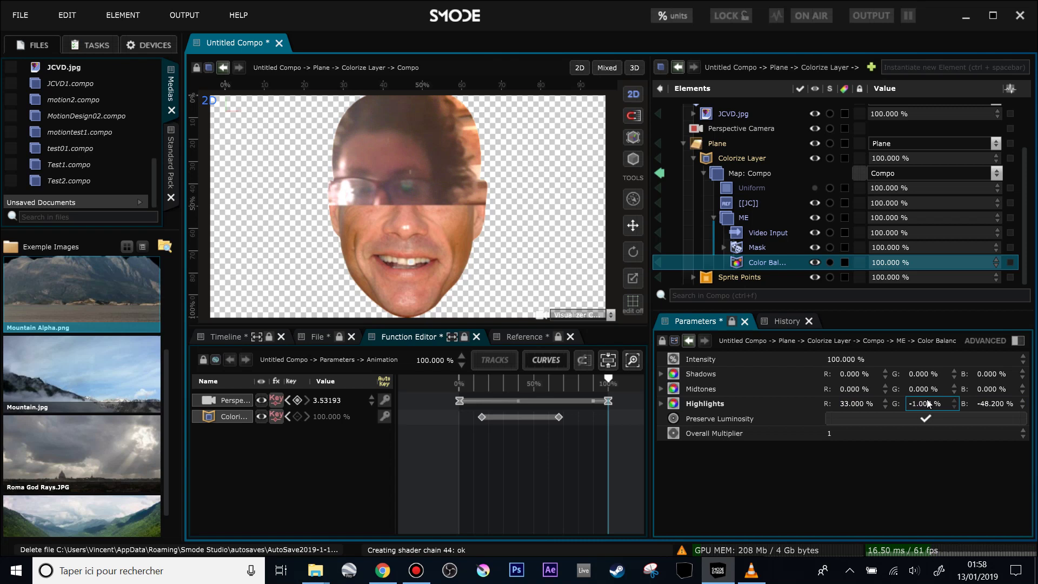
pyautogui.click(662, 173)
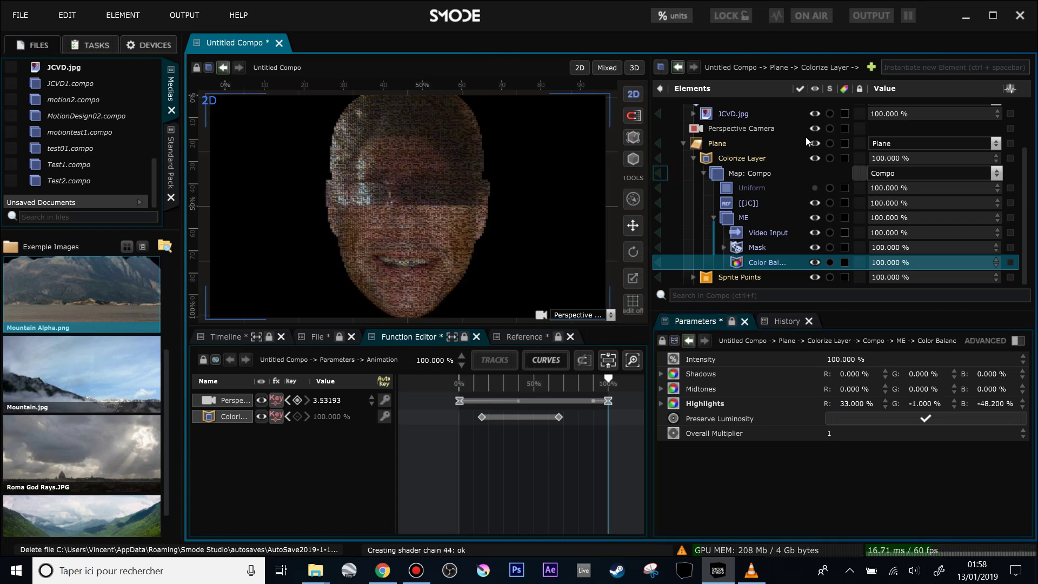
# Scrub the Untitled Compo's Animation parameter to preview the whole mosaic face.
pyautogui.scroll(2, 805, 138)
pyautogui.click(681, 143)
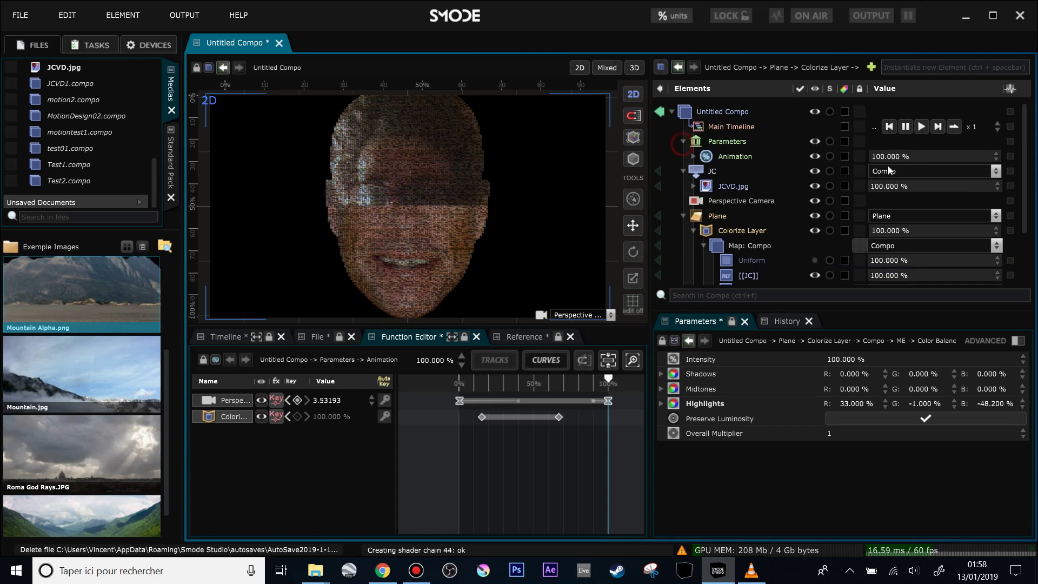
pyautogui.moveTo(887, 158); pyautogui.dragTo(937, 155)
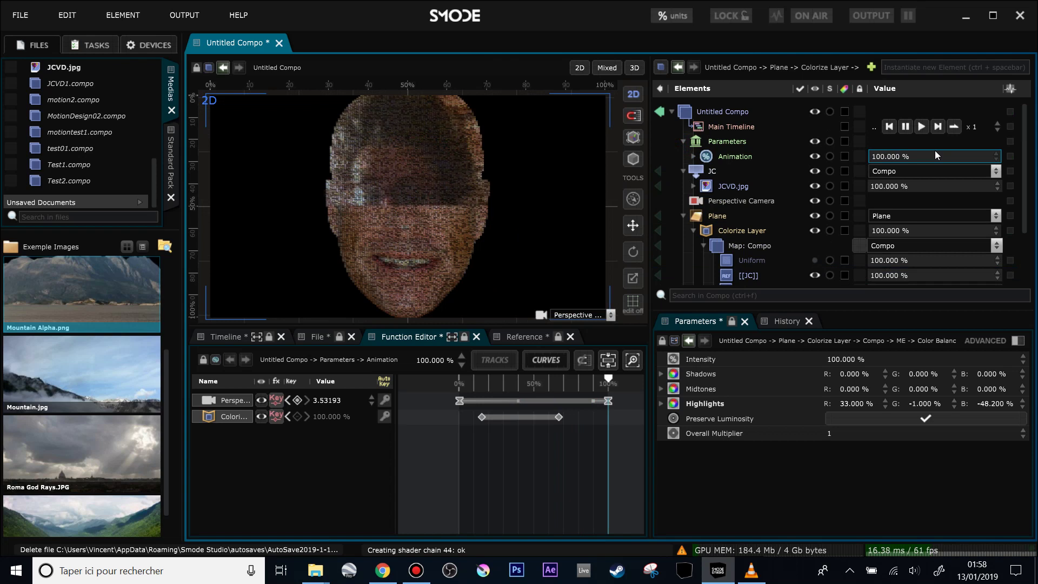
# Collapse ME and add an Exposure modifier to Map: Compo from the Color options.
pyautogui.scroll(-3, 820, 206)
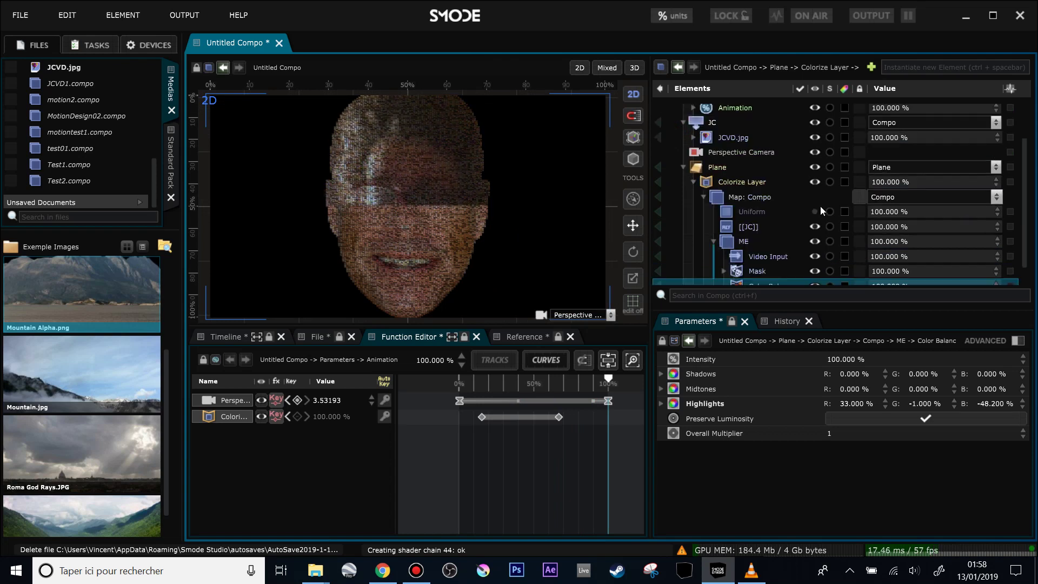
pyautogui.click(715, 217)
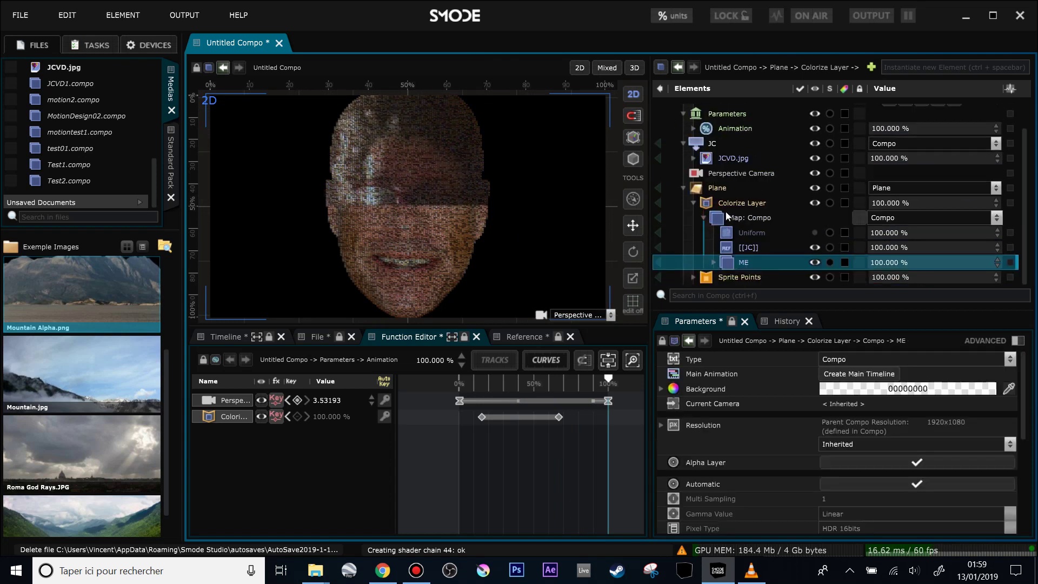
pyautogui.click(717, 217)
pyautogui.rightClick(722, 216)
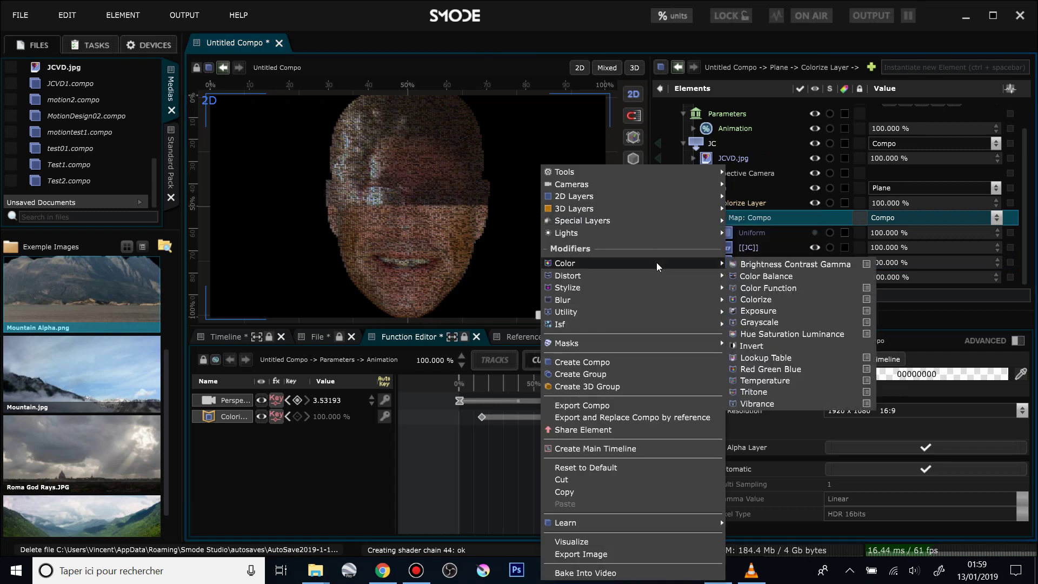
pyautogui.moveTo(592, 263)
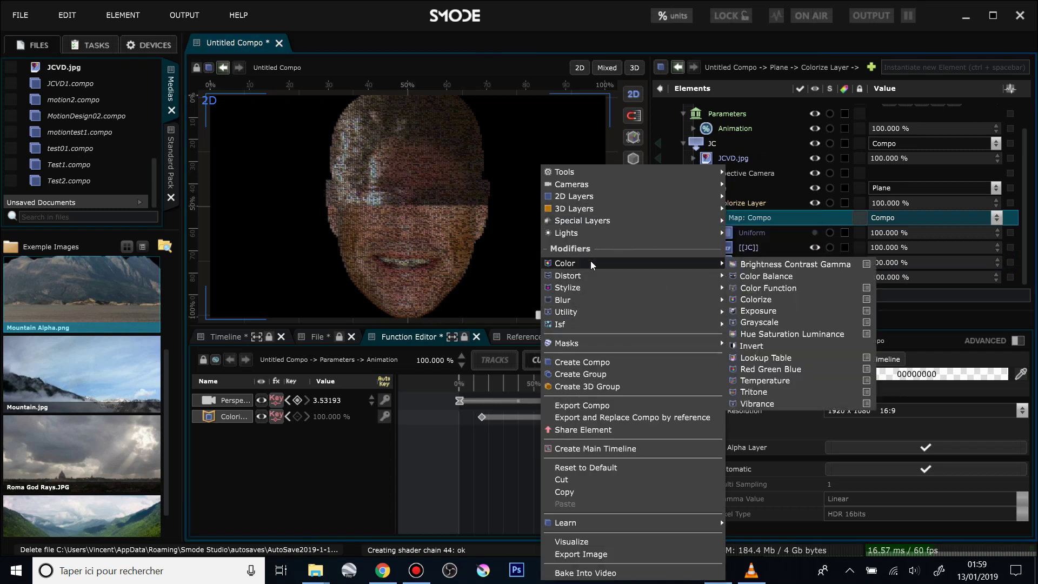
pyautogui.click(760, 312)
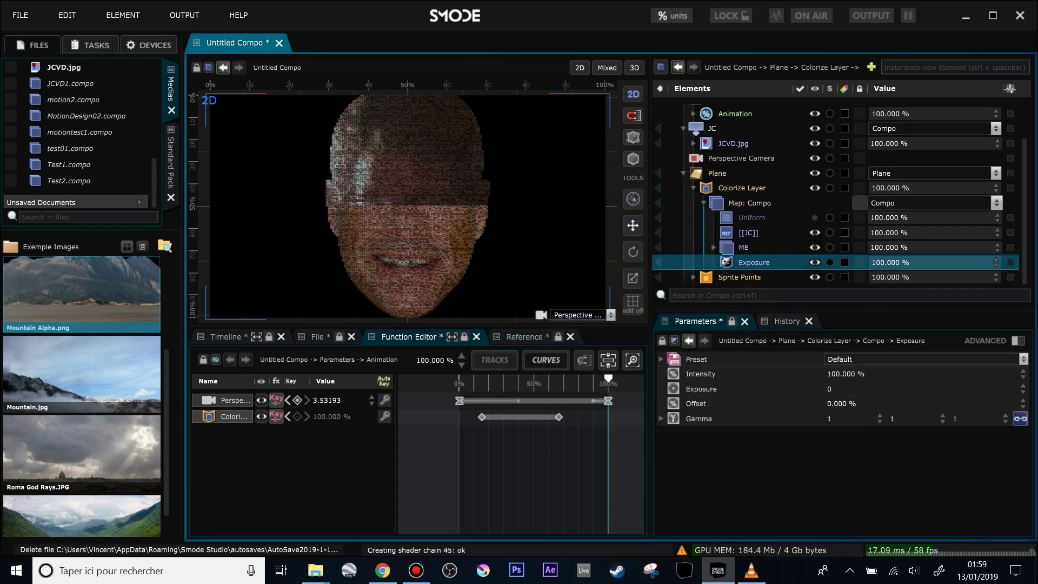
# Set the Map: Compo Exposure to 3.6 and gamma to 0.78, then scrub Animation to preview.
pyautogui.moveTo(854, 389); pyautogui.dragTo(855, 318)
pyautogui.moveTo(836, 420); pyautogui.dragTo(836, 437)
pyautogui.moveTo(841, 391); pyautogui.dragTo(847, 391)
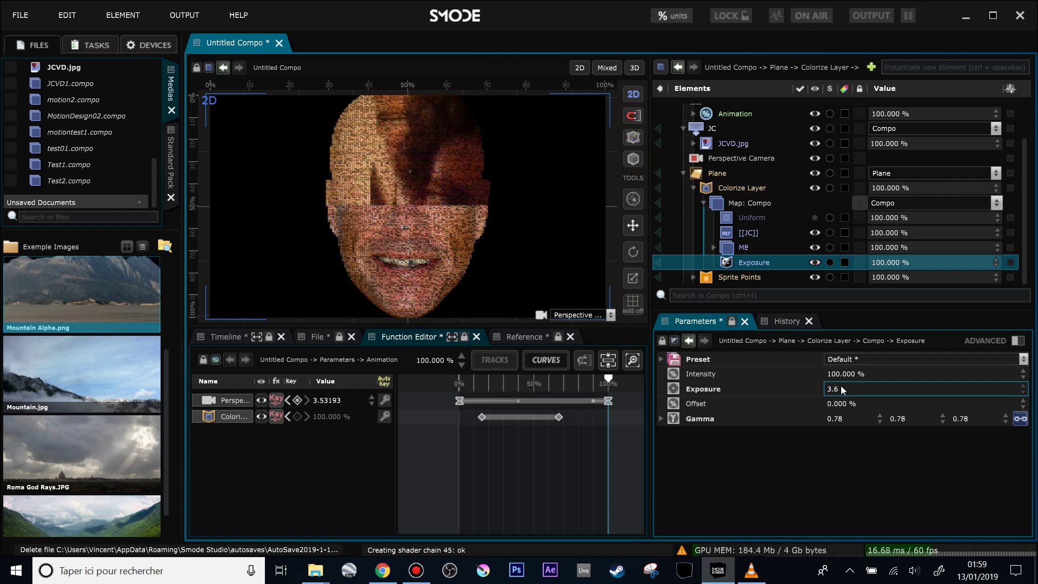
pyautogui.moveTo(893, 114); pyautogui.dragTo(922, 128)
# Collapse the Colorize Layer and add a Displace modifier to the Plane.
pyautogui.click(692, 188)
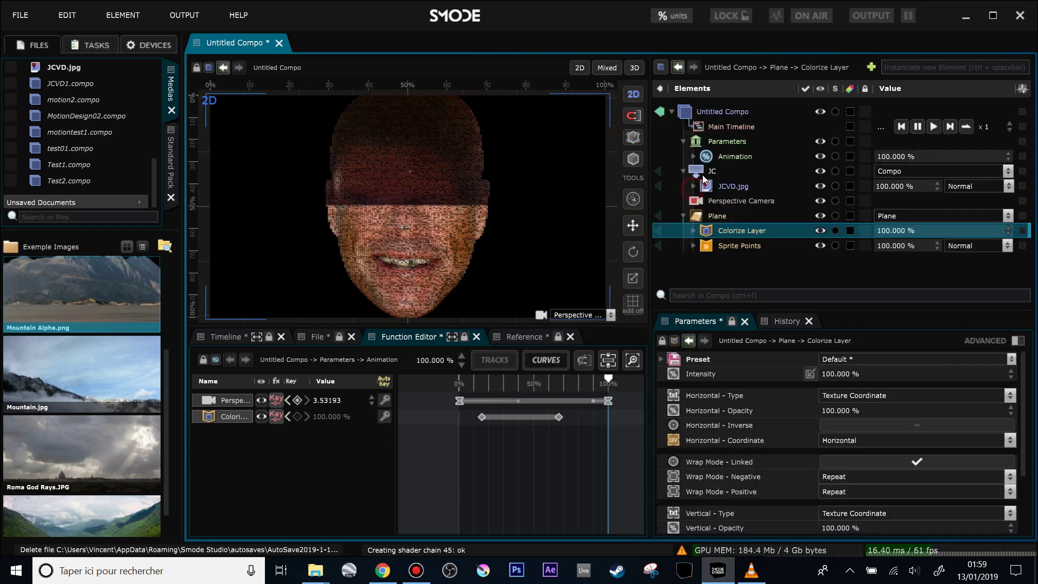
pyautogui.click(705, 216)
pyautogui.rightClick(706, 216)
pyautogui.moveTo(656, 297)
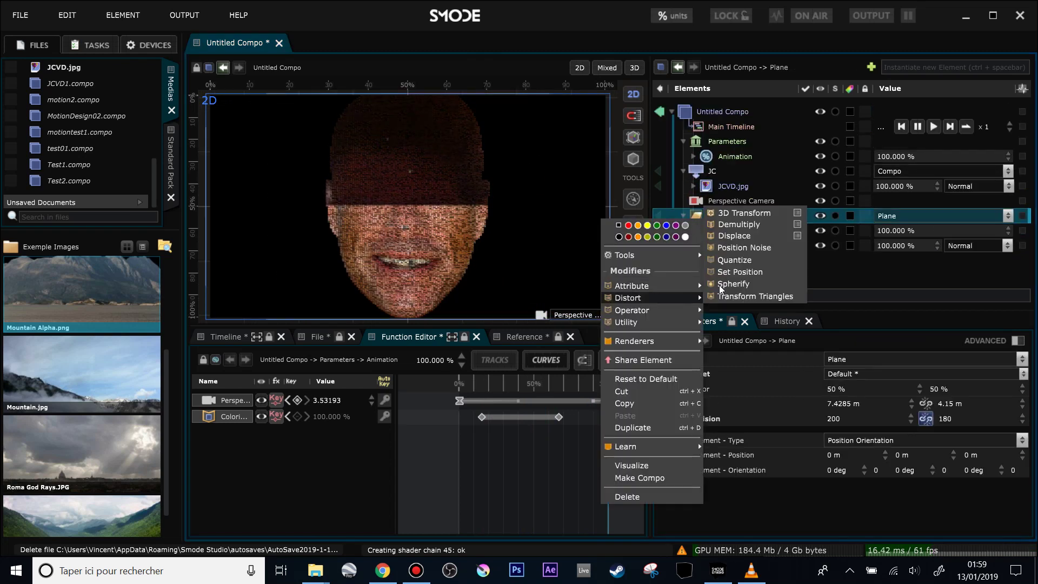
pyautogui.click(736, 235)
# Drive the Displace with a Noise 2d Perlin mask scaled down to 1.92 × 1.08 px.
pyautogui.rightClick(735, 265)
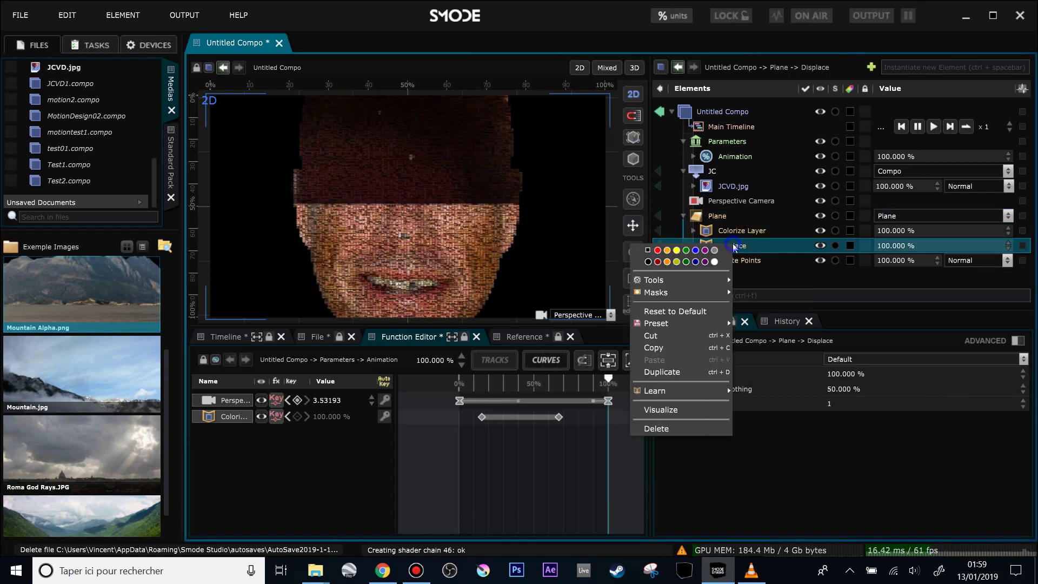
pyautogui.moveTo(668, 293)
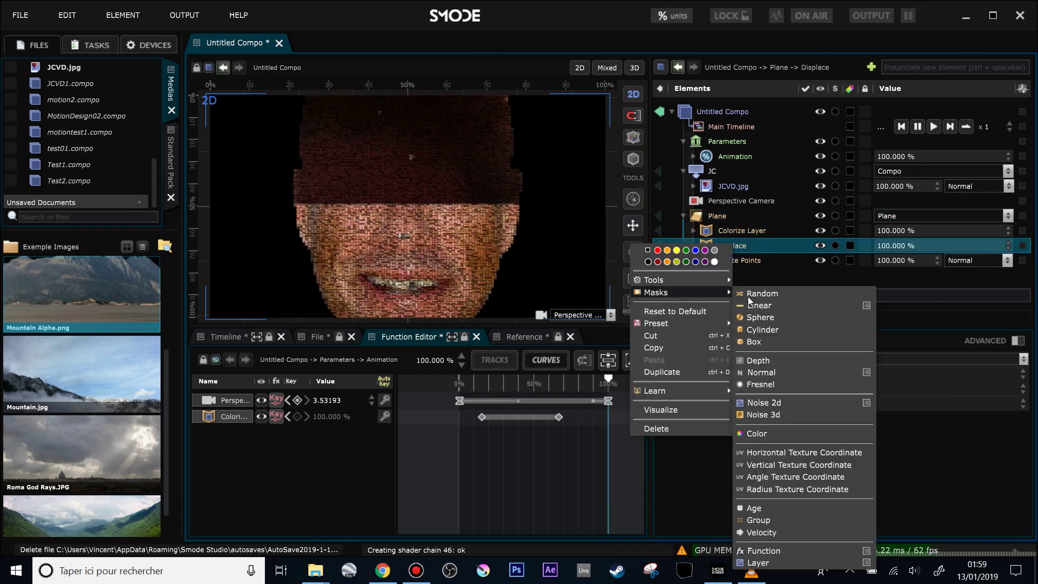
pyautogui.click(790, 405)
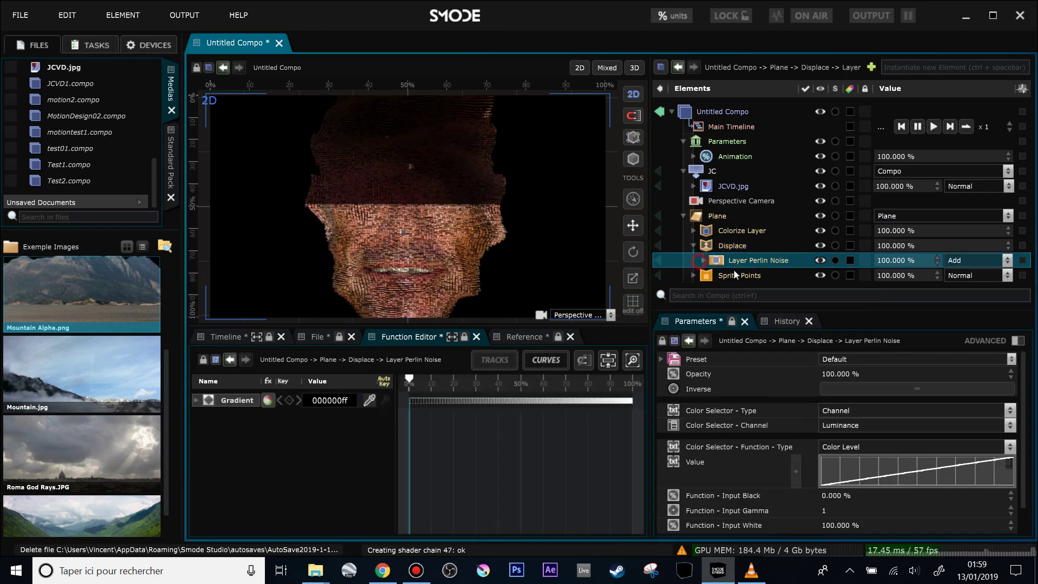
pyautogui.click(704, 261)
pyautogui.click(727, 263)
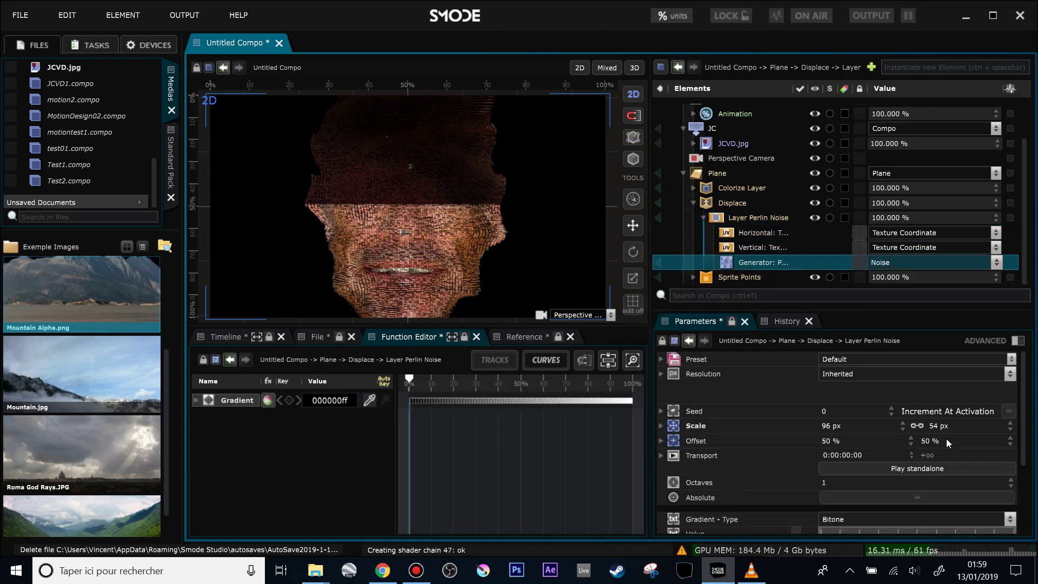
pyautogui.moveTo(938, 427); pyautogui.dragTo(939, 476)
pyautogui.moveTo(899, 429); pyautogui.dragTo(886, 429)
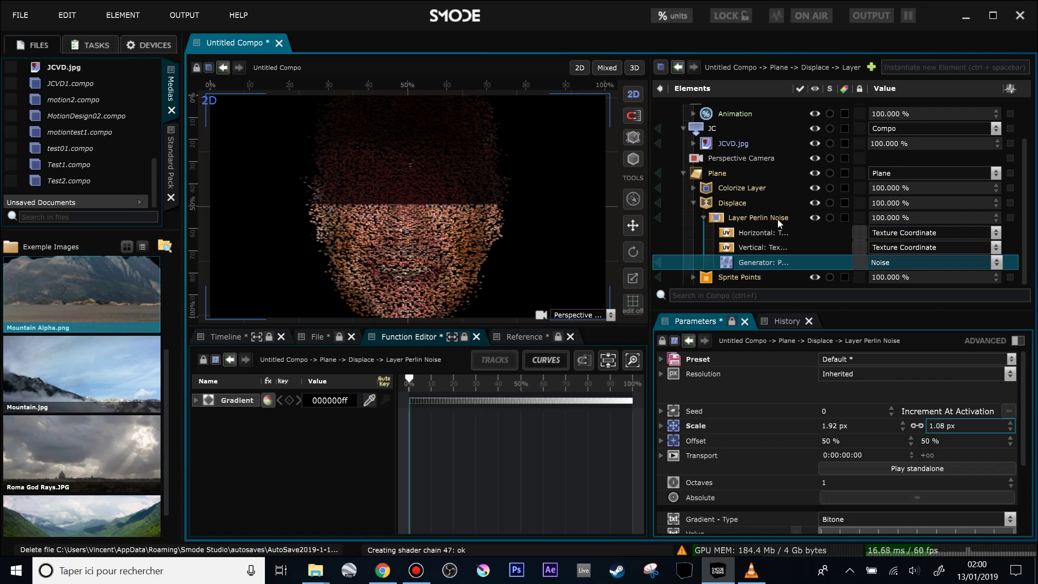
# Set the Displace modifier's intensity to 100%.
pyautogui.click(725, 205)
pyautogui.scroll(2, 723, 173)
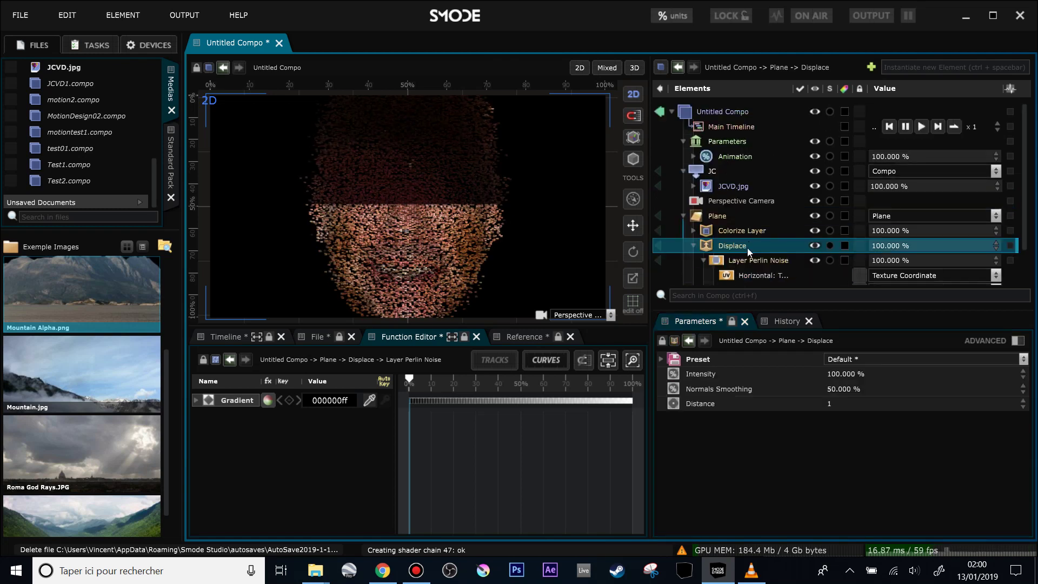
pyautogui.moveTo(936, 246)
pyautogui.mouseDown()
pyautogui.moveTo(865, 245)
pyautogui.moveTo(936, 246)
pyautogui.mouseUp()
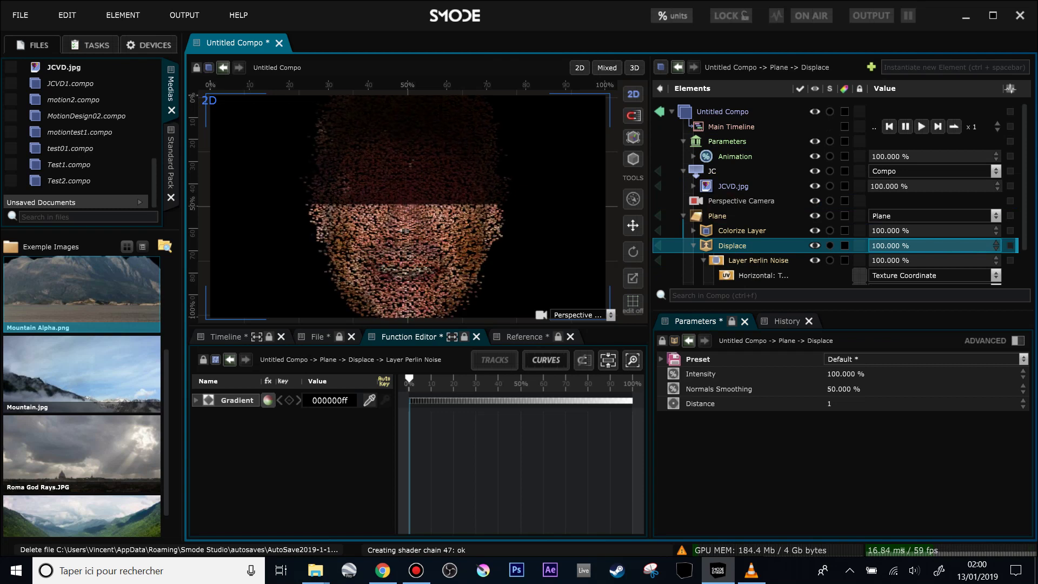
# Raise the Displace distance, trying 15.1, 27.04 and 29.57, to scatter the face out of view.
pyautogui.moveTo(832, 405); pyautogui.dragTo(998, 404)
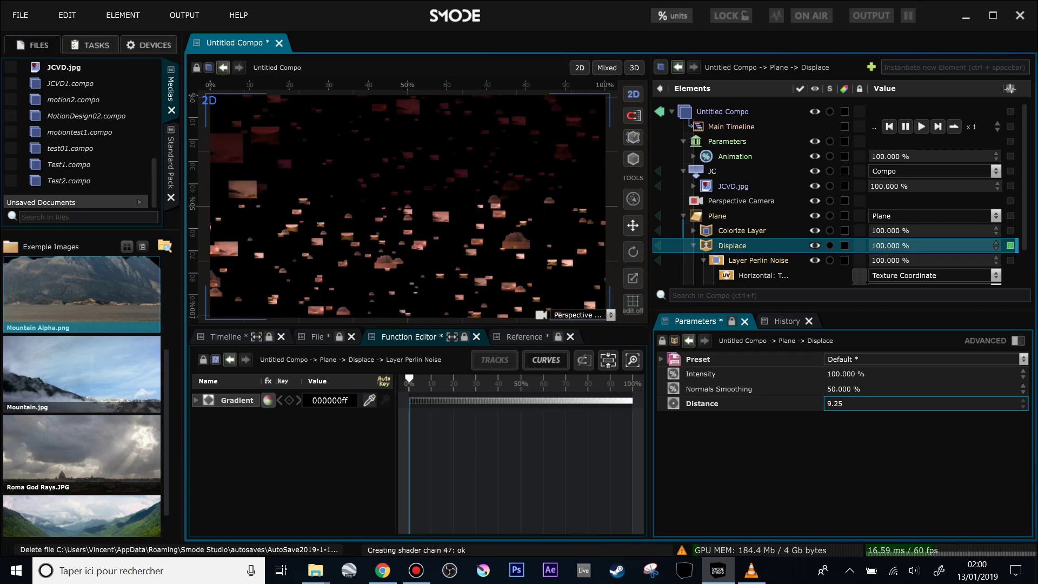
pyautogui.press('BackSpace')
pyautogui.press('BackSpace')
pyautogui.press('BackSpace')
pyautogui.press('BackSpace')
pyautogui.write('15.1')
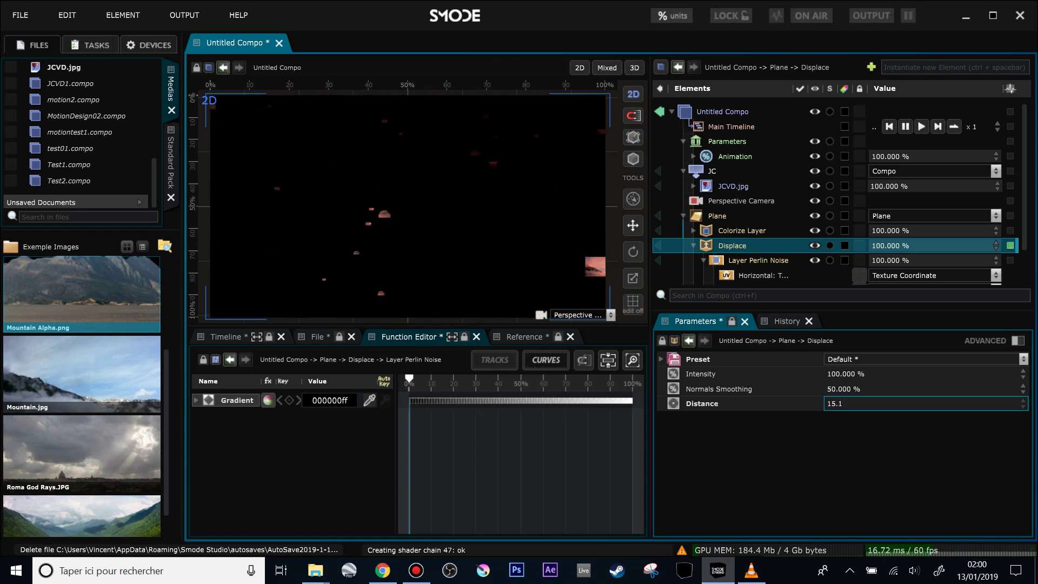
pyautogui.press('BackSpace')
pyautogui.press('BackSpace')
pyautogui.press('BackSpace')
pyautogui.press('BackSpace')
pyautogui.write('27.04')
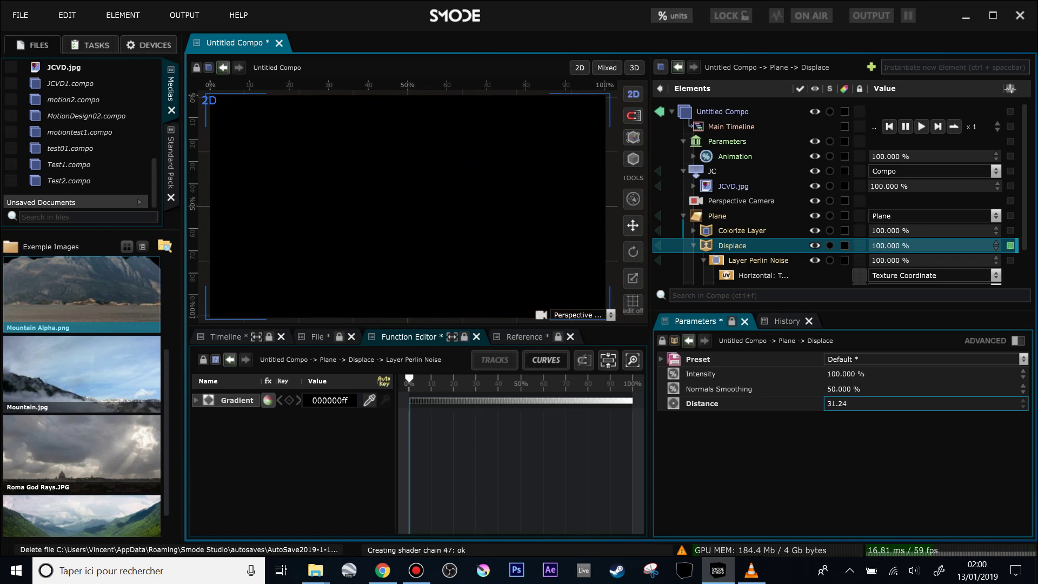
pyautogui.moveTo(998, 404); pyautogui.dragTo(915, 404)
pyautogui.press('BackSpace')
pyautogui.press('BackSpace')
pyautogui.press('BackSpace')
pyautogui.press('BackSpace')
pyautogui.press('BackSpace')
pyautogui.write('29.57')
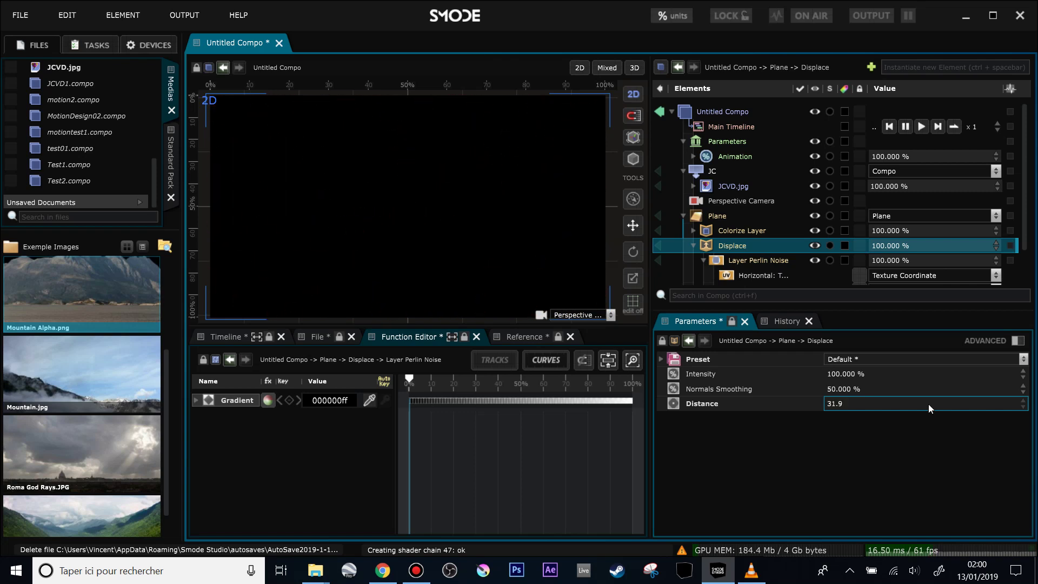